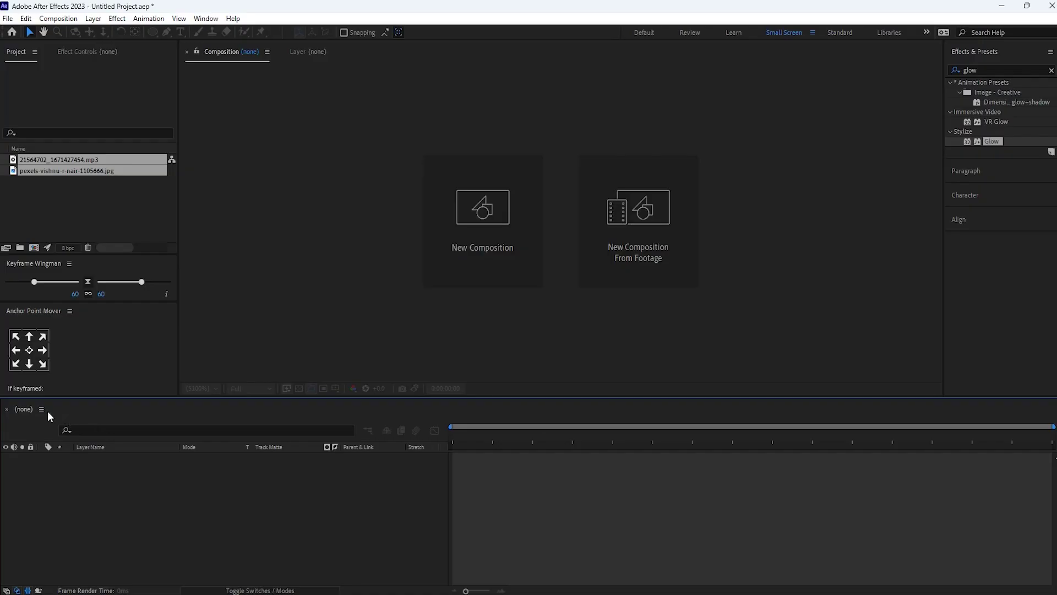
Step: Create a new 1920×1080 composition named Spectrum
{"action": "left_click", "coordinate": [450, 245]}
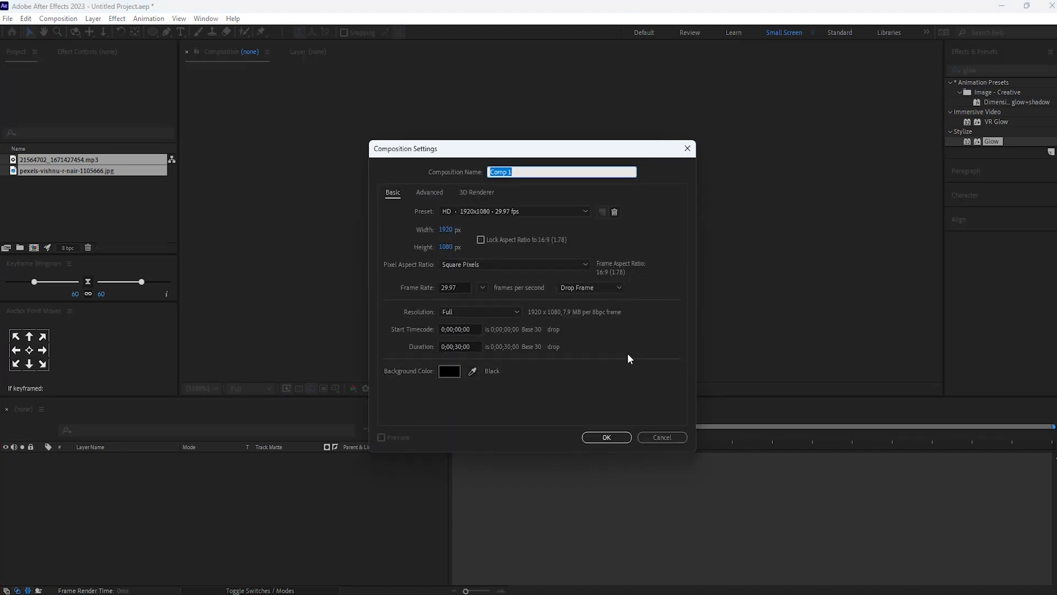
{"action": "type", "text": "Spectrum"}
{"action": "key", "text": "Return"}
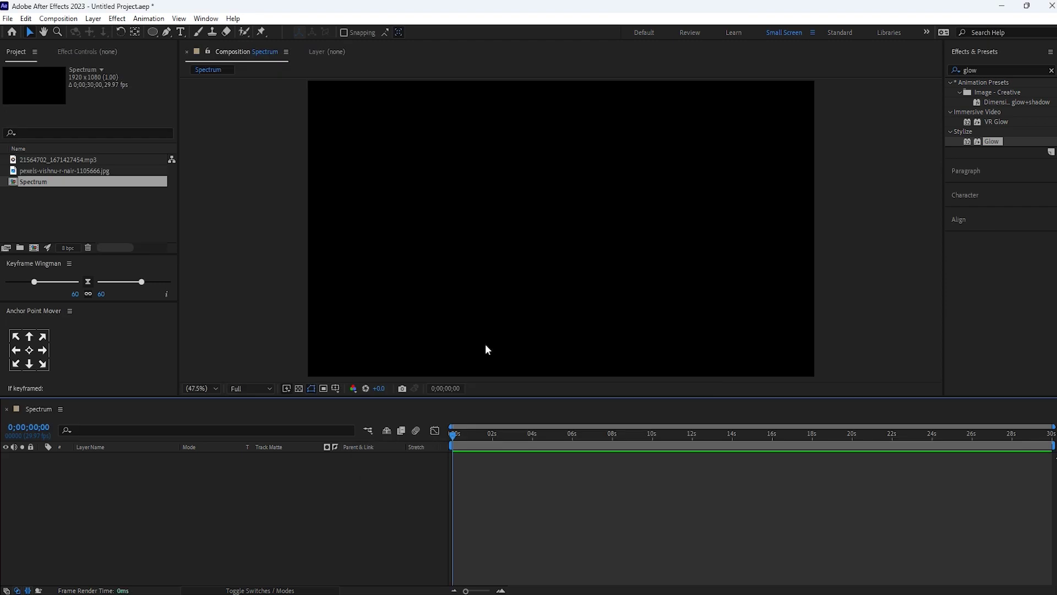
Step: Add a black solid layer named Reactor to the timeline
{"action": "right_click", "coordinate": [174, 497]}
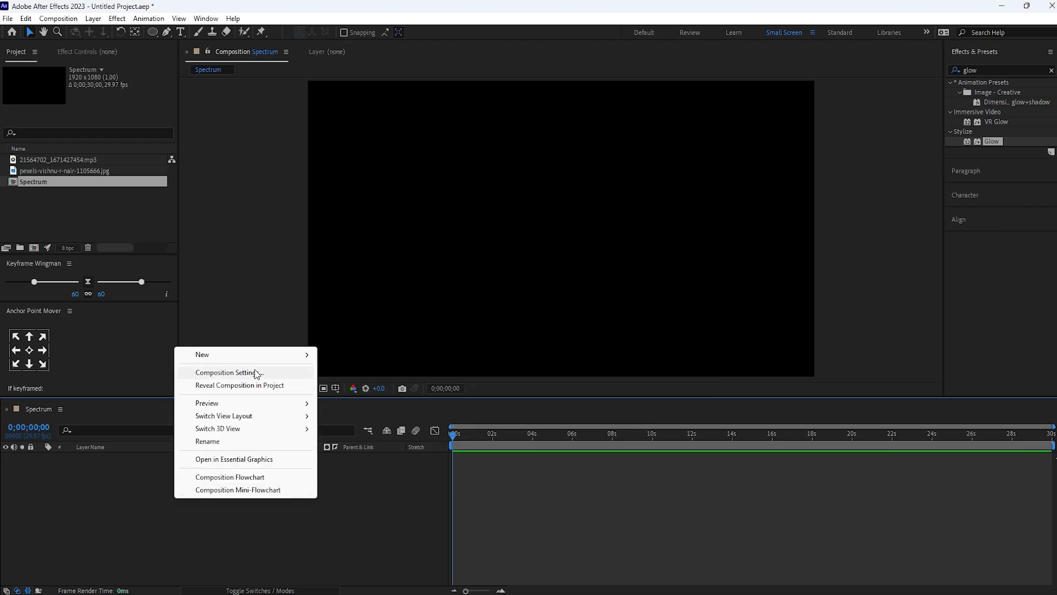
{"action": "mouse_move", "coordinate": [271, 361]}
{"action": "left_click", "coordinate": [339, 385]}
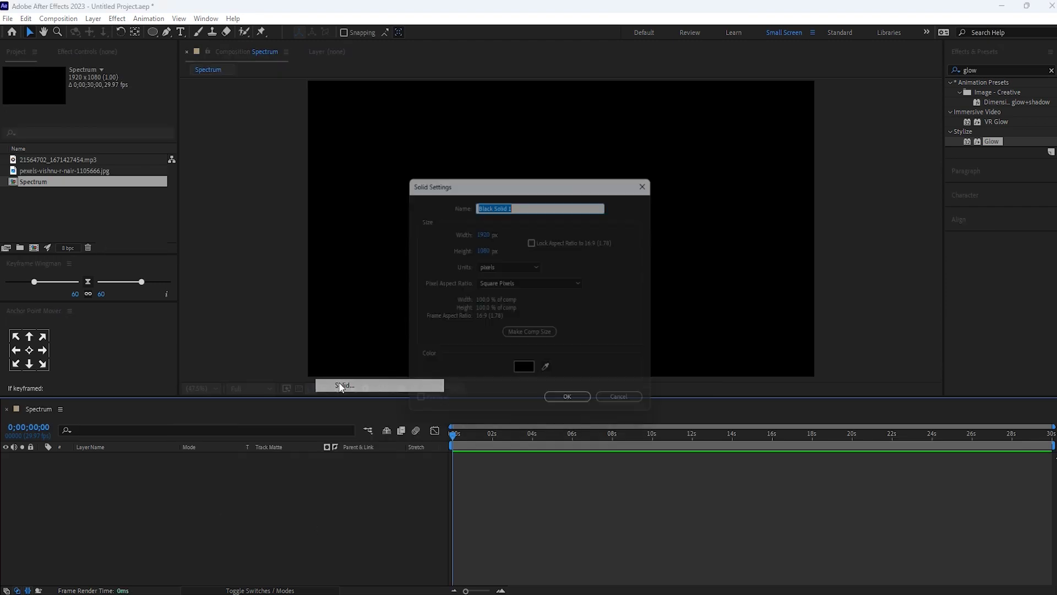
{"action": "type", "text": "Reacto"}
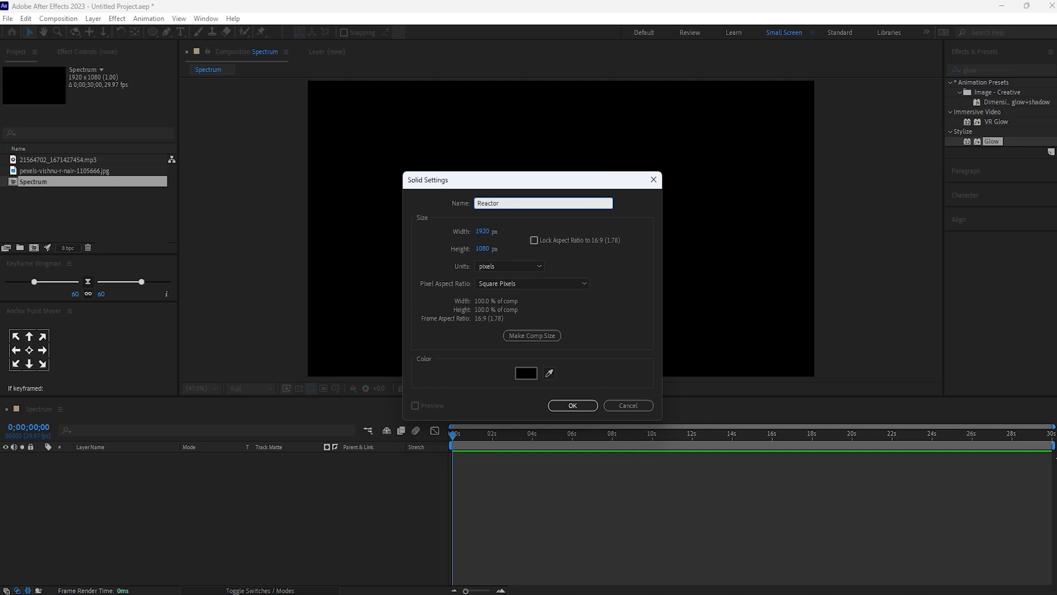
{"action": "type", "text": "r"}
{"action": "left_click", "coordinate": [594, 406]}
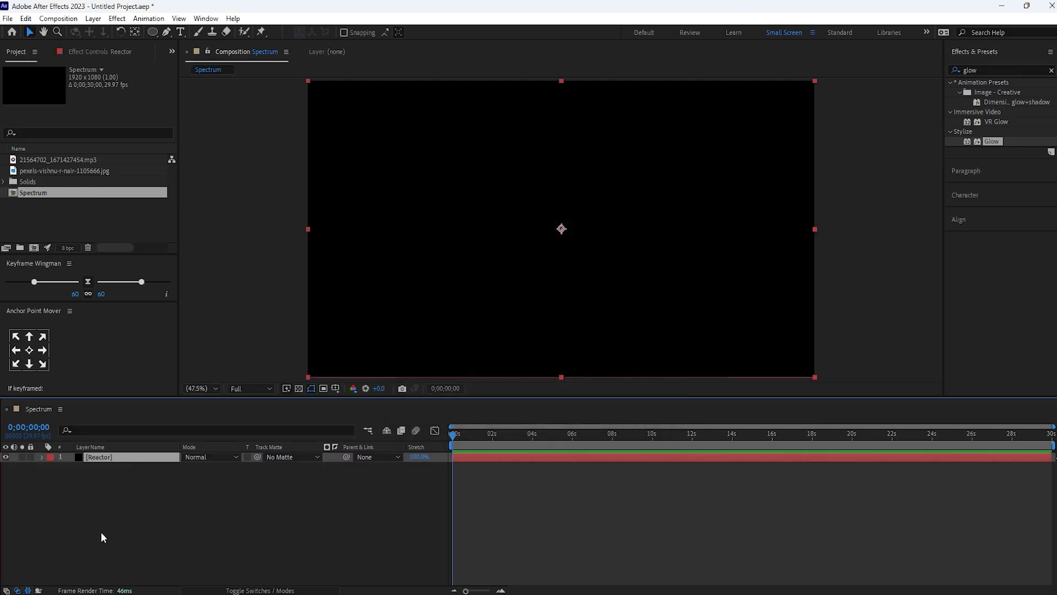
Step: Find the Audio Spectrum effect by searching 'audio' and apply it to the Reactor layer
{"action": "left_click", "coordinate": [948, 70]}
{"action": "type", "text": "a"}
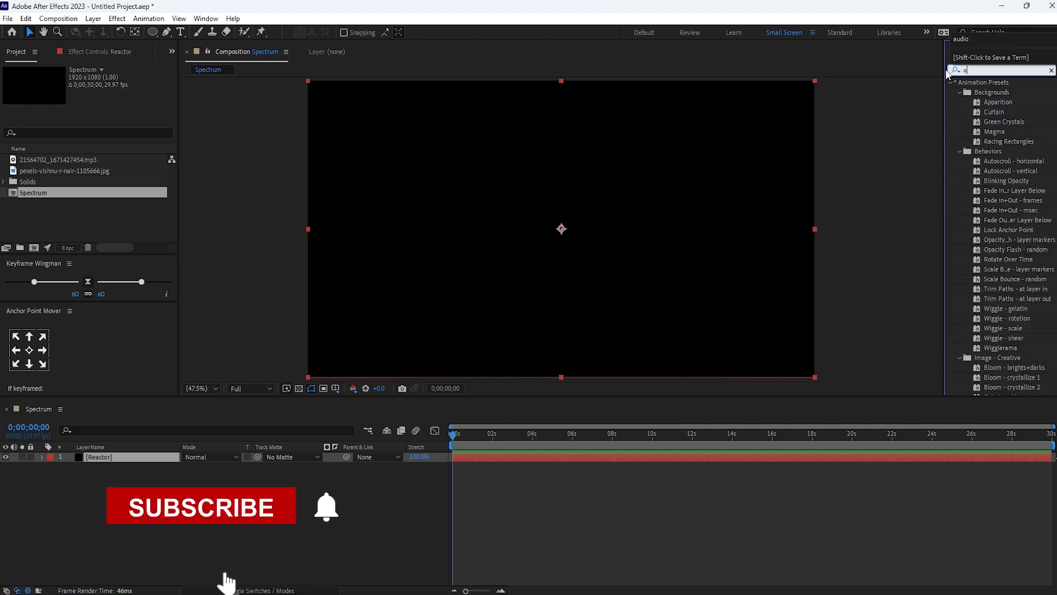
{"action": "type", "text": "udio"}
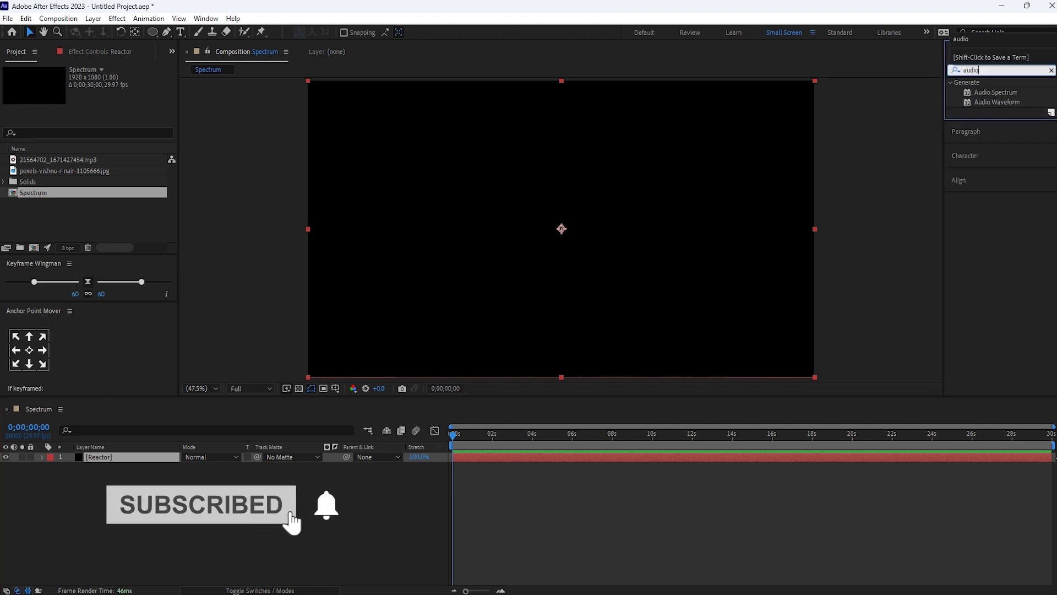
{"action": "left_click", "coordinate": [996, 92]}
{"action": "left_click_drag", "start_coordinate": [996, 92], "coordinate": [112, 465]}
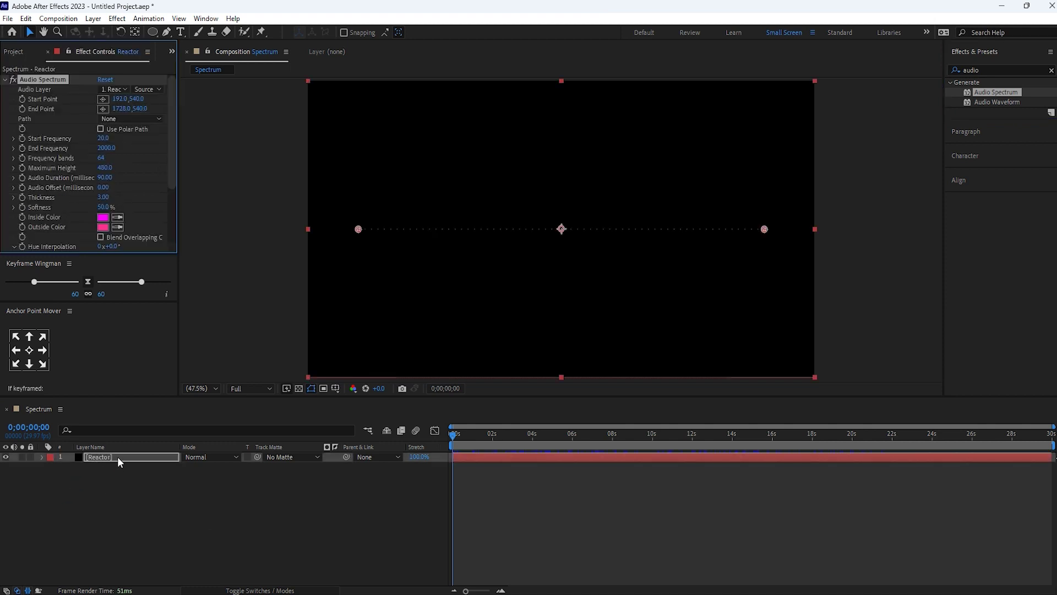
{"action": "left_click", "coordinate": [118, 459]}
Step: Add the mp3 track from the Project panel to the composition and preview the audio
{"action": "left_click", "coordinate": [8, 53]}
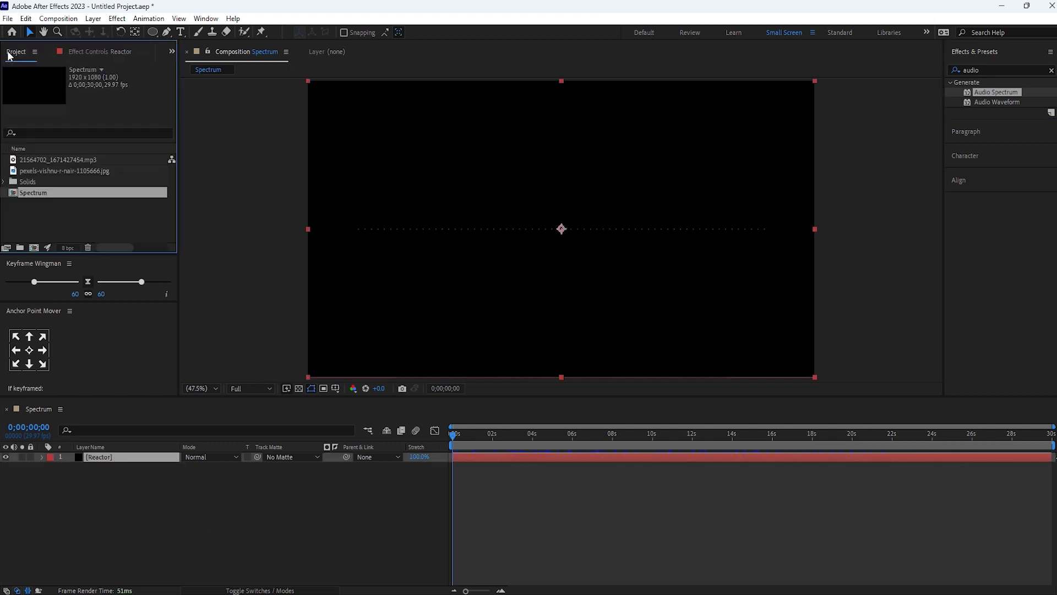
{"action": "left_click", "coordinate": [61, 216]}
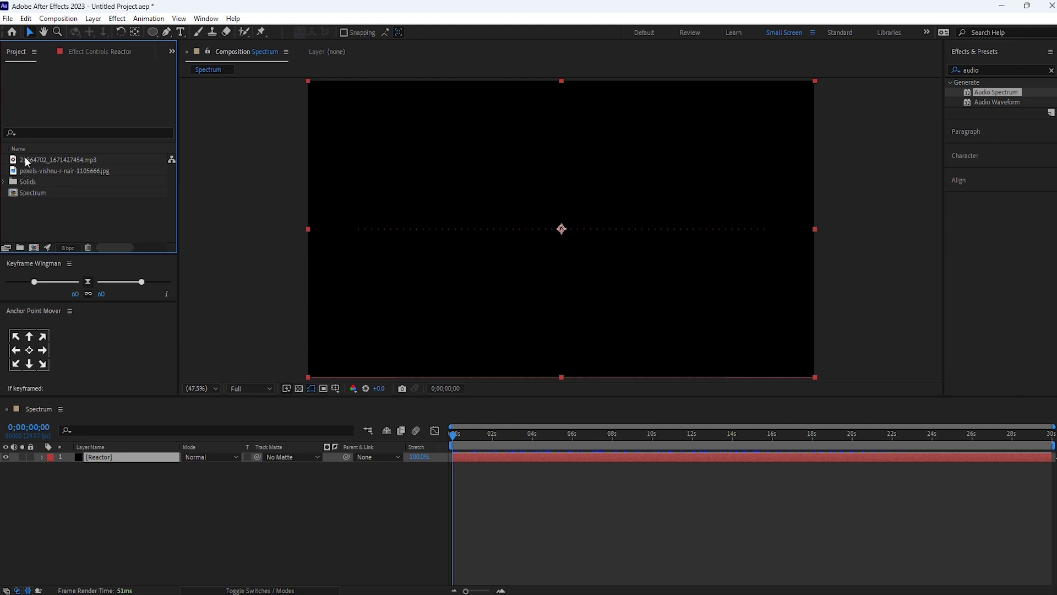
{"action": "left_click_drag", "start_coordinate": [25, 157], "coordinate": [92, 498]}
{"action": "left_click", "coordinate": [92, 500]}
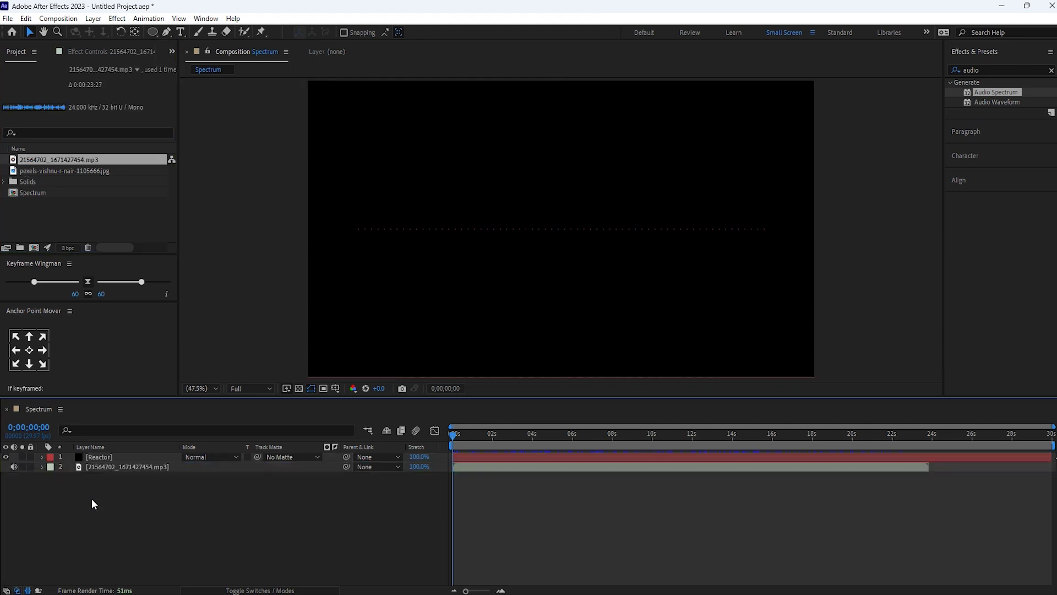
{"action": "key", "text": "space"}
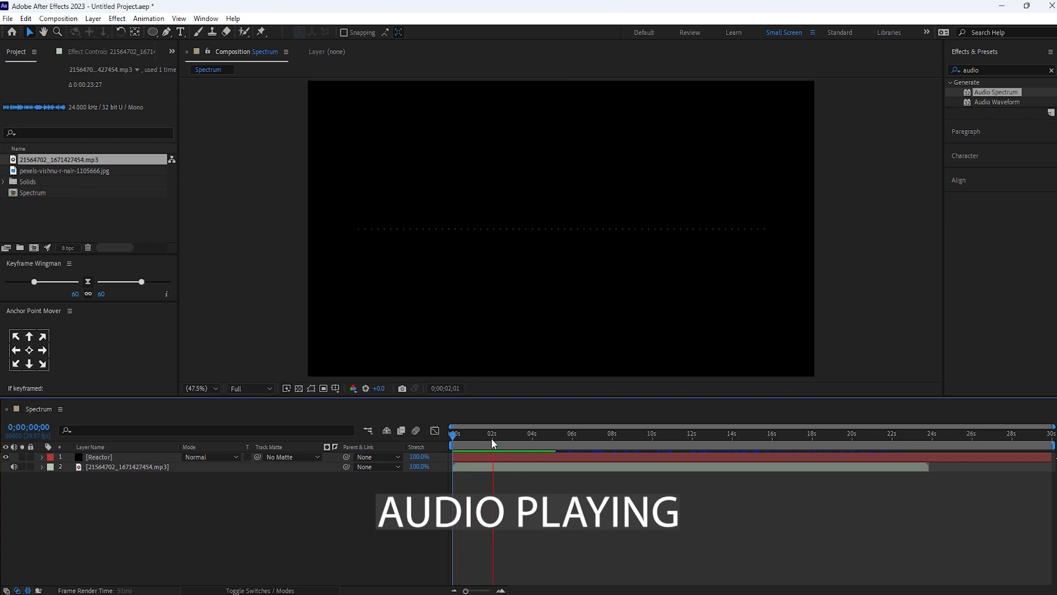
{"action": "left_click_drag", "start_coordinate": [491, 438], "coordinate": [532, 439]}
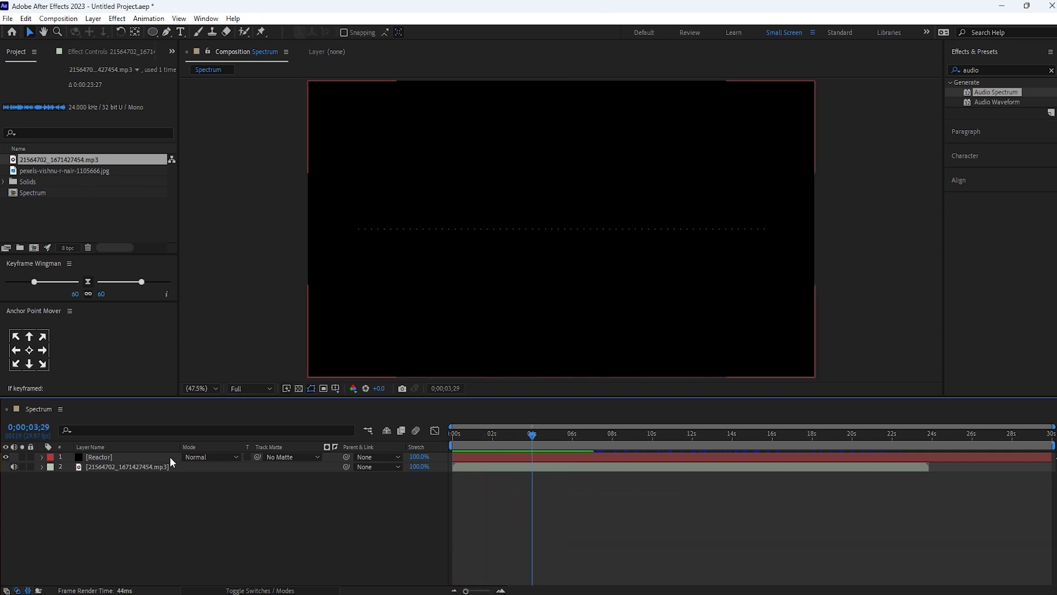
Step: Reopen Effect Controls to show Reactor's Audio Spectrum settings
{"action": "left_click", "coordinate": [158, 467]}
{"action": "left_click", "coordinate": [172, 51]}
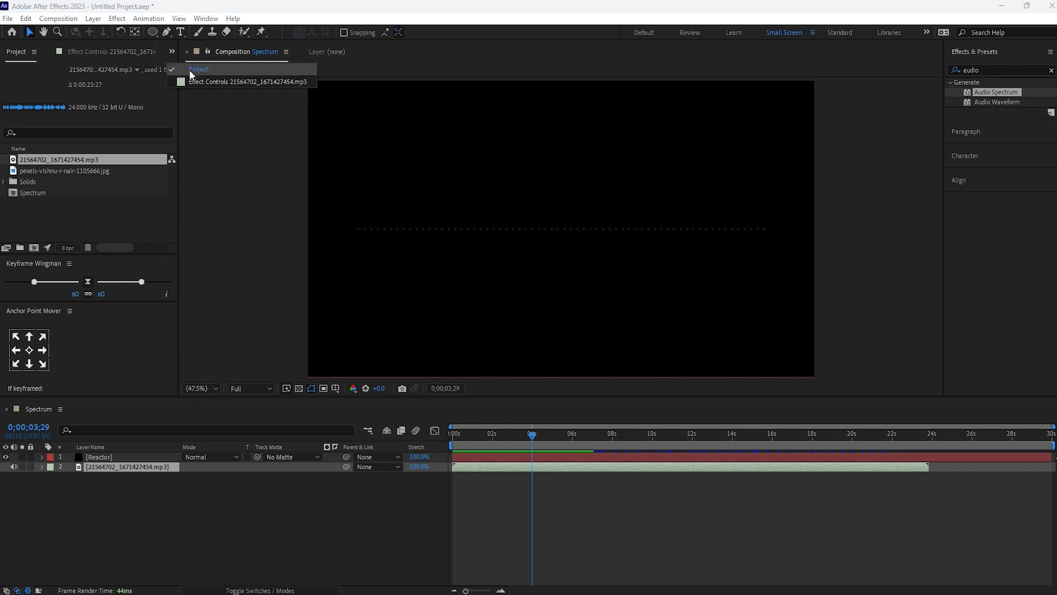
{"action": "left_click", "coordinate": [207, 82]}
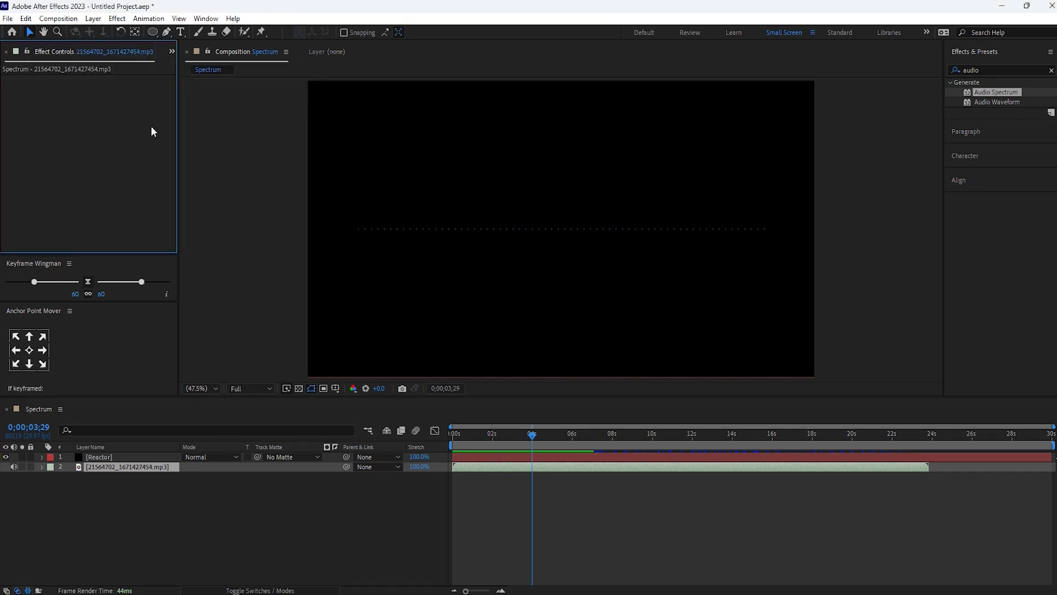
{"action": "left_click", "coordinate": [112, 456]}
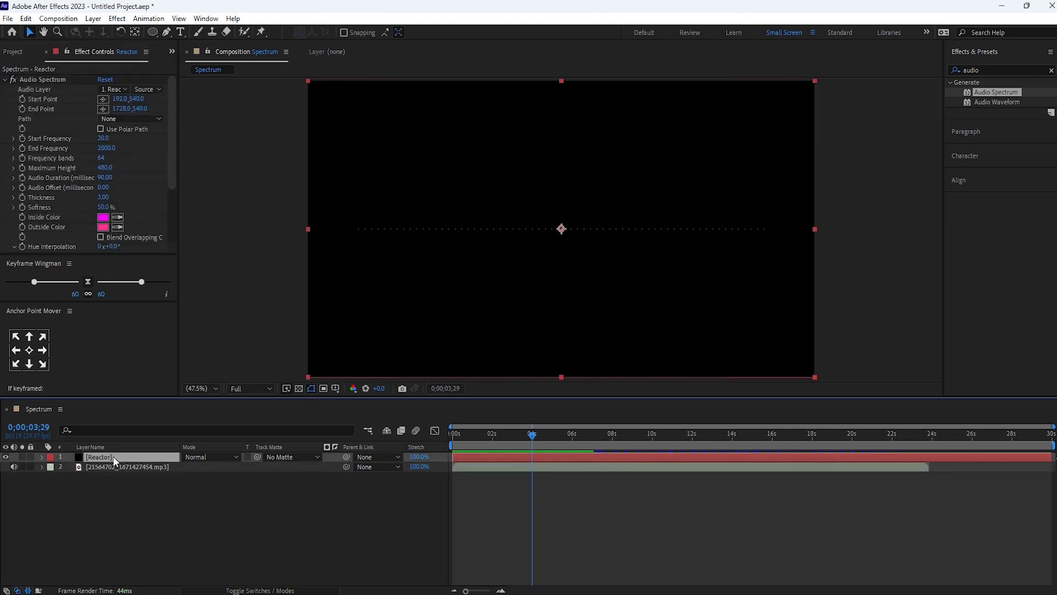
Step: Set Audio Spectrum's Audio Layer to the mp3 track, then preview the moving bars from the start
{"action": "left_click", "coordinate": [126, 89]}
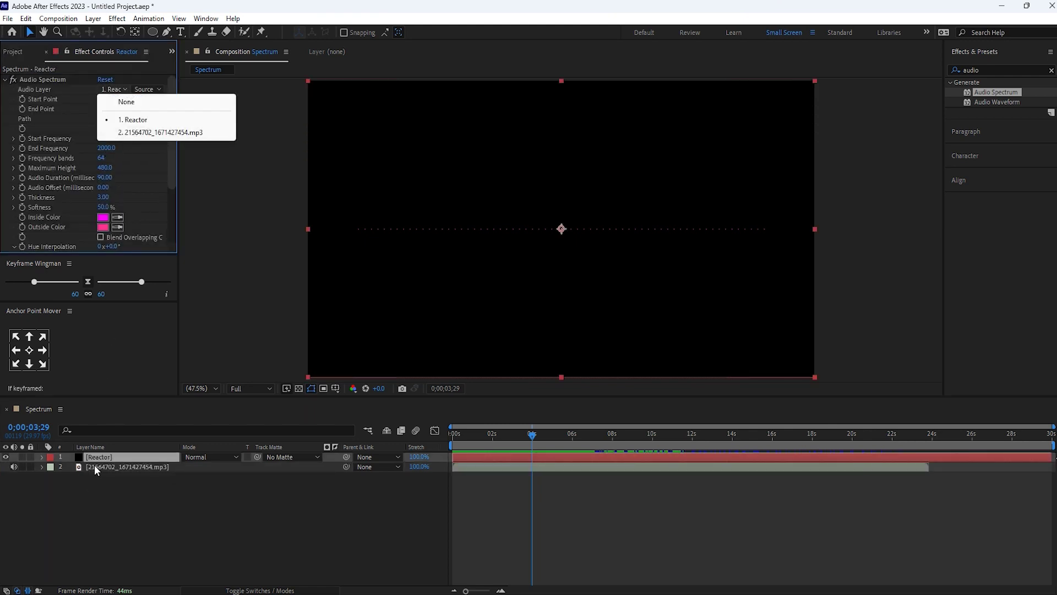
{"action": "left_click", "coordinate": [138, 132]}
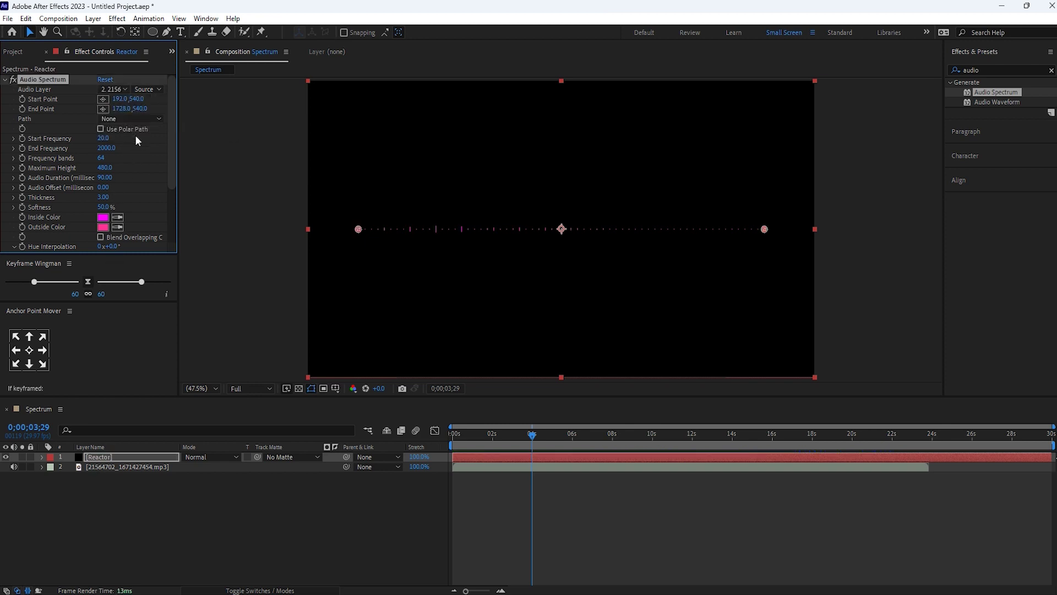
{"action": "left_click_drag", "start_coordinate": [532, 441], "coordinate": [451, 444]}
{"action": "key", "text": "space"}
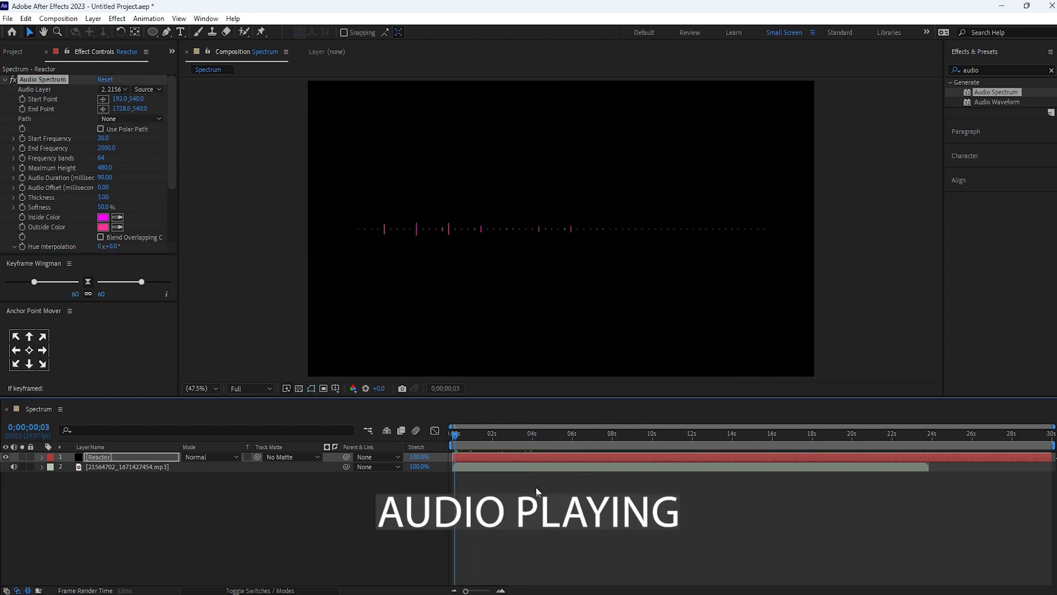
{"action": "key", "text": "space"}
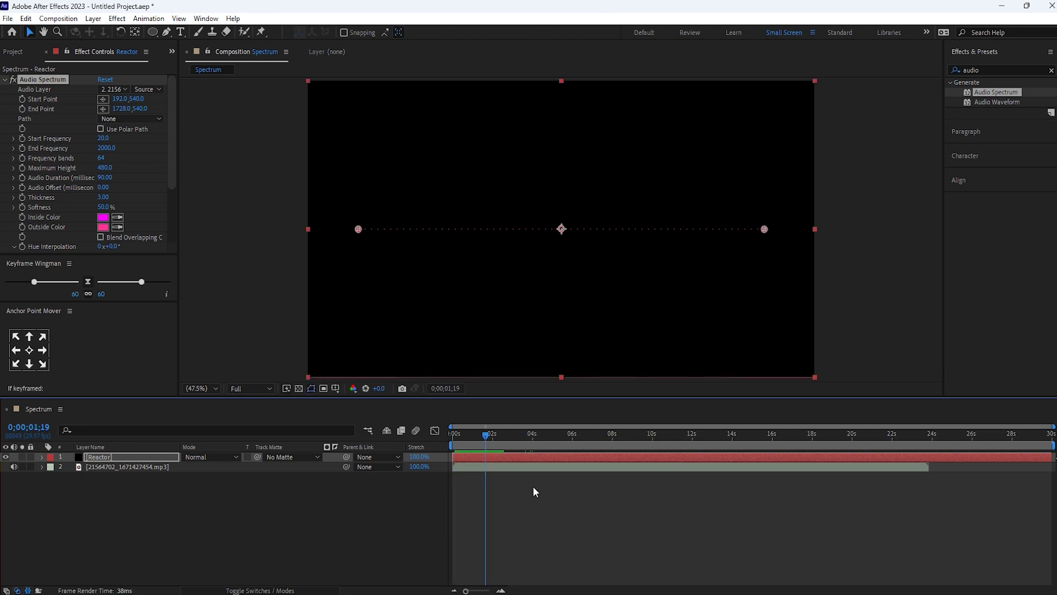
{"action": "left_click", "coordinate": [110, 456]}
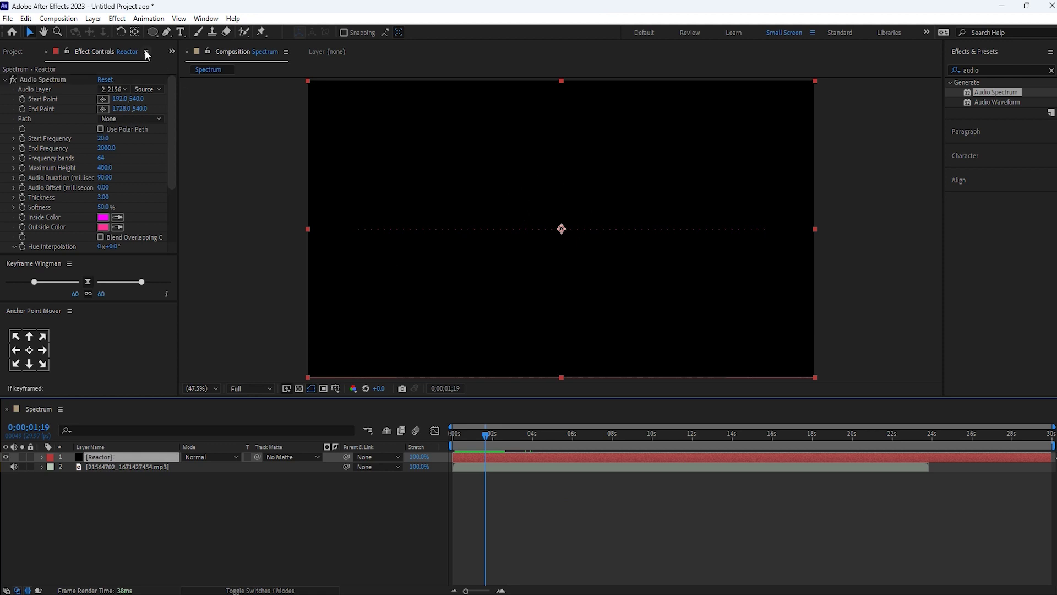
Step: Draw a circular ellipse mask around the composition centre on Reactor
{"action": "left_click_drag", "start_coordinate": [152, 32], "coordinate": [203, 60]}
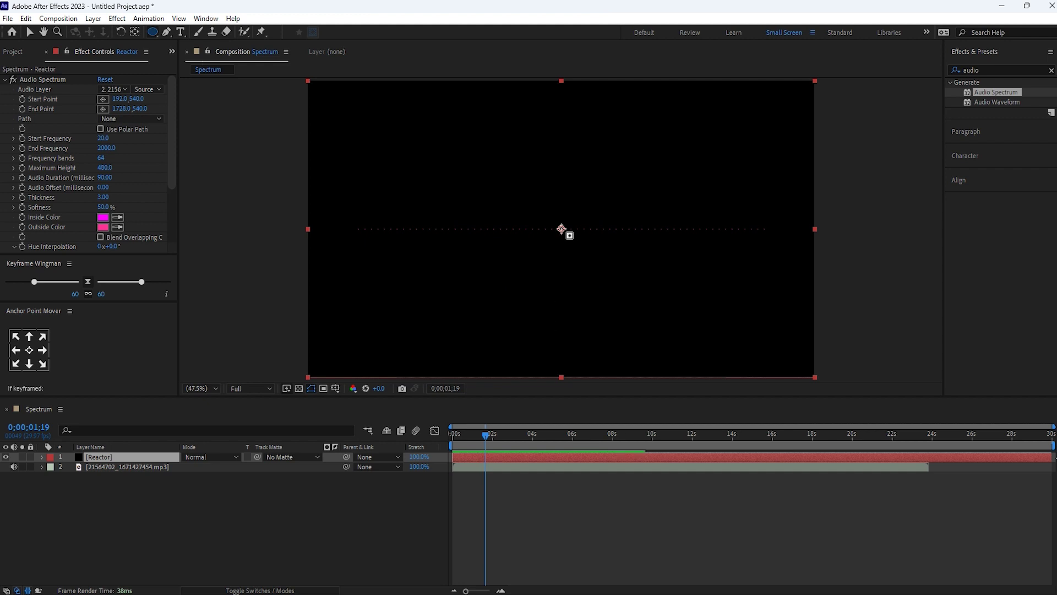
{"action": "left_click", "coordinate": [563, 230]}
{"action": "left_click_drag", "start_coordinate": [561, 228], "coordinate": [593, 305]}
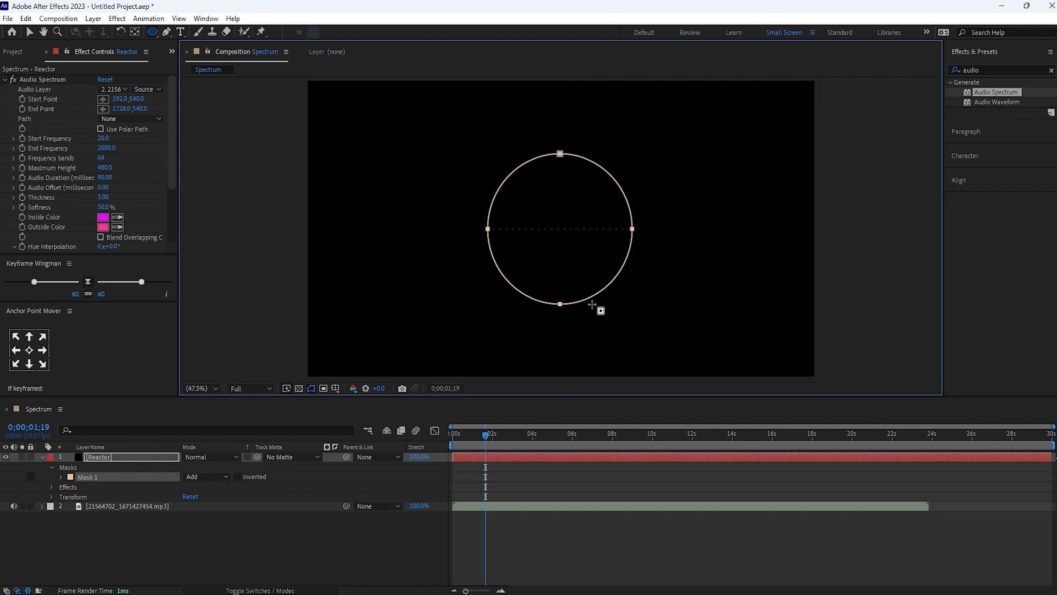
{"action": "left_click", "coordinate": [30, 32]}
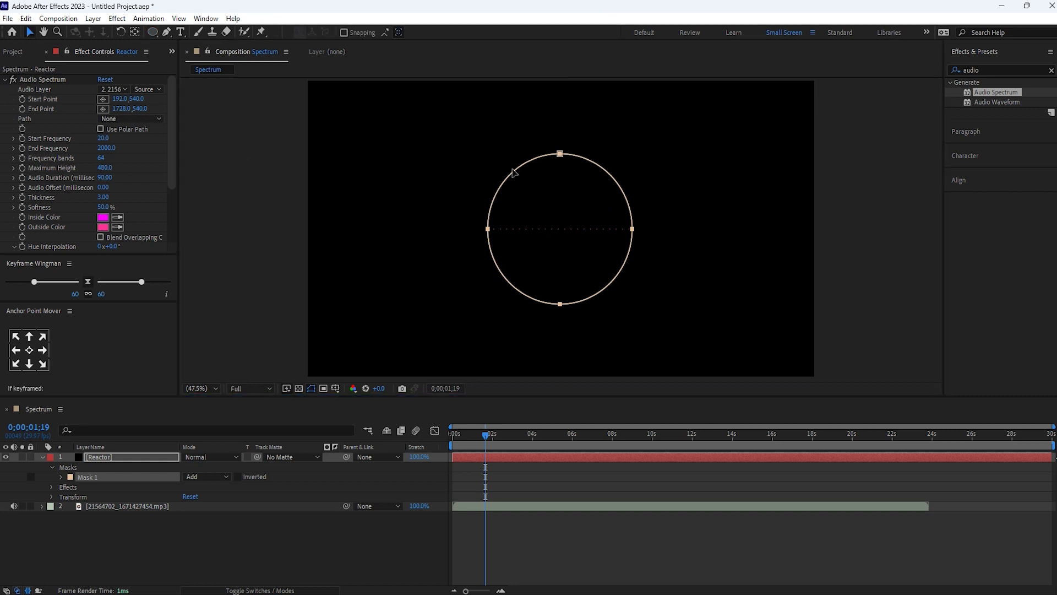
Step: Set Audio Spectrum's Path to Mask 1 so the spectrum wraps into a ring
{"action": "left_click", "coordinate": [128, 120]}
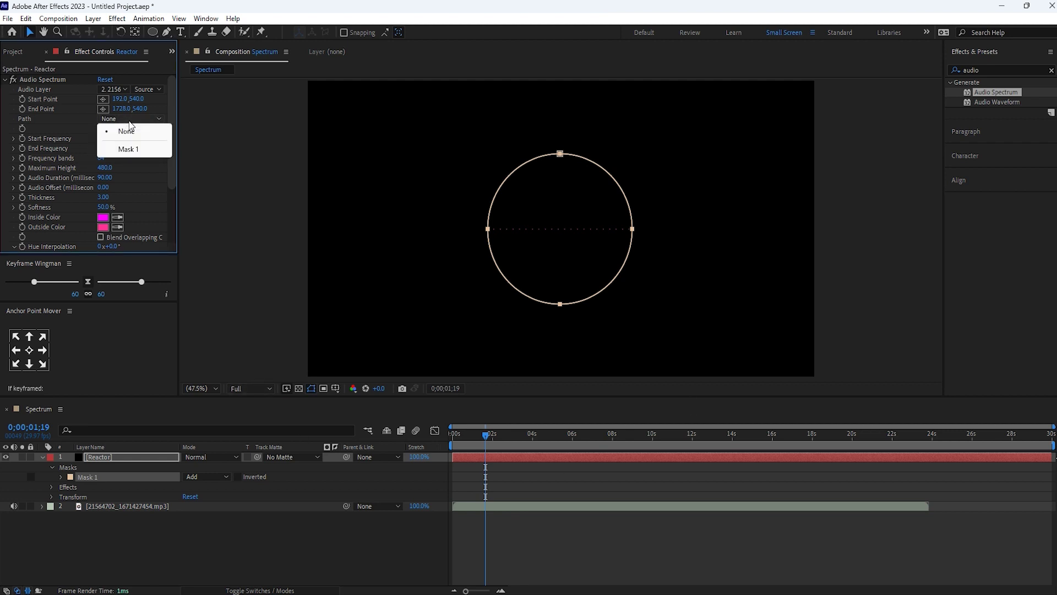
{"action": "left_click", "coordinate": [126, 149]}
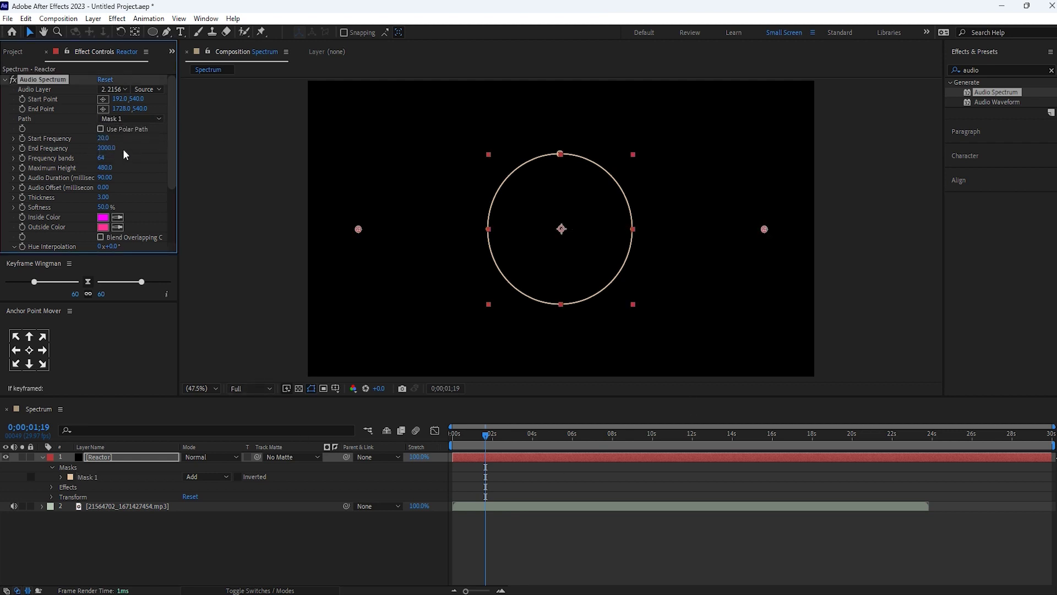
{"action": "left_click", "coordinate": [183, 536]}
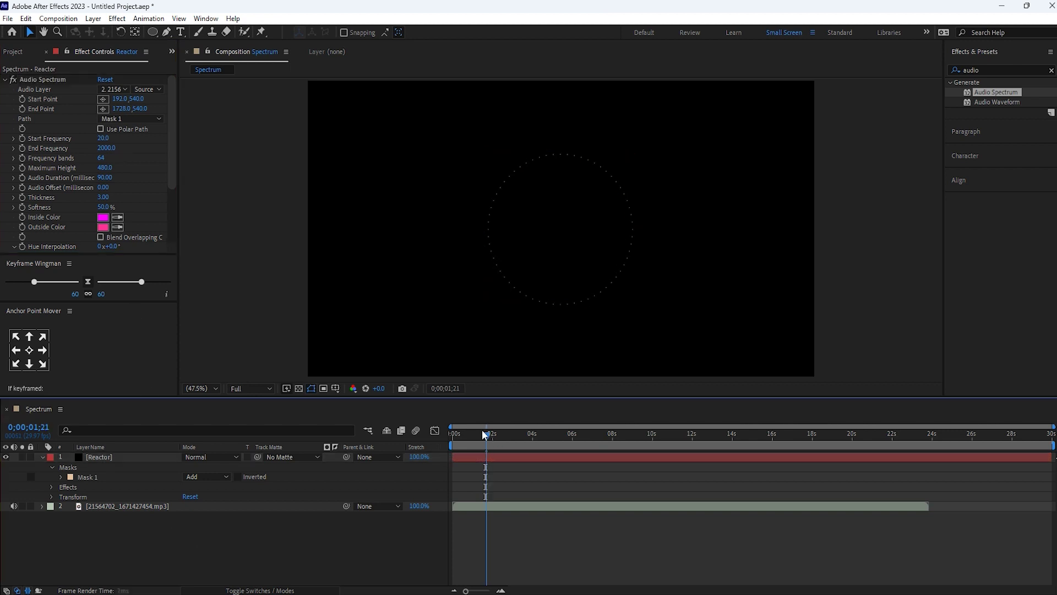
Step: Set End Frequency to 650, Frequency Bands to 100 and Maximum Height to 4000
{"action": "mouse_move", "coordinate": [486, 434]}
{"action": "left_mouse_down"}
{"action": "mouse_move", "coordinate": [452, 435]}
{"action": "mouse_move", "coordinate": [490, 434]}
{"action": "mouse_move", "coordinate": [469, 434]}
{"action": "left_mouse_up"}
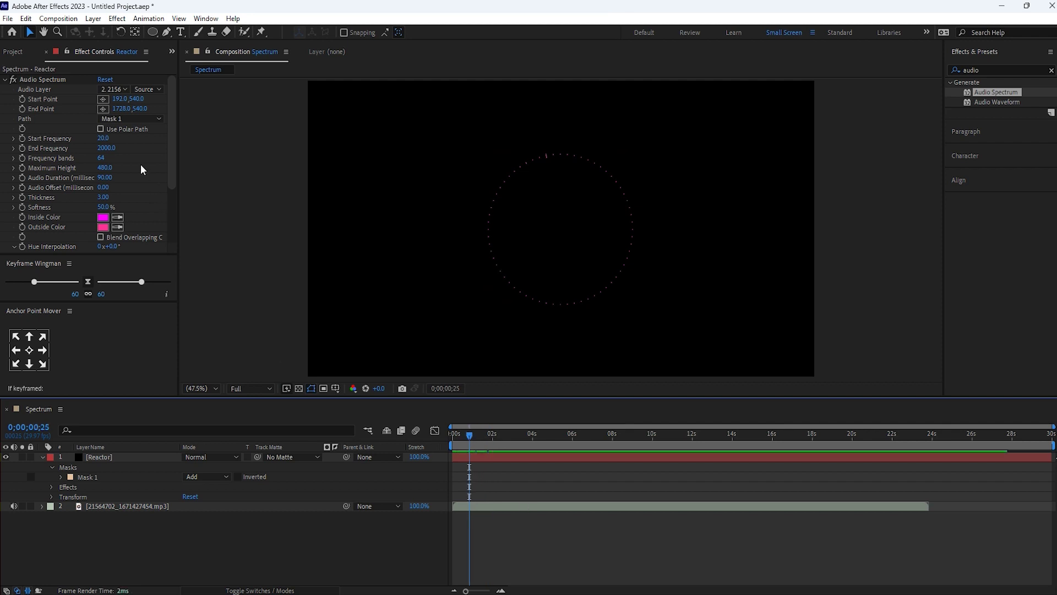
{"action": "left_click", "coordinate": [107, 149]}
{"action": "type", "text": "650"}
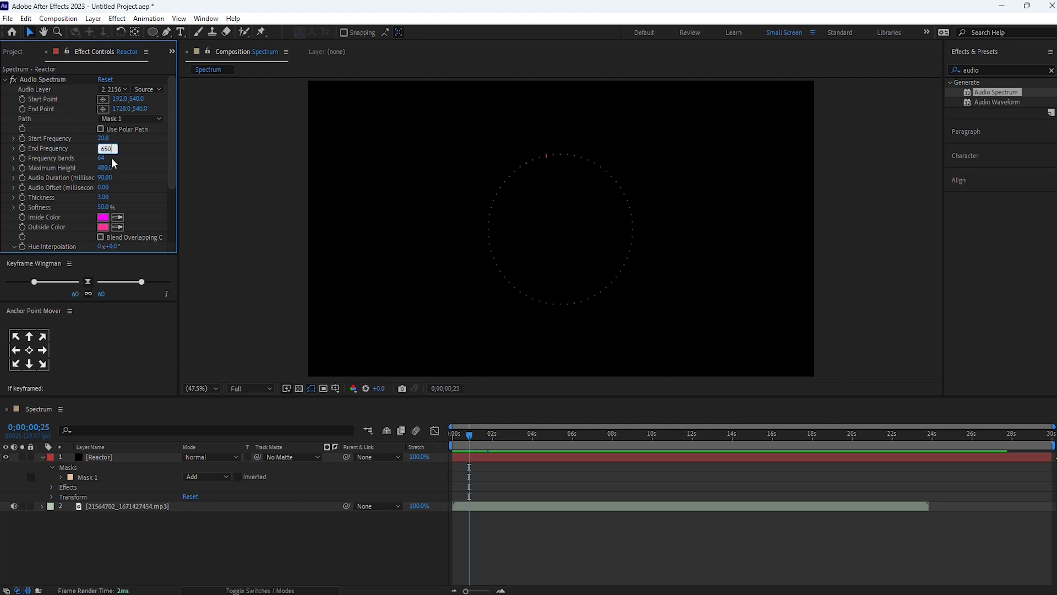
{"action": "key", "text": "Tab"}
{"action": "type", "text": "100"}
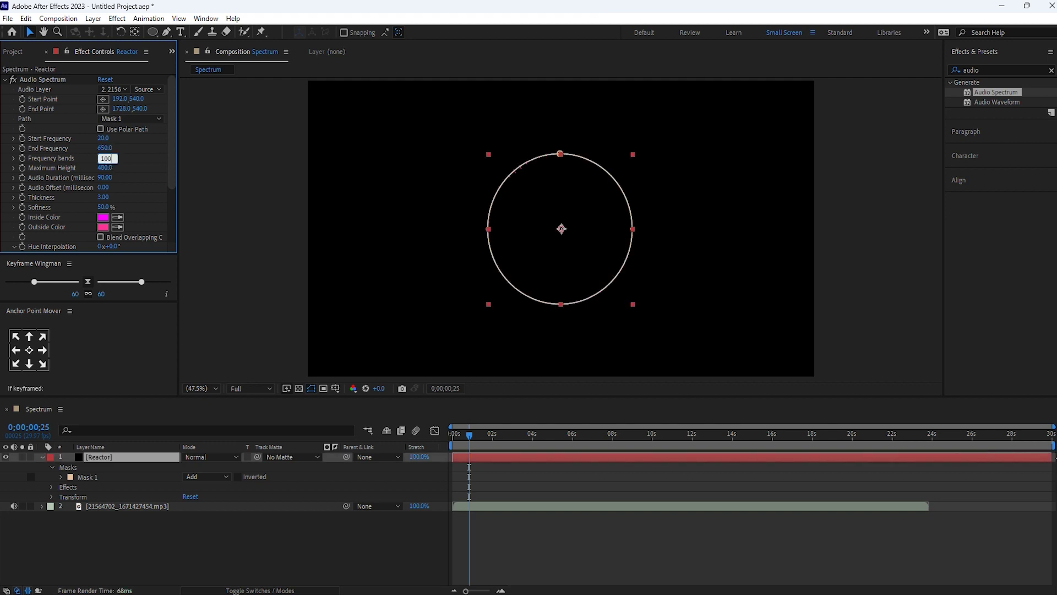
{"action": "key", "text": "Tab"}
{"action": "type", "text": "4"}
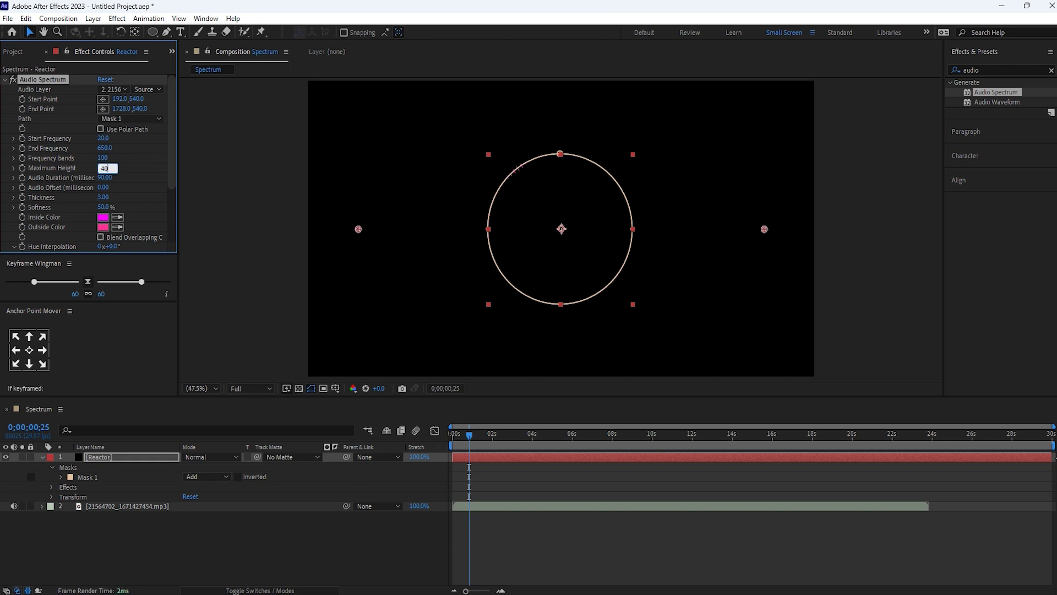
{"action": "left_click", "coordinate": [121, 177]}
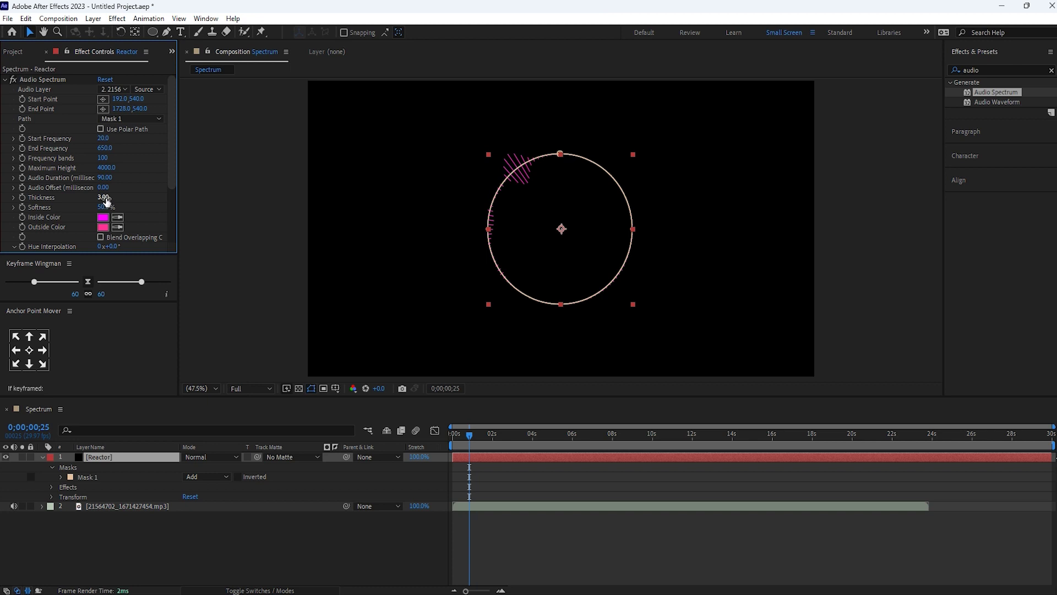
Step: Set Thickness to 10 and Softness to 50%, then scrub frames to check the bars
{"action": "left_click", "coordinate": [105, 200]}
{"action": "key", "text": "Return"}
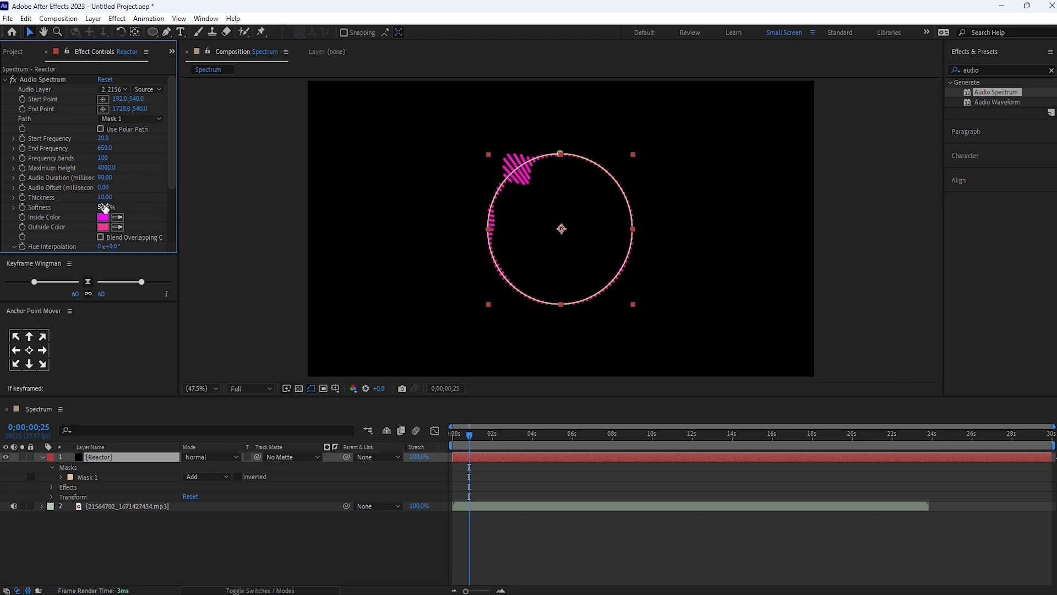
{"action": "left_click", "coordinate": [105, 207]}
{"action": "key", "text": "Return"}
{"action": "left_click", "coordinate": [492, 509]}
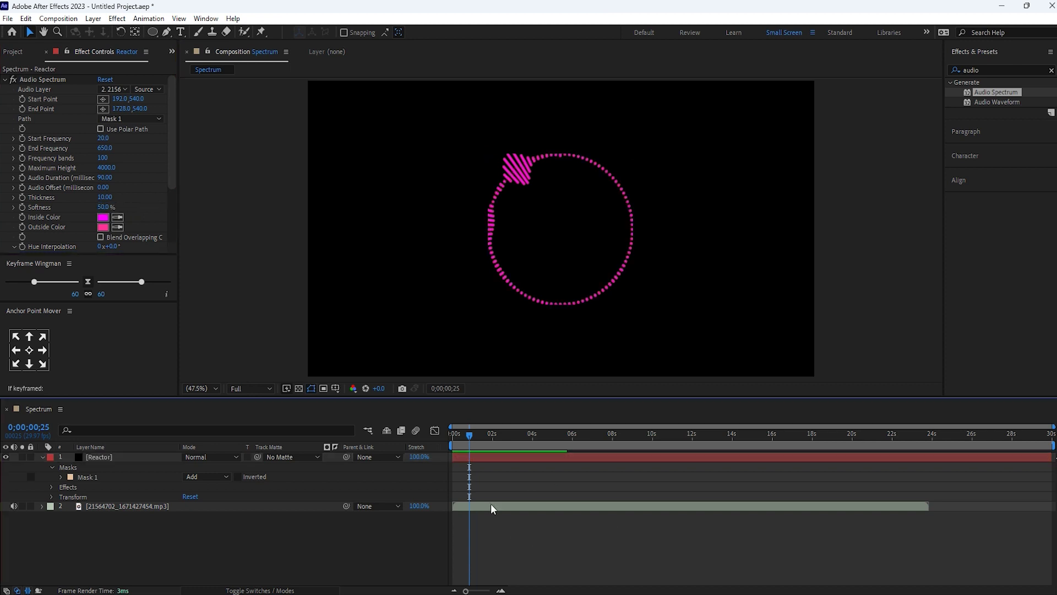
{"action": "left_click", "coordinate": [469, 437]}
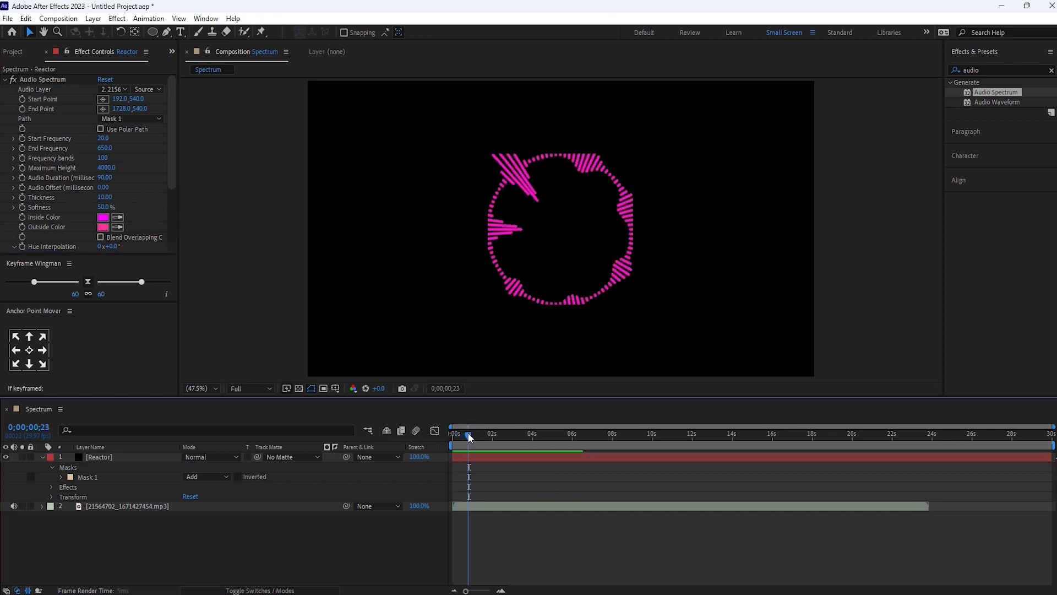
{"action": "left_click_drag", "start_coordinate": [468, 437], "coordinate": [471, 437]}
{"action": "left_click", "coordinate": [501, 212]}
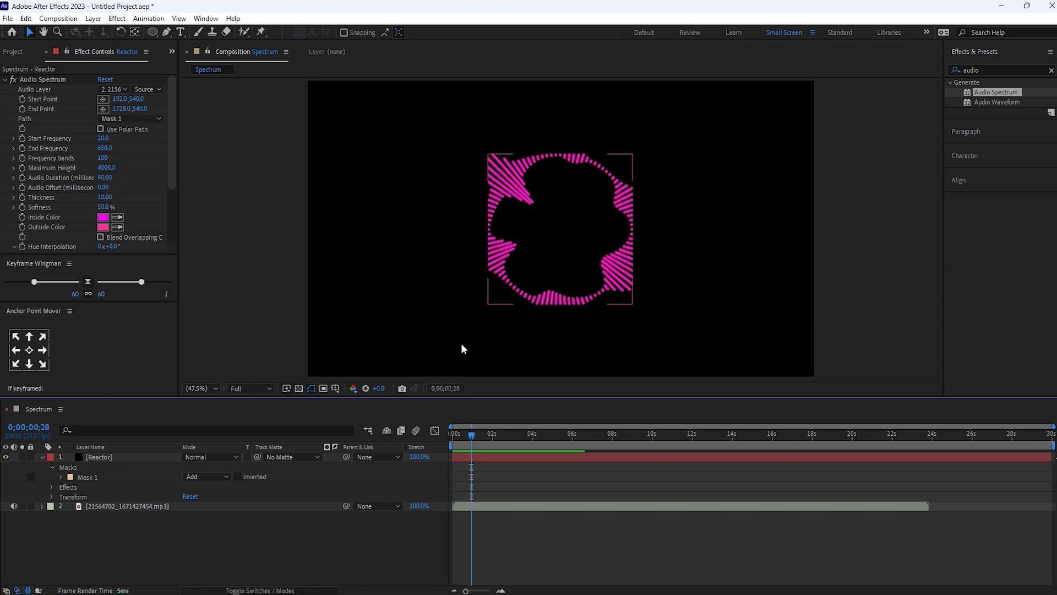
Step: Set Mask 1 mode to None and Side Options to Side B, then preview
{"action": "left_click", "coordinate": [204, 479]}
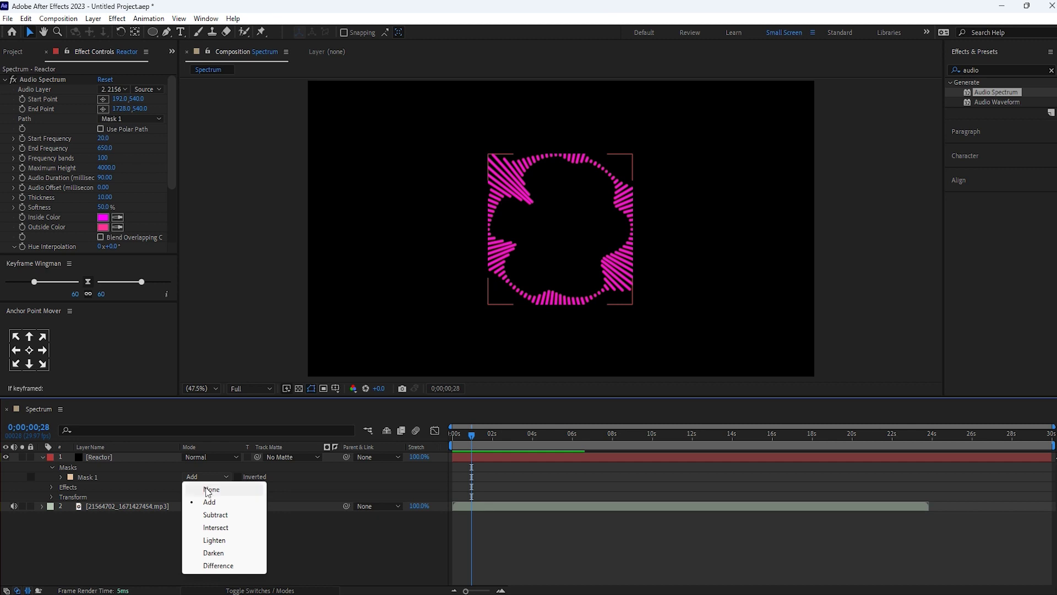
{"action": "left_click", "coordinate": [208, 491]}
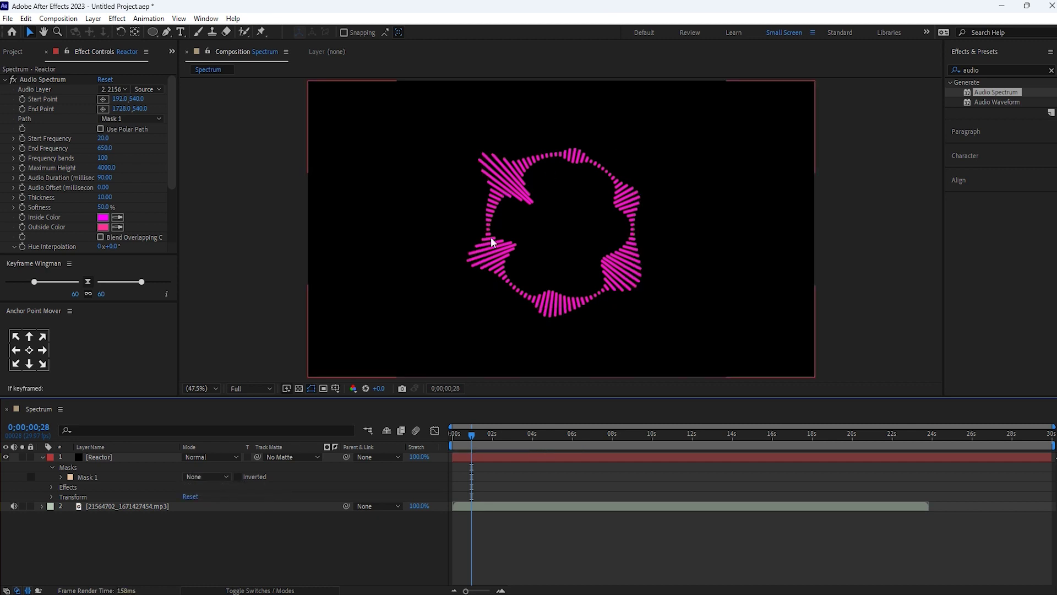
{"action": "left_click_drag", "start_coordinate": [170, 157], "coordinate": [172, 233]}
{"action": "left_click", "coordinate": [122, 228]}
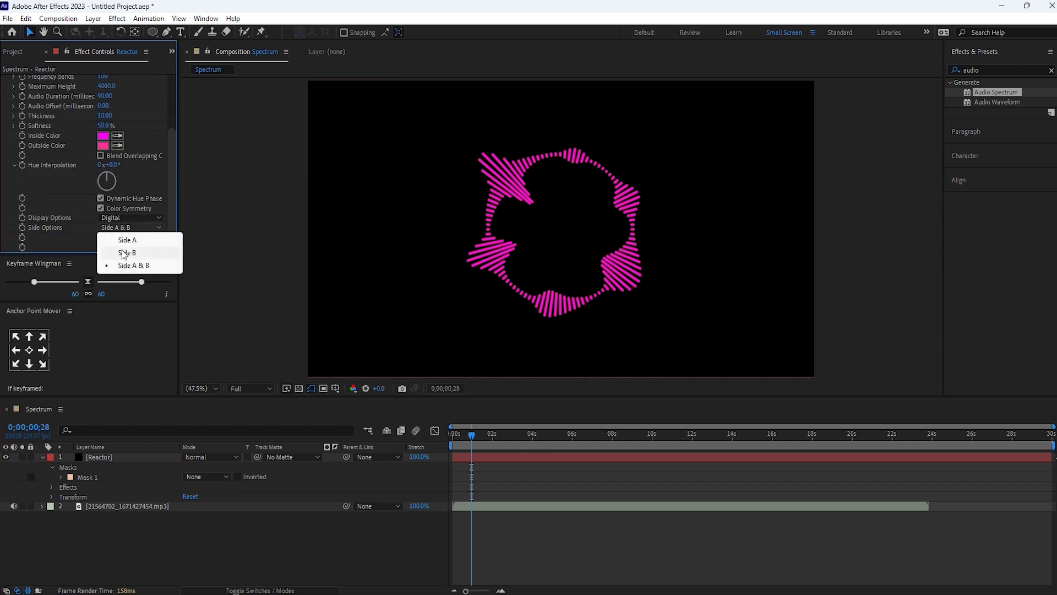
{"action": "left_click", "coordinate": [124, 253]}
{"action": "left_click", "coordinate": [552, 525]}
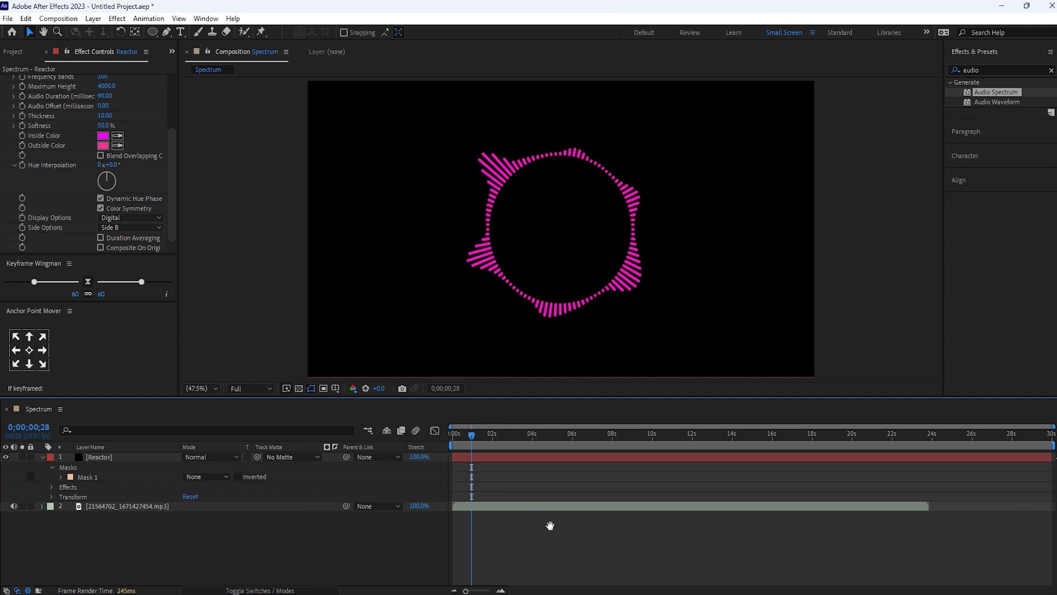
{"action": "key", "text": "space"}
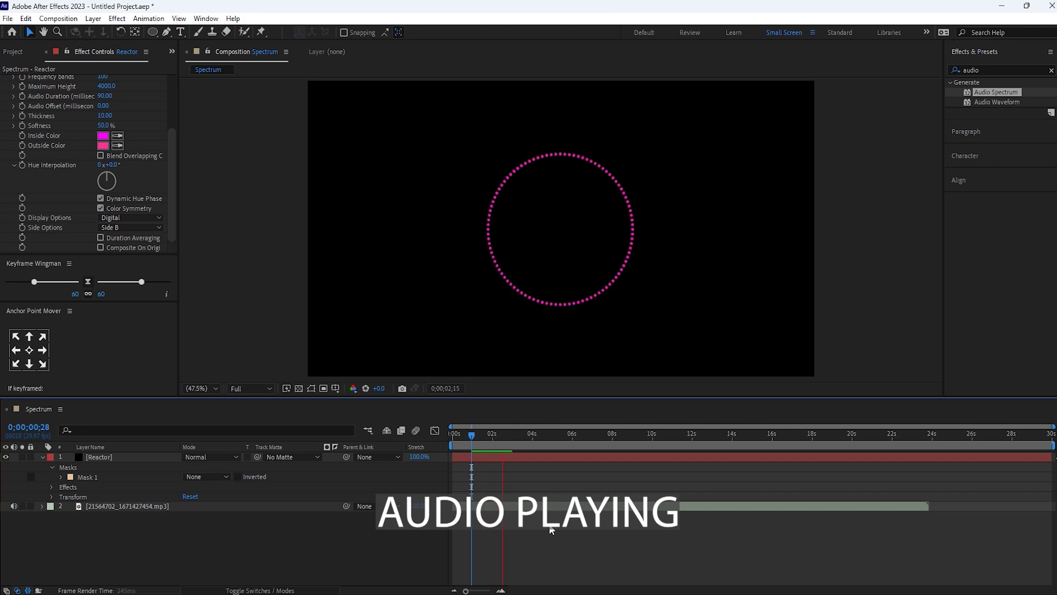
{"action": "key", "text": "space"}
Step: Make the Inside and Outside colours white and preview the white ring
{"action": "left_click", "coordinate": [103, 135]}
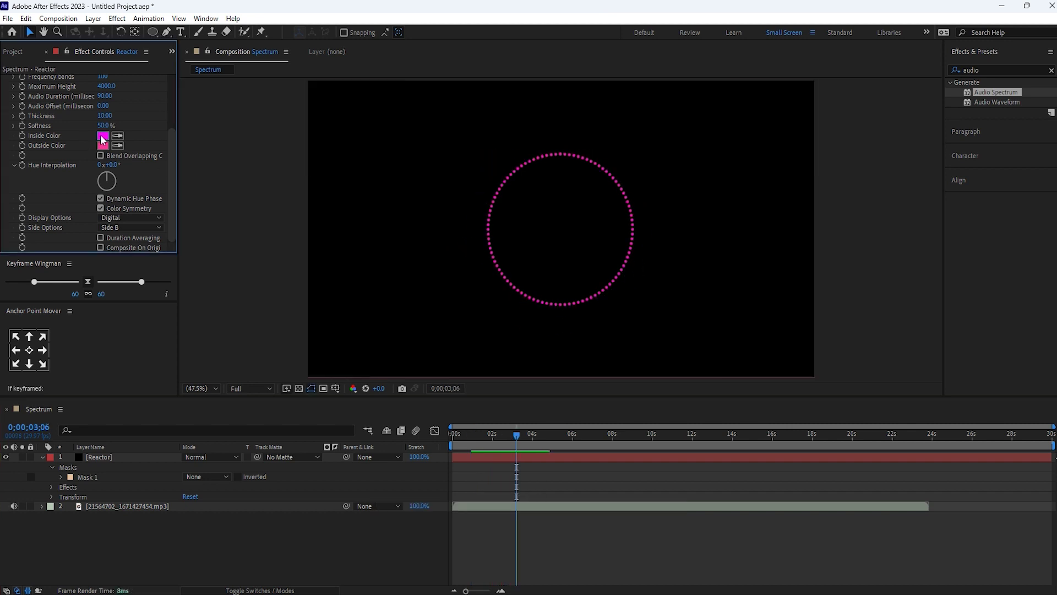
{"action": "left_click", "coordinate": [399, 233]}
{"action": "left_click", "coordinate": [645, 236]}
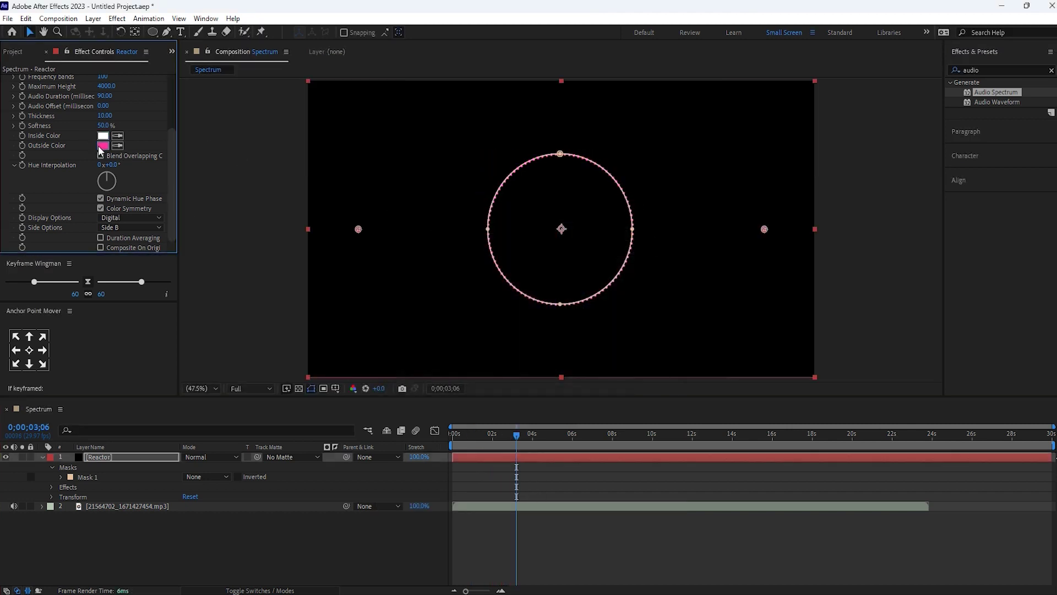
{"action": "left_click", "coordinate": [103, 146]}
{"action": "left_click", "coordinate": [399, 233]}
{"action": "left_click", "coordinate": [641, 235]}
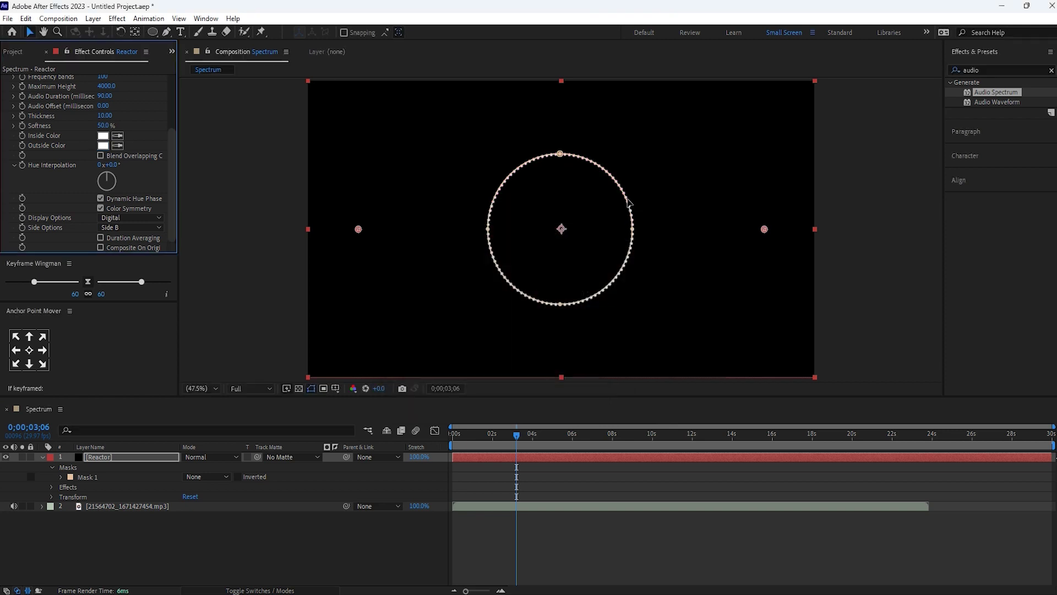
{"action": "left_click", "coordinate": [574, 540]}
{"action": "key", "text": "space"}
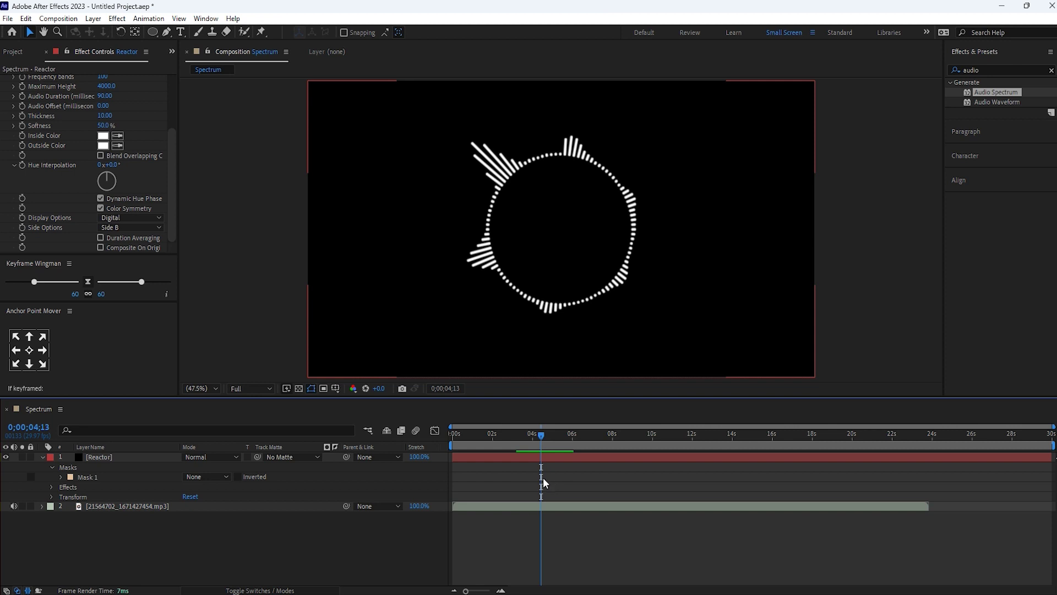
Step: Duplicate Mask 1 into Mask 2 with Ctrl+D and scale the copy slightly smaller via Free Transform
{"action": "left_click", "coordinate": [482, 434]}
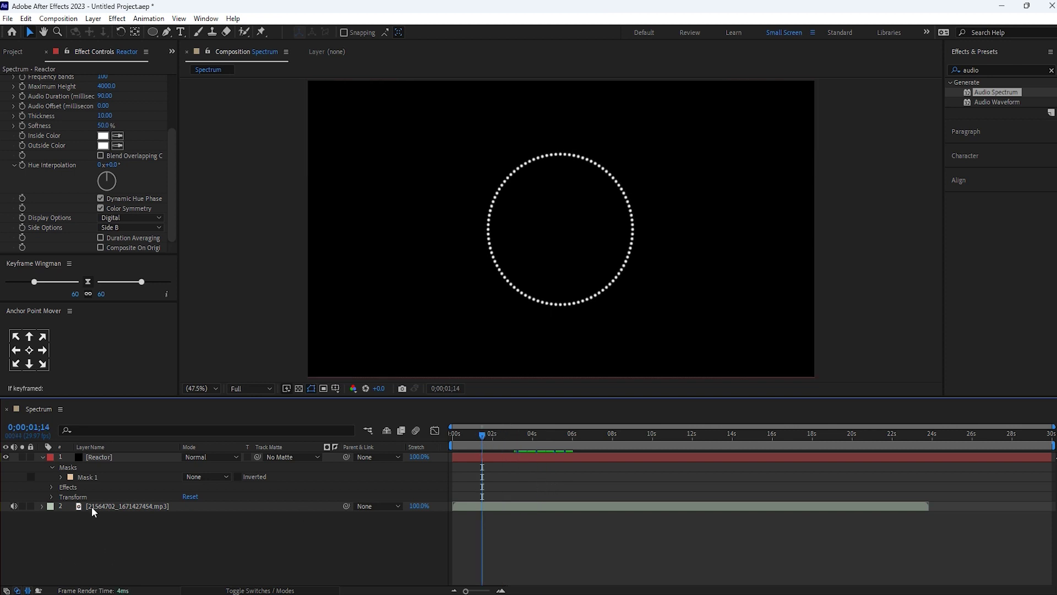
{"action": "left_click", "coordinate": [95, 478]}
{"action": "key", "text": "ctrl+d"}
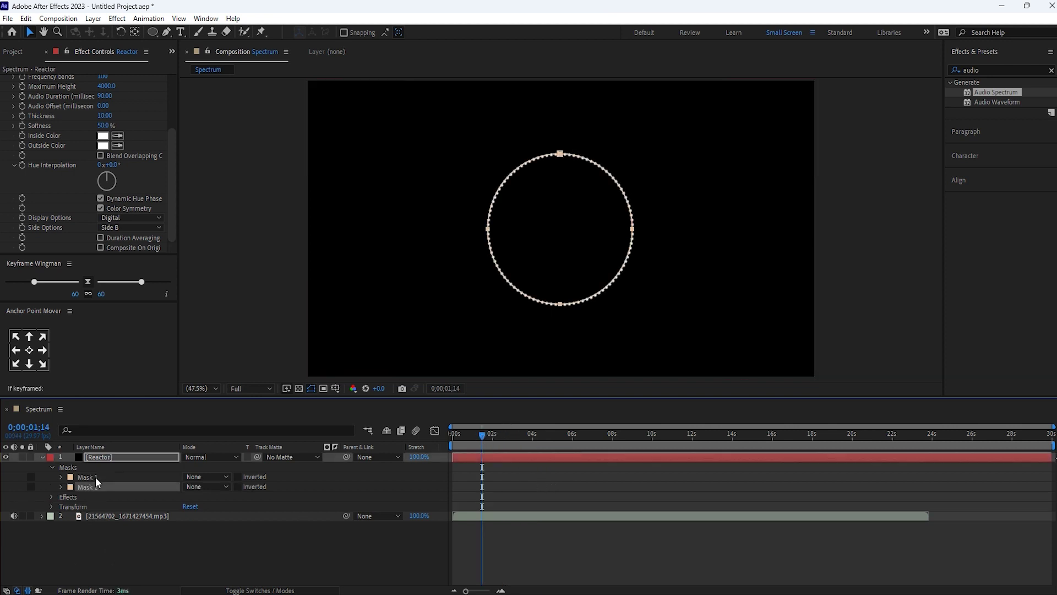
{"action": "double_click", "coordinate": [560, 305]}
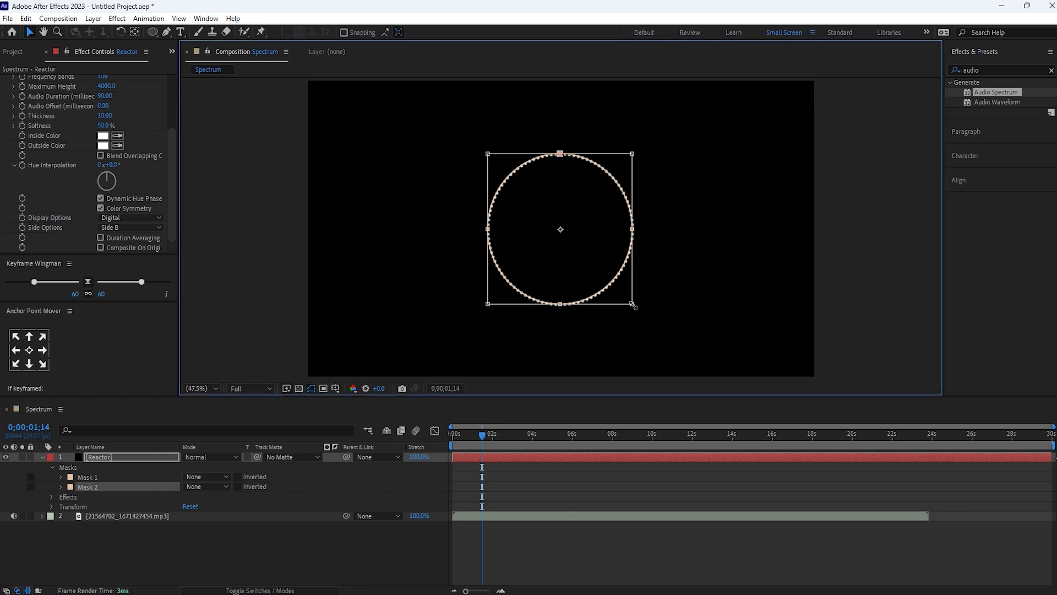
{"action": "left_click_drag", "start_coordinate": [633, 305], "coordinate": [625, 297]}
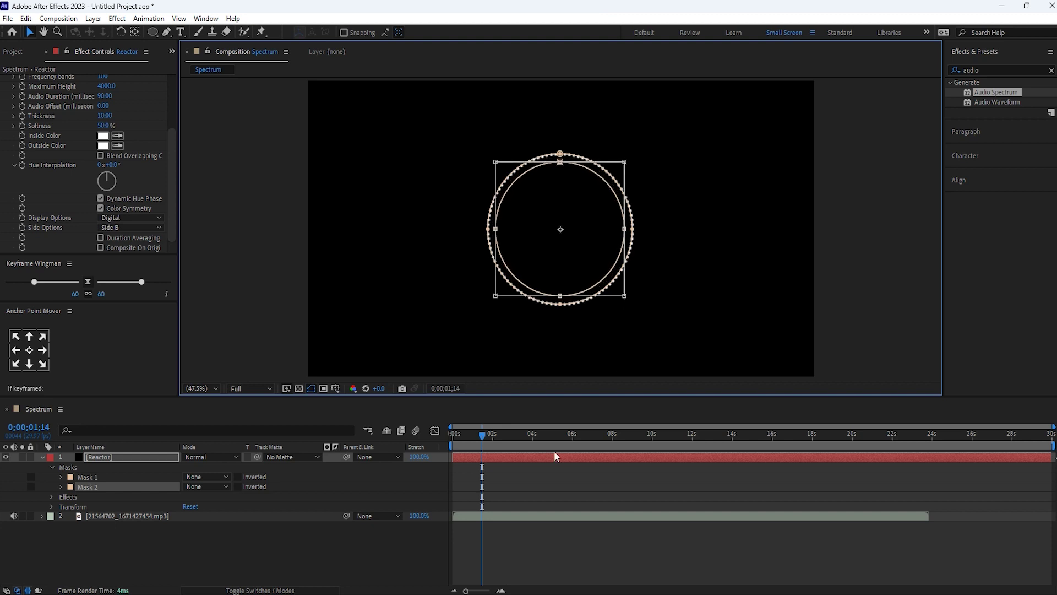
{"action": "left_click", "coordinate": [127, 487]}
Step: Apply the Stroke effect to Reactor with its Path set to Mask 2
{"action": "left_click", "coordinate": [989, 70]}
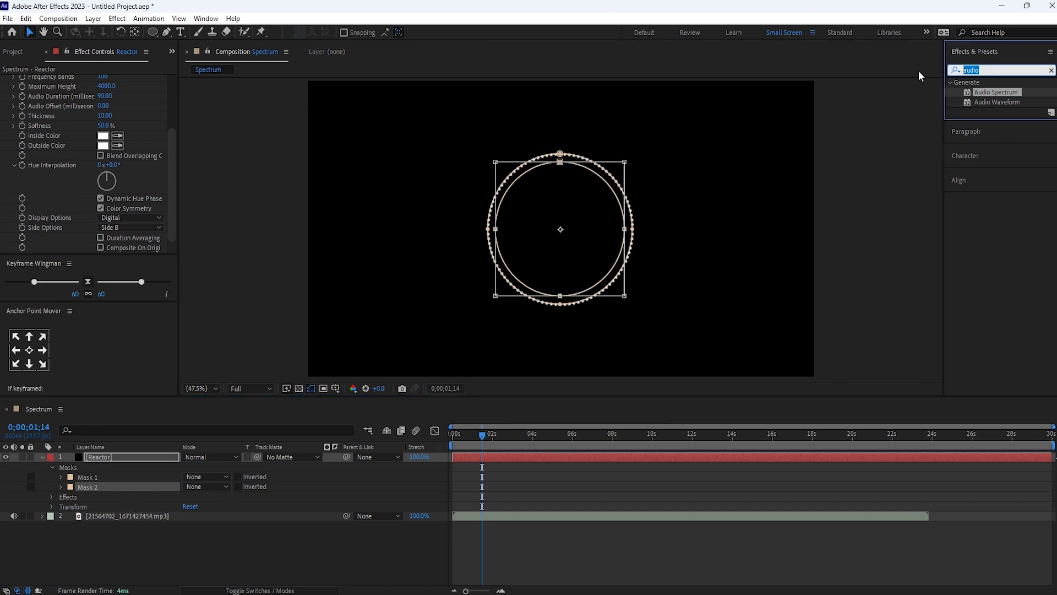
{"action": "type", "text": "strok"}
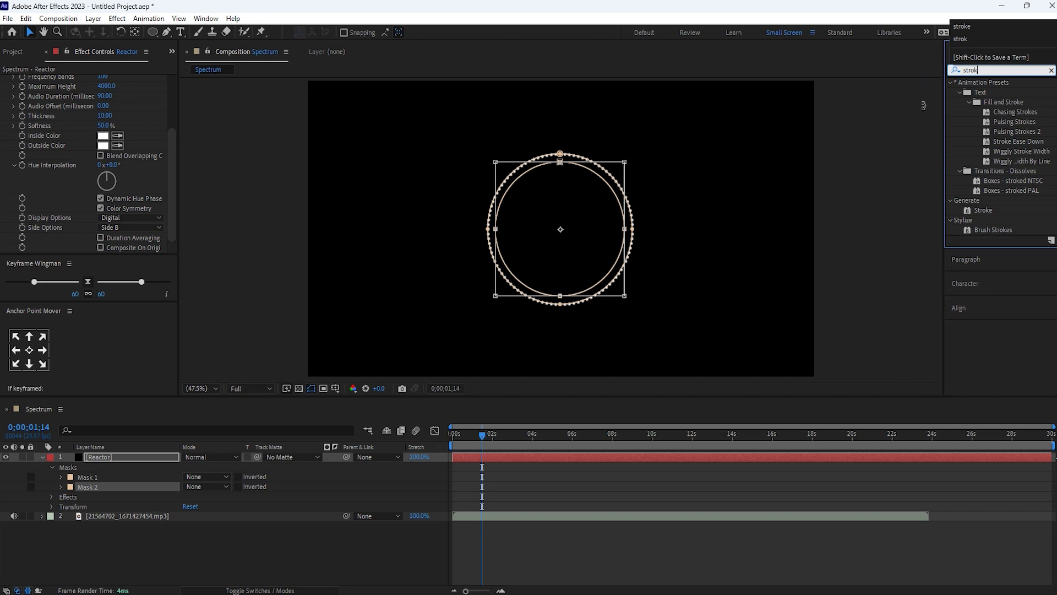
{"action": "double_click", "coordinate": [981, 210]}
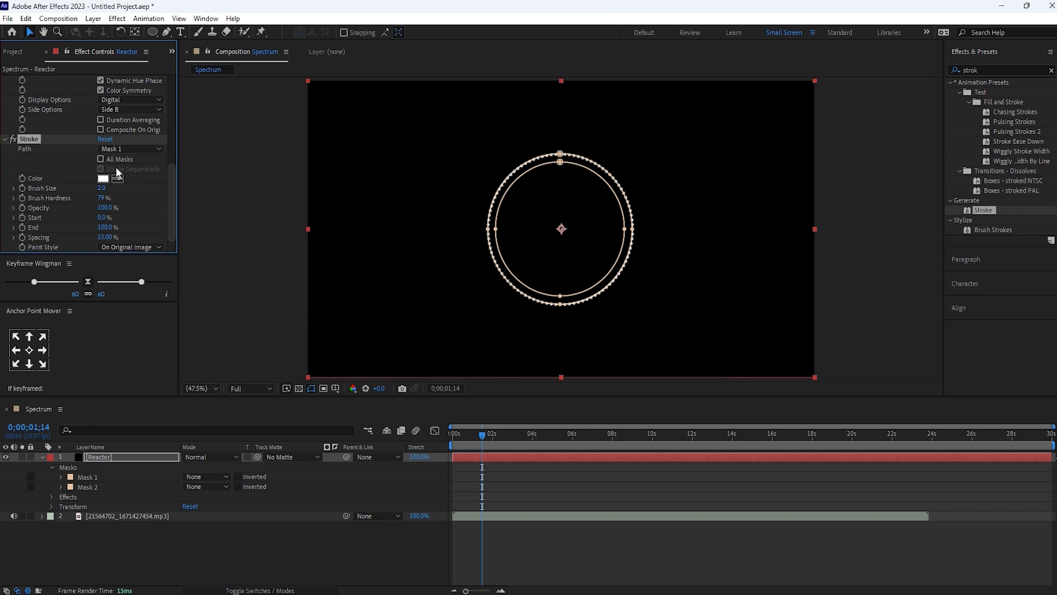
{"action": "left_click", "coordinate": [85, 488]}
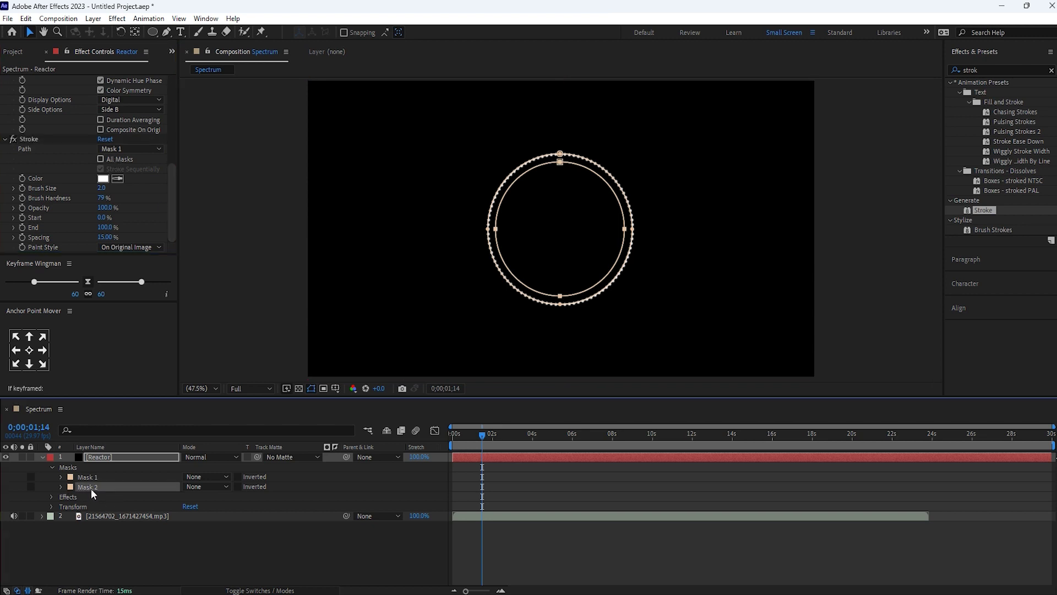
{"action": "left_click", "coordinate": [145, 150]}
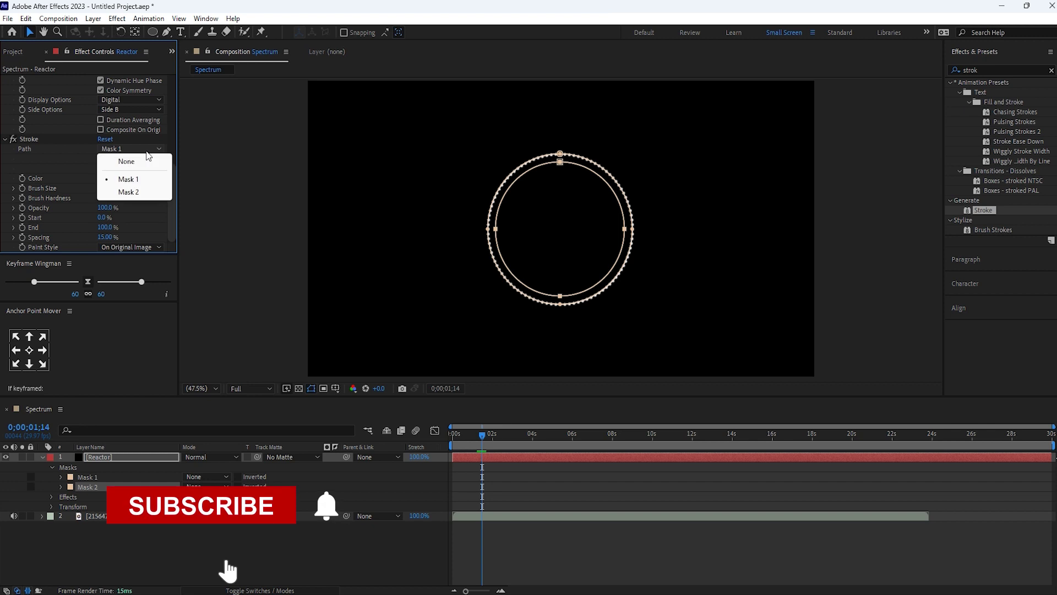
{"action": "left_click", "coordinate": [127, 192]}
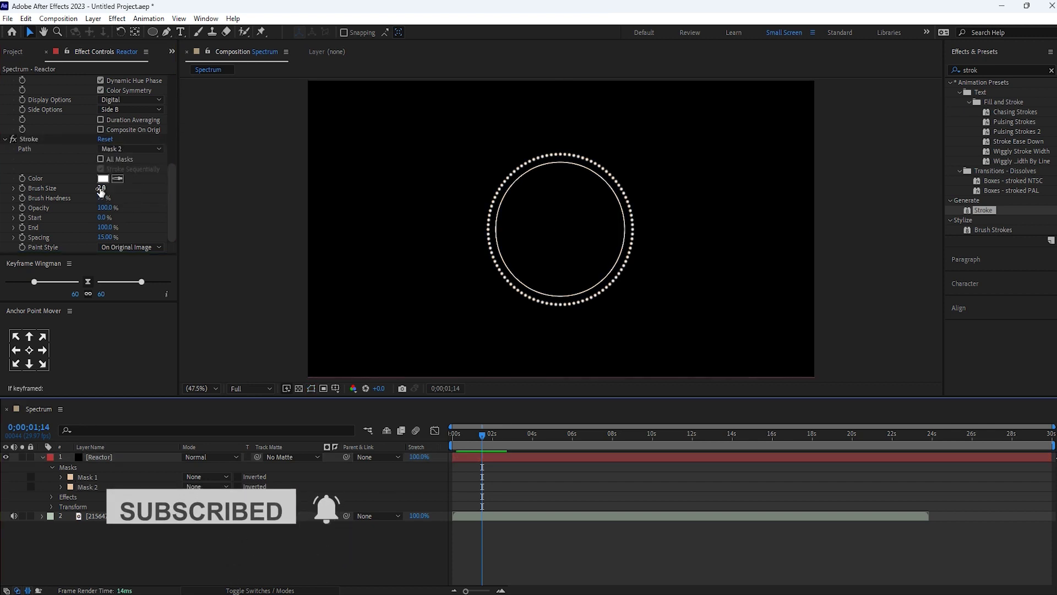
Step: Set Stroke Brush Size 15, Hardness 60%, Spacing 0% and Start 100%
{"action": "left_click", "coordinate": [101, 188]}
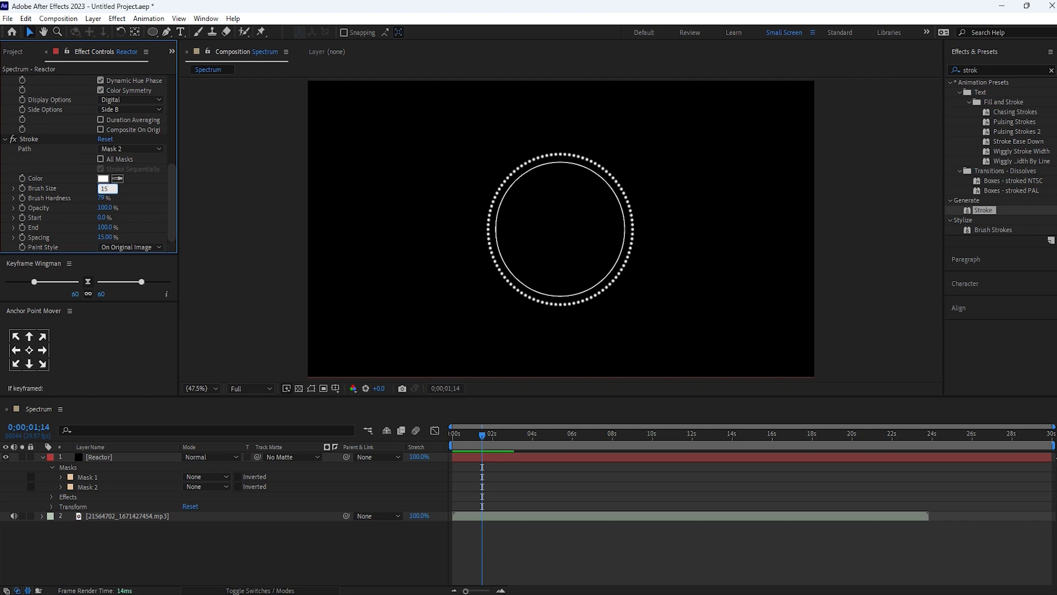
{"action": "type", "text": "15"}
{"action": "left_click", "coordinate": [101, 198]}
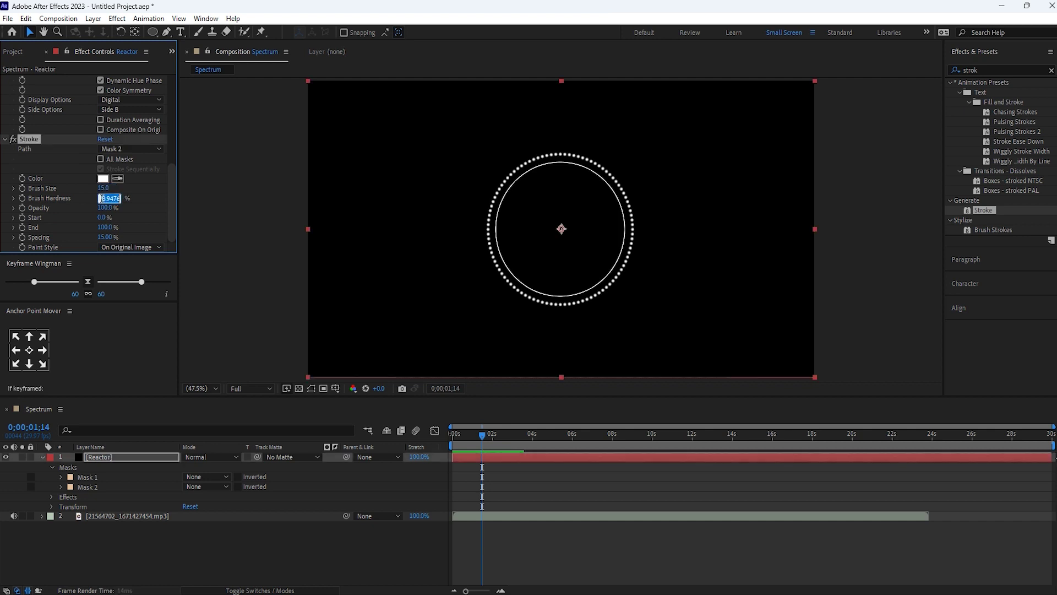
{"action": "type", "text": "60"}
{"action": "key", "text": "Return"}
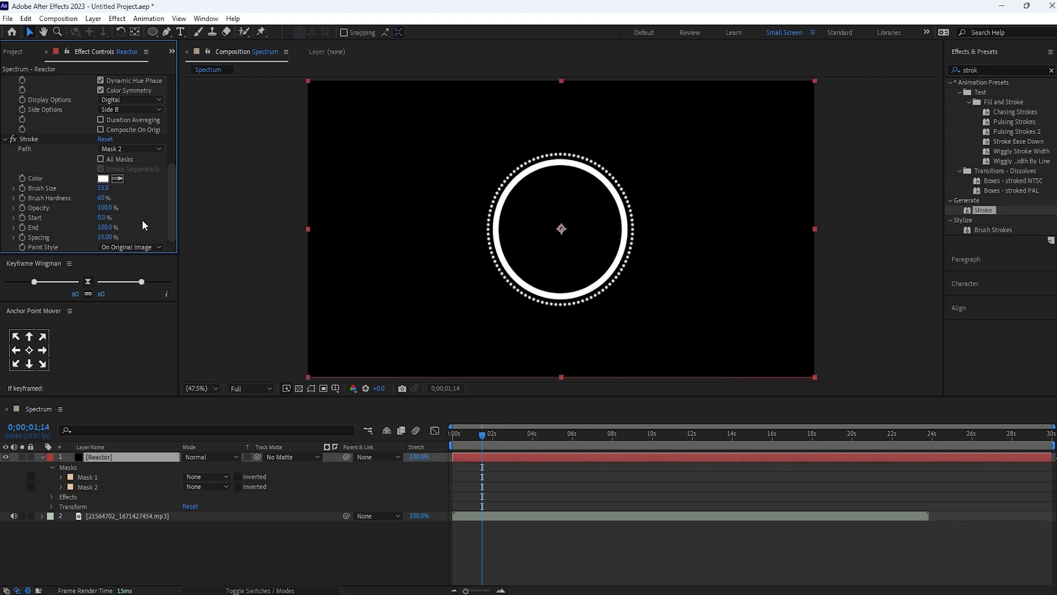
{"action": "left_click", "coordinate": [105, 237]}
{"action": "type", "text": "0"}
{"action": "key", "text": "Return"}
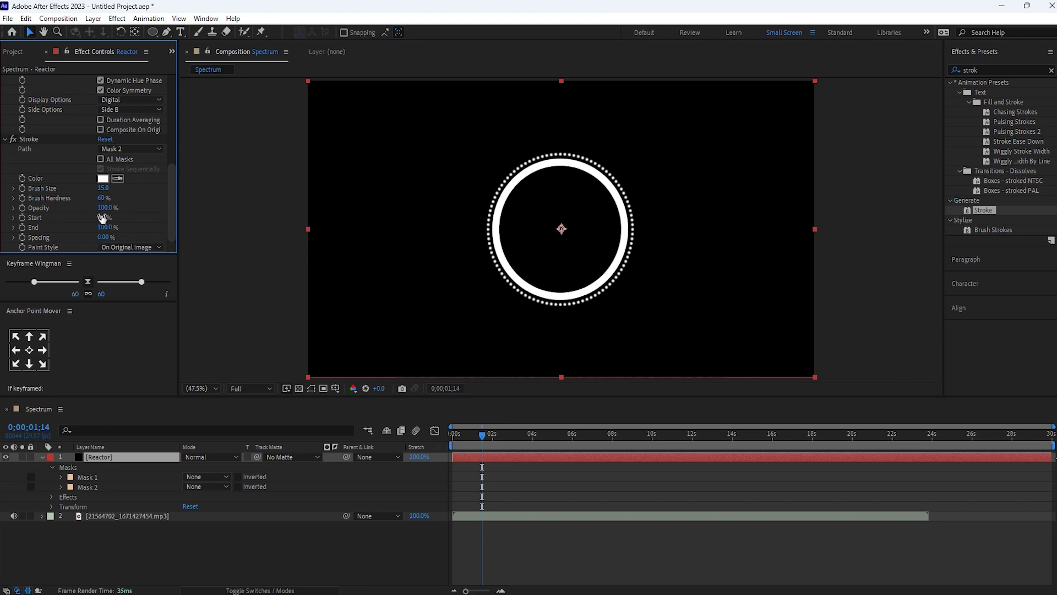
{"action": "left_click_drag", "start_coordinate": [105, 218], "coordinate": [195, 215]}
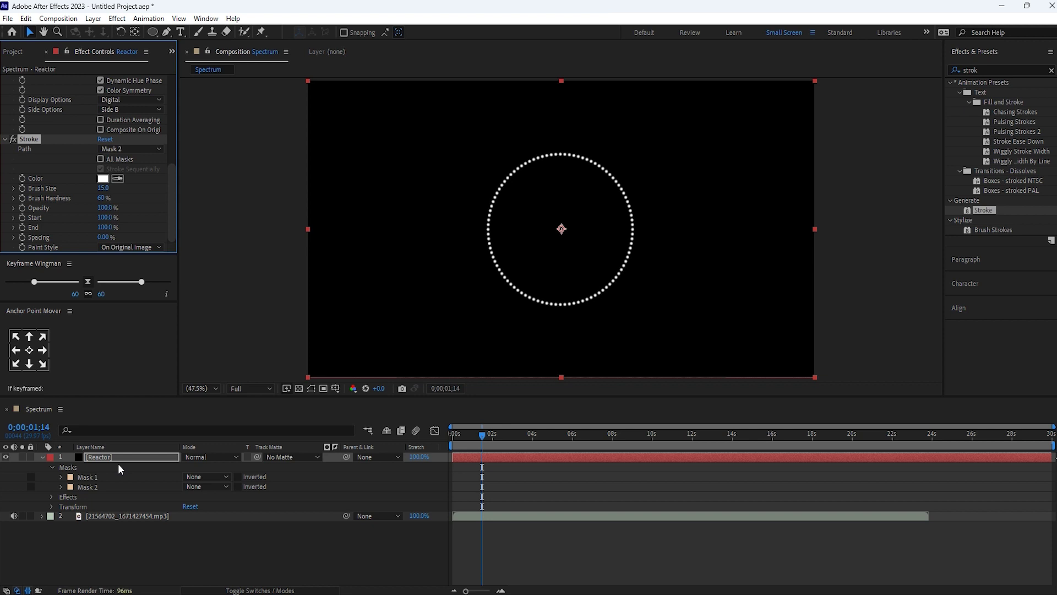
Step: End the work area at about 24 seconds and keyframe Stroke Start at 100% at 0s
{"action": "left_click_drag", "start_coordinate": [482, 441], "coordinate": [463, 434]}
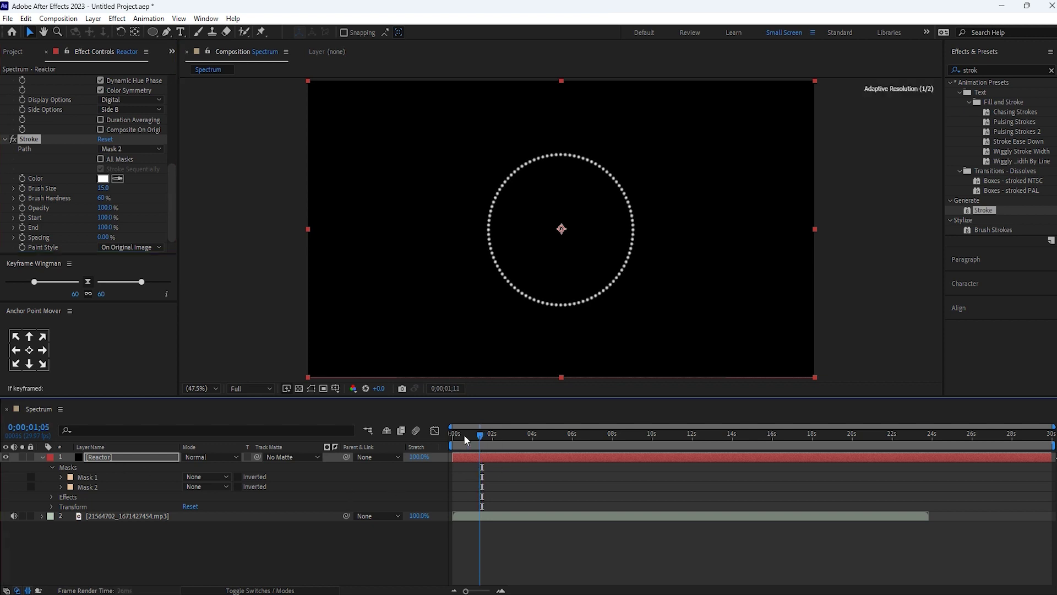
{"action": "left_click_drag", "start_coordinate": [1052, 445], "coordinate": [934, 455]}
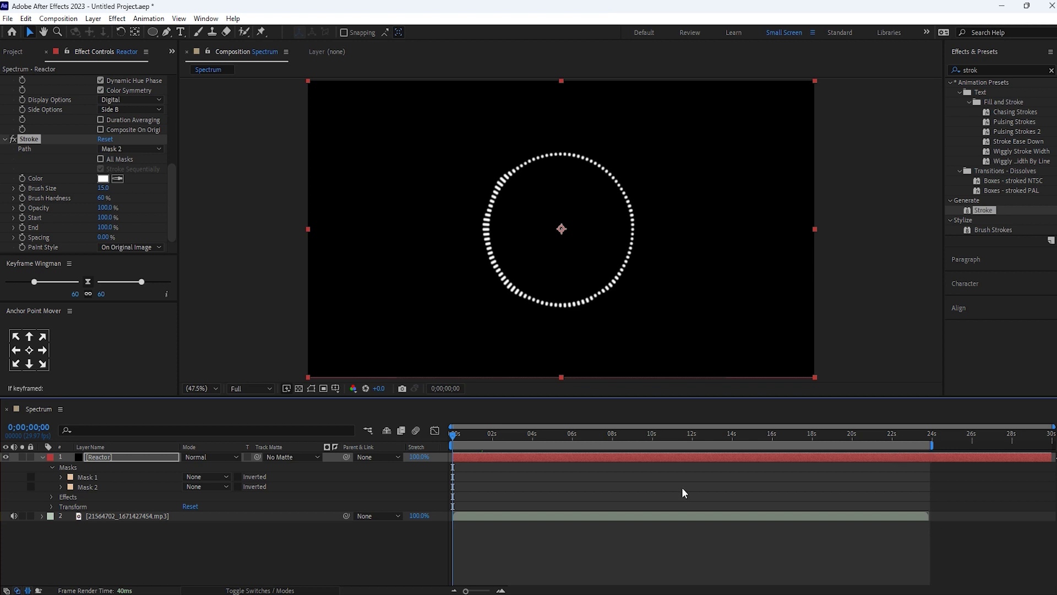
{"action": "left_click", "coordinate": [22, 219]}
{"action": "left_click_drag", "start_coordinate": [535, 435], "coordinate": [930, 472]}
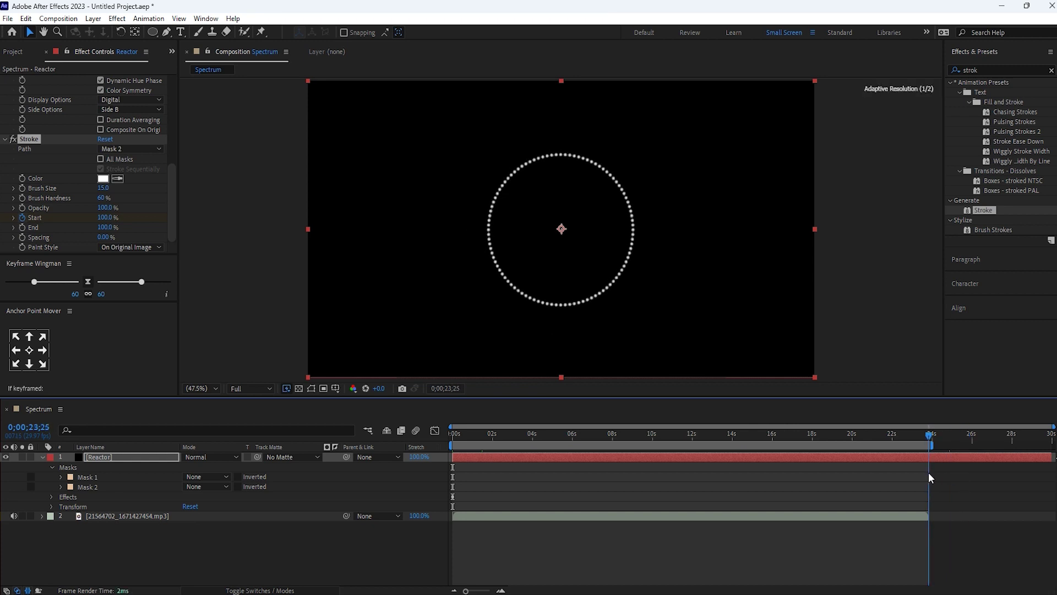
Step: Keyframe Stroke Start at 0% near 23;26 and preview the growing stroke
{"action": "left_click", "coordinate": [104, 217]}
{"action": "type", "text": "0"}
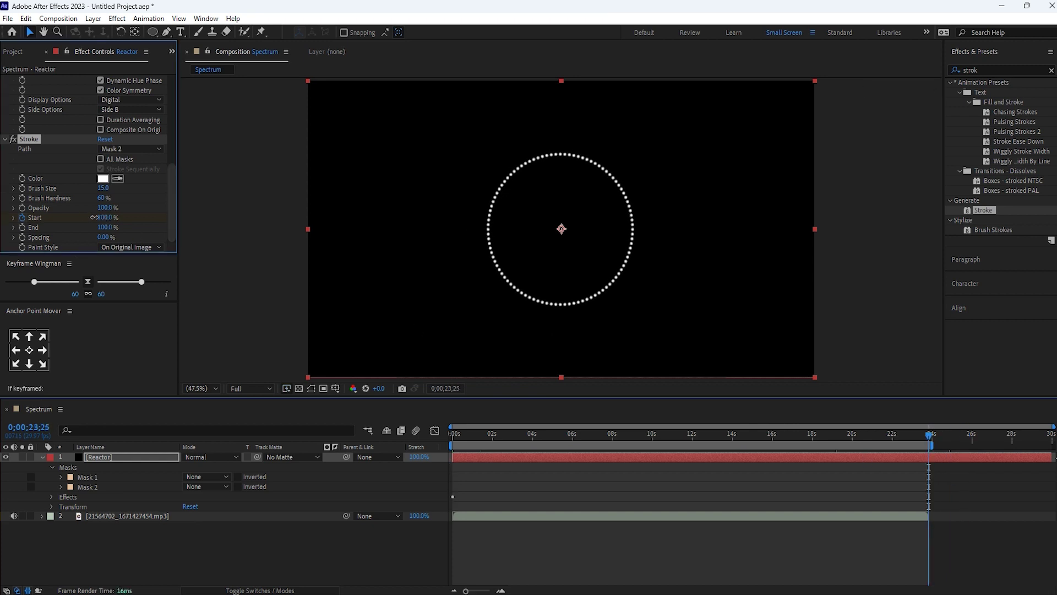
{"action": "key", "text": "Return"}
{"action": "left_click_drag", "start_coordinate": [103, 217], "coordinate": [99, 218]}
{"action": "left_click", "coordinate": [499, 472]}
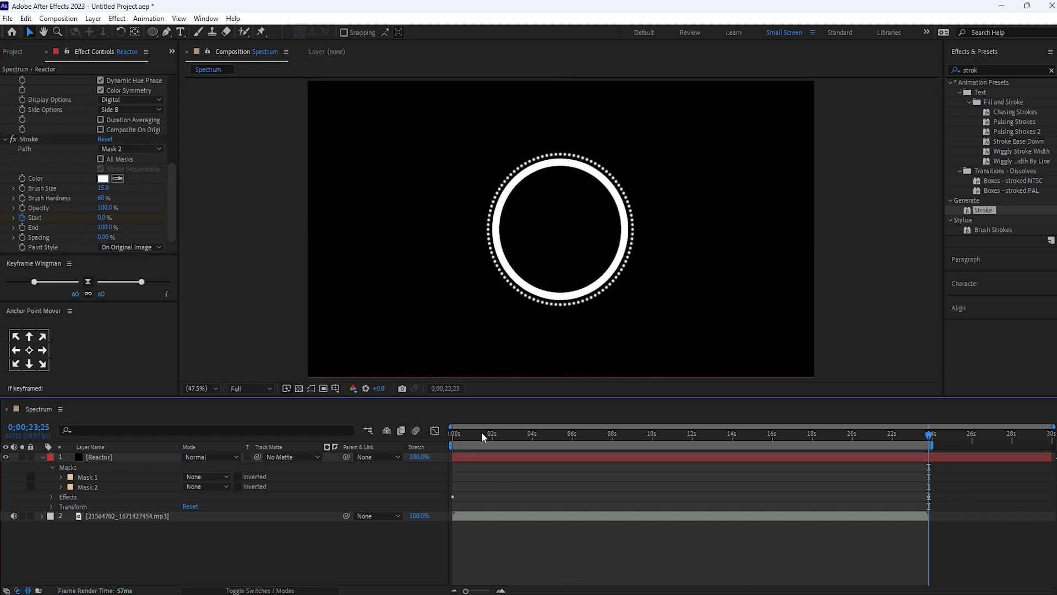
{"action": "key", "text": "space"}
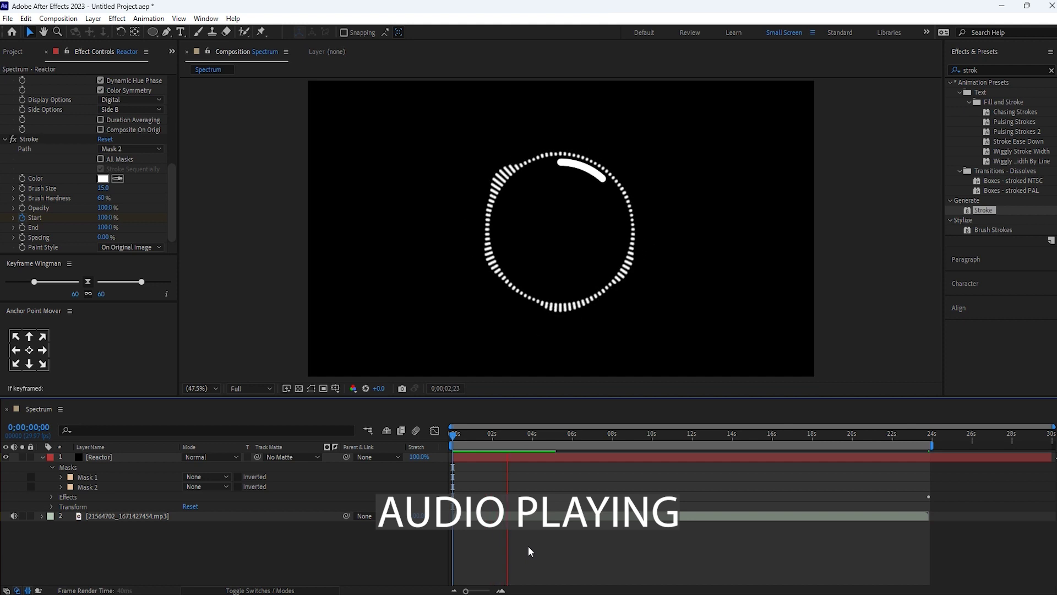
{"action": "left_click", "coordinate": [97, 483]}
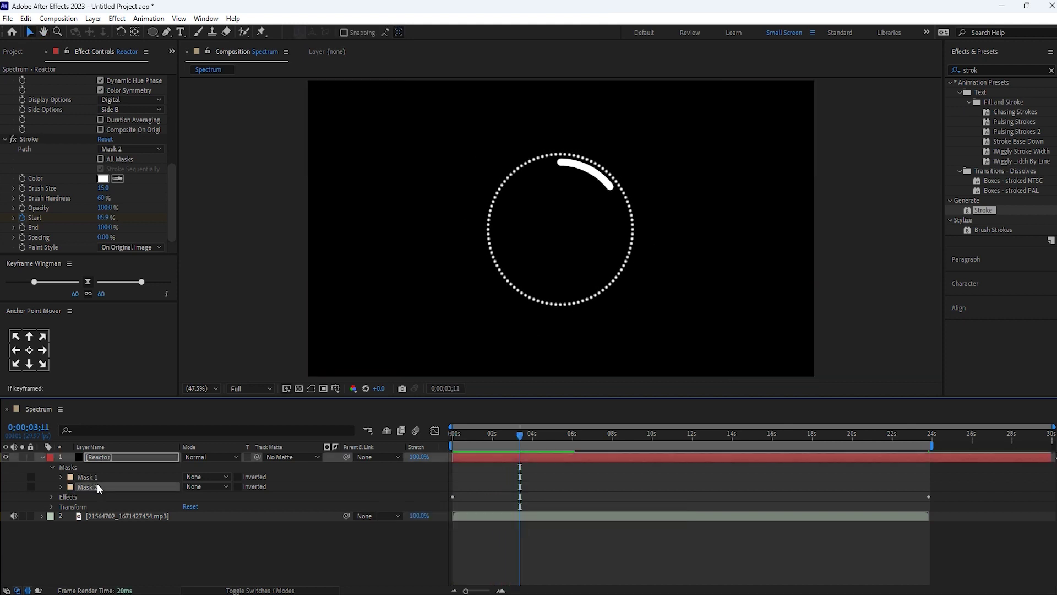
Step: Shrink Mask 2 slightly so the arc runs inside the dotted ring, then preview from the start
{"action": "left_click", "coordinate": [310, 386]}
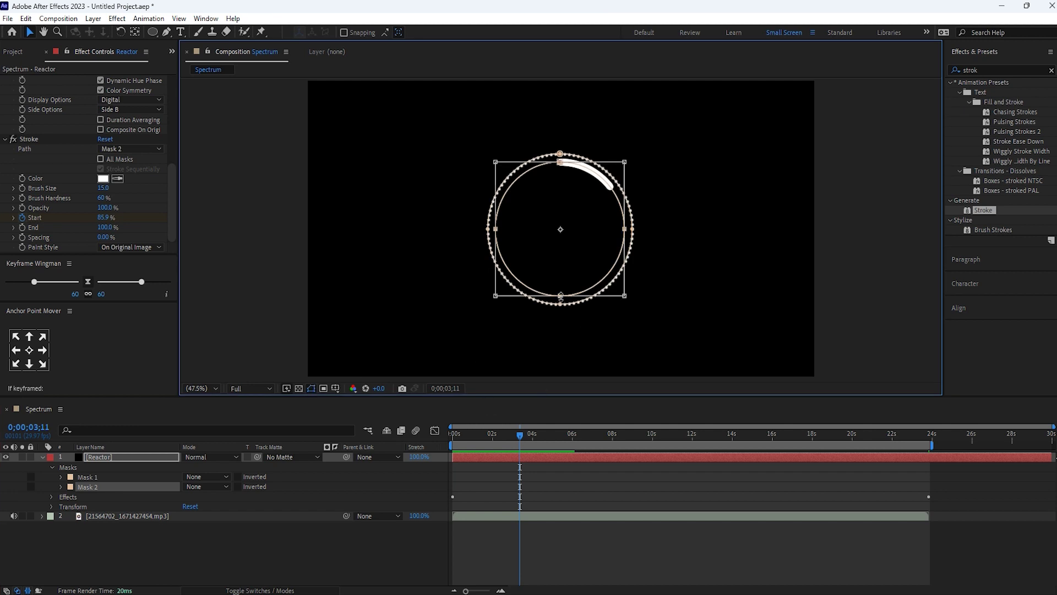
{"action": "left_click_drag", "start_coordinate": [626, 297], "coordinate": [623, 298]}
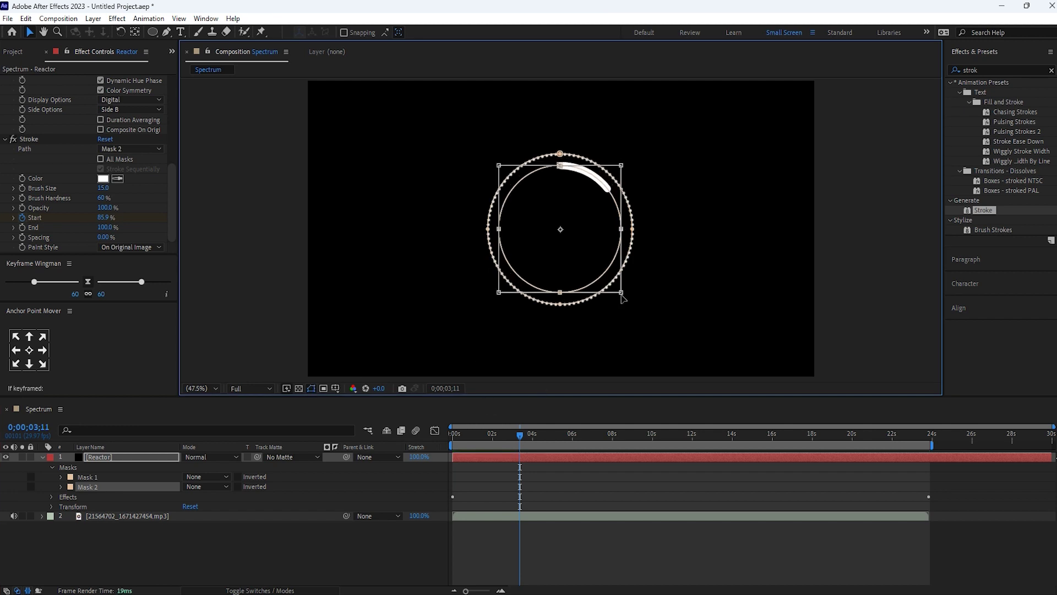
{"action": "left_click", "coordinate": [559, 559]}
{"action": "left_click_drag", "start_coordinate": [519, 433], "coordinate": [453, 434]}
{"action": "key", "text": "space"}
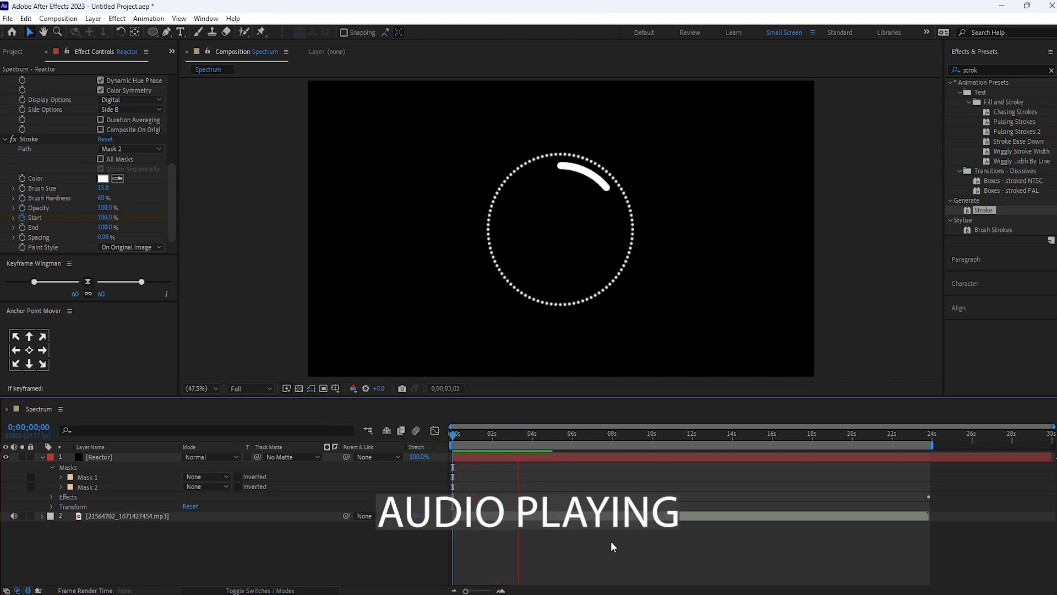
{"action": "key", "text": "space"}
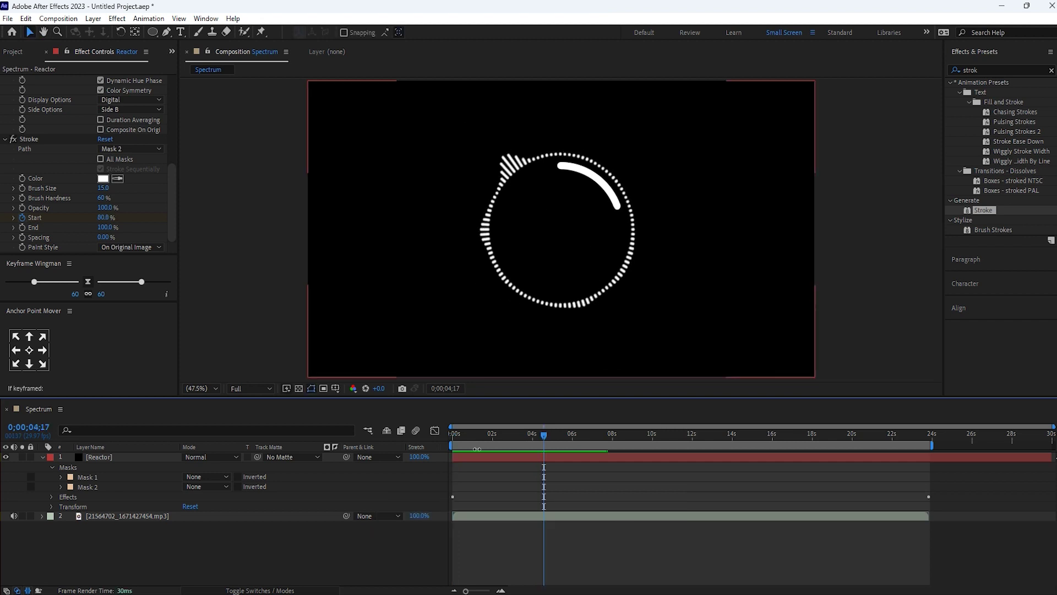
{"action": "left_click", "coordinate": [42, 457]}
Step: Add a black solid named Timer beneath the mp3 layer, then search effects for 'time'
{"action": "right_click", "coordinate": [157, 535]}
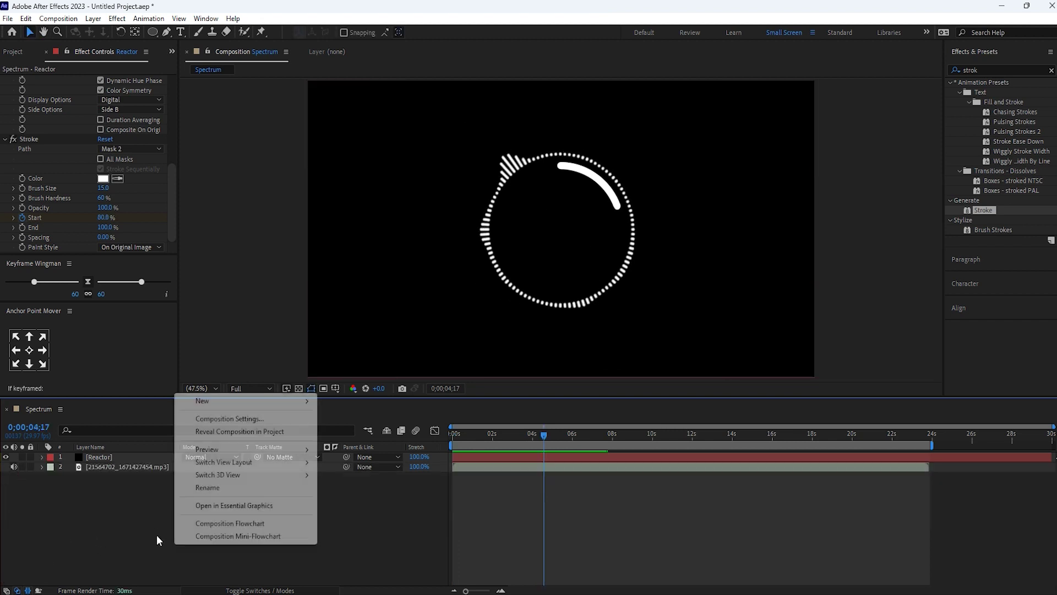
{"action": "mouse_move", "coordinate": [292, 401]}
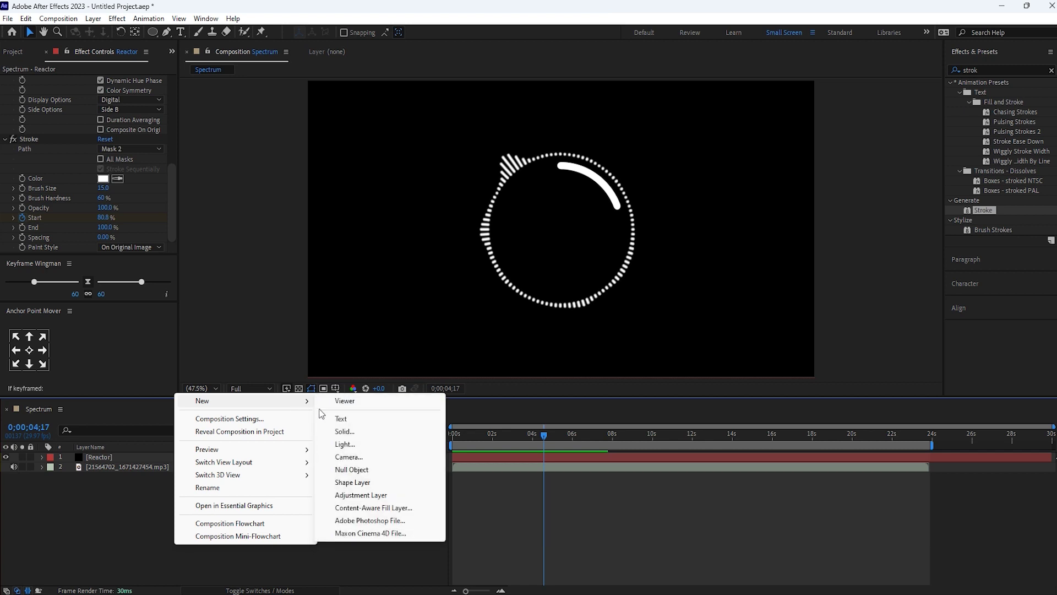
{"action": "left_click", "coordinate": [356, 435]}
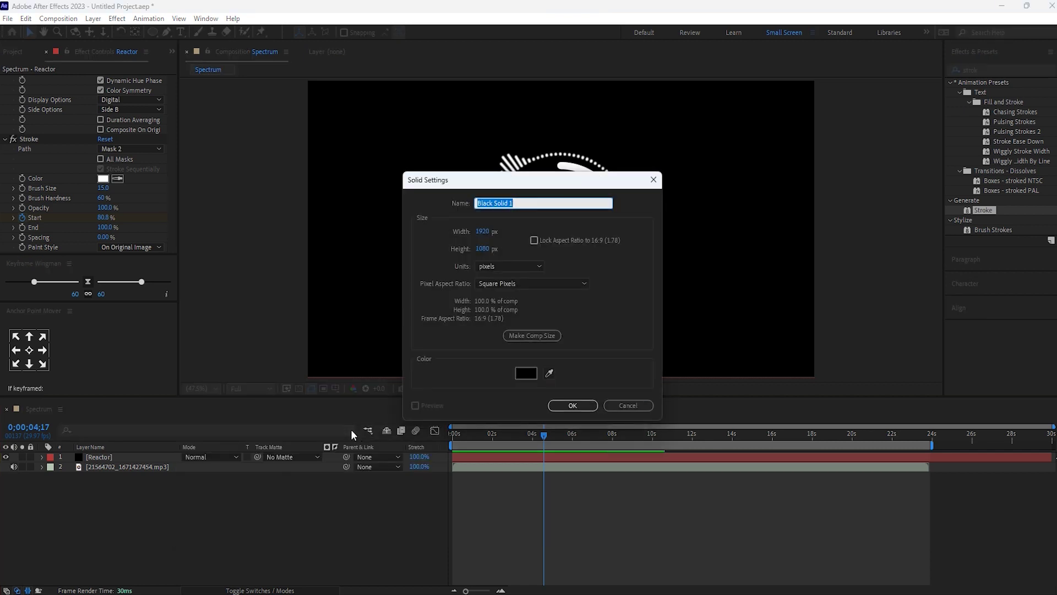
{"action": "type", "text": "TImer"}
{"action": "left_click", "coordinate": [559, 409]}
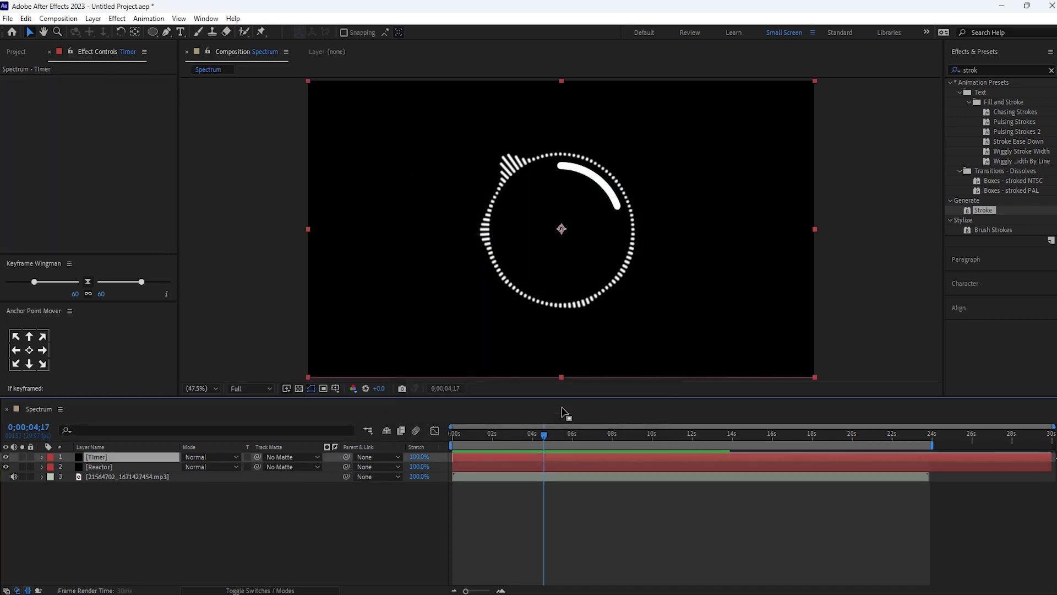
{"action": "left_click_drag", "start_coordinate": [102, 454], "coordinate": [104, 481]}
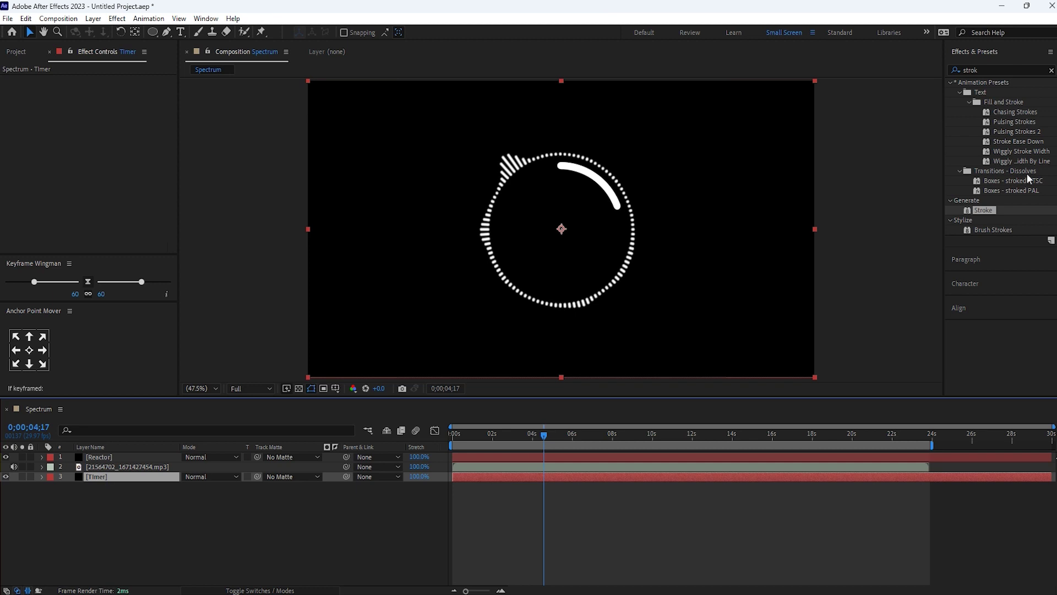
{"action": "left_click", "coordinate": [998, 70]}
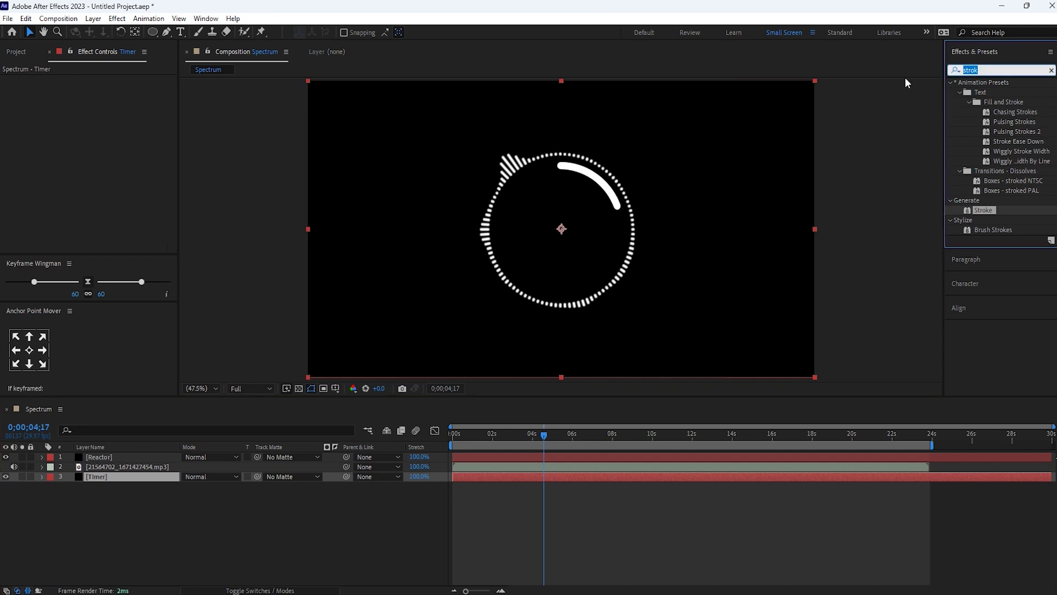
{"action": "type", "text": "time"}
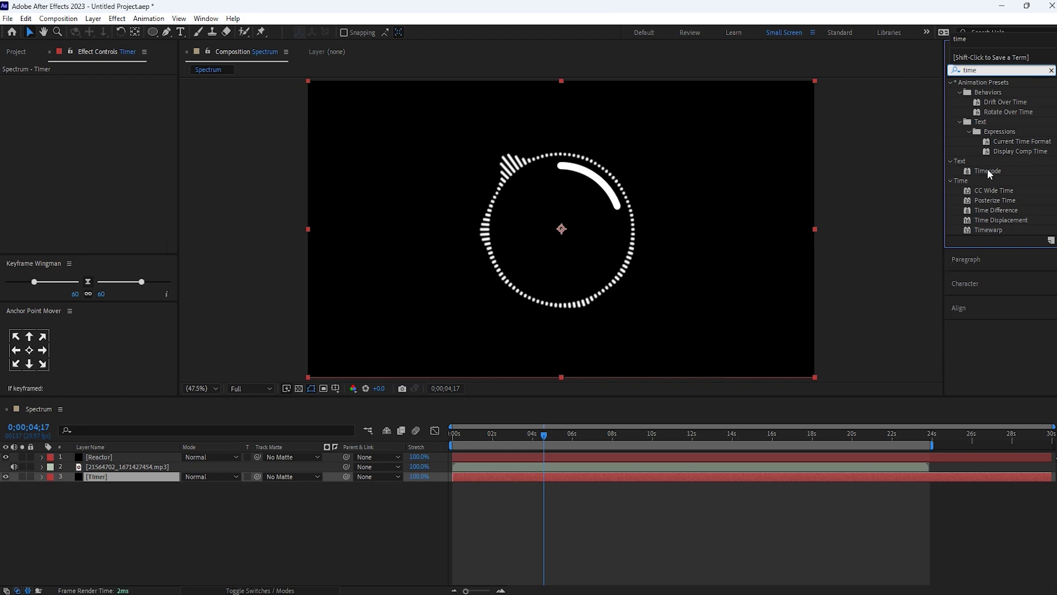
Step: Apply the Timecode effect to the Timer layer and locate it in the viewer
{"action": "left_click_drag", "start_coordinate": [986, 171], "coordinate": [144, 475]}
{"action": "key", "text": "slash"}
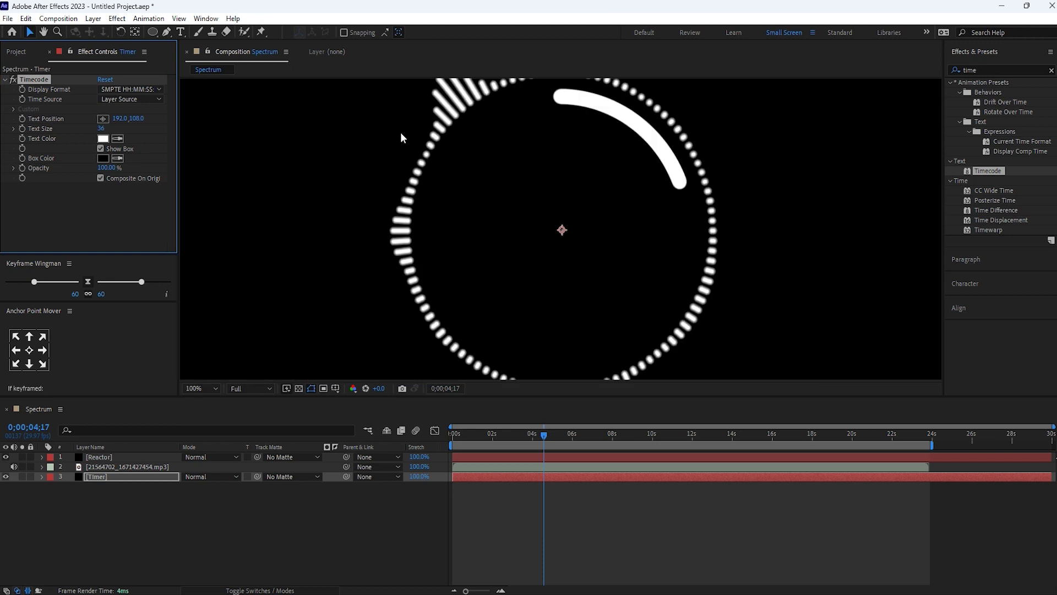
{"action": "key", "text": "period"}
{"action": "key", "text": "comma"}
{"action": "key", "text": "h"}
{"action": "left_click_drag", "start_coordinate": [328, 155], "coordinate": [349, 220]}
{"action": "key", "text": "v"}
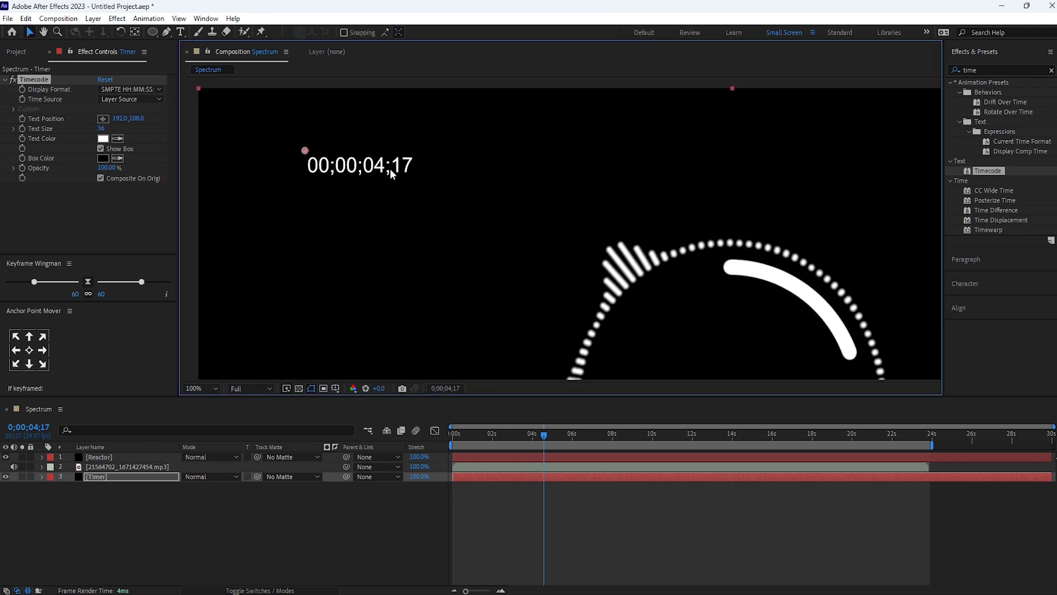
Step: Set the Timecode Time Source to Custom for colon-separated time
{"action": "left_click", "coordinate": [118, 100]}
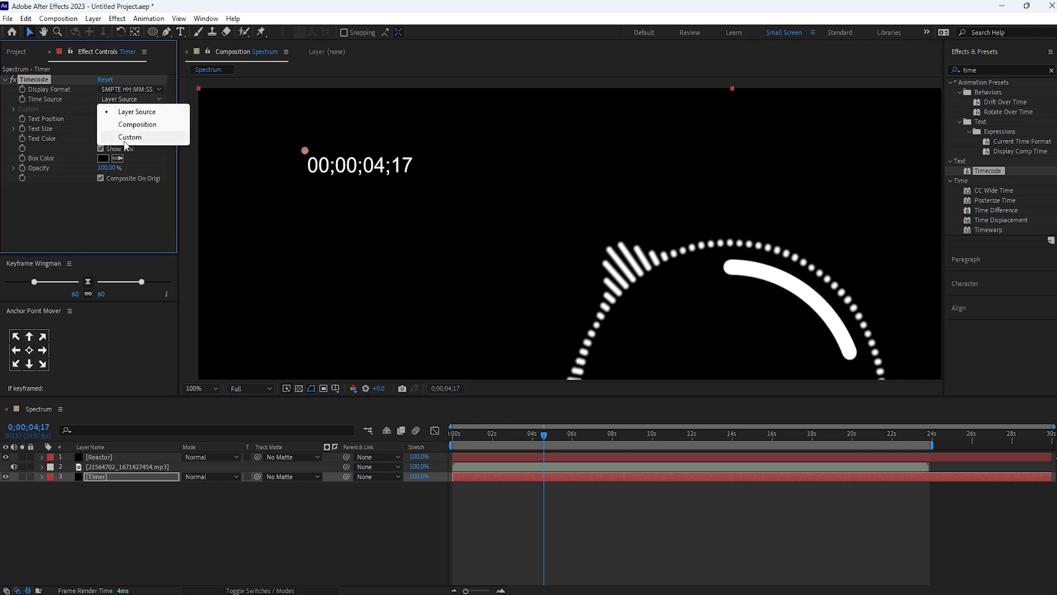
{"action": "left_click", "coordinate": [124, 137]}
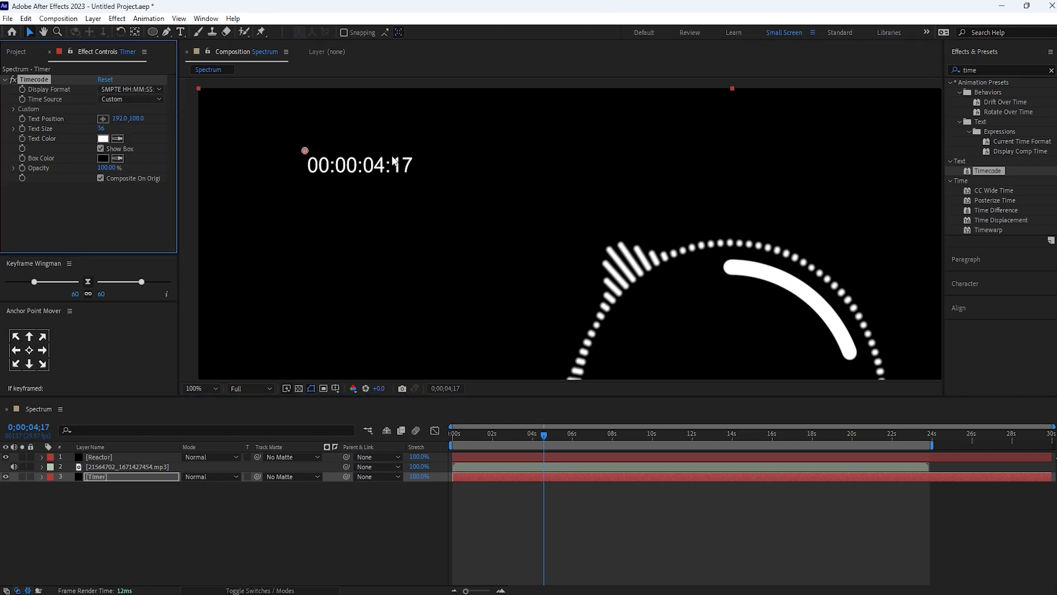
{"action": "scroll", "coordinate": [401, 189], "scroll_direction": "down", "scroll_amount": 4}
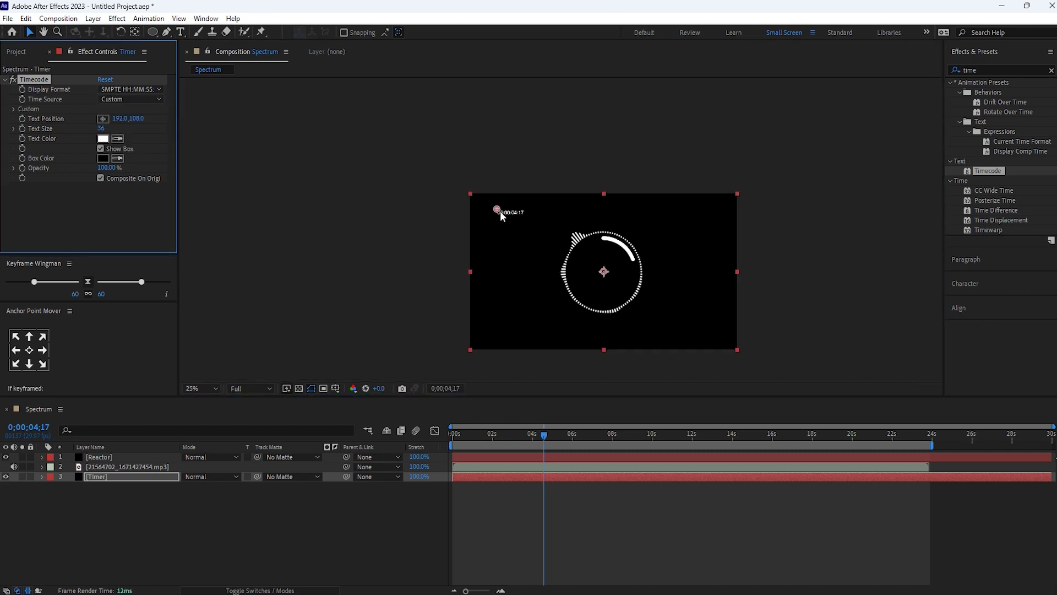
Step: Show Title/Action Safe guides and move the timecode into the ring's centre
{"action": "key", "text": "period"}
{"action": "key", "text": "period"}
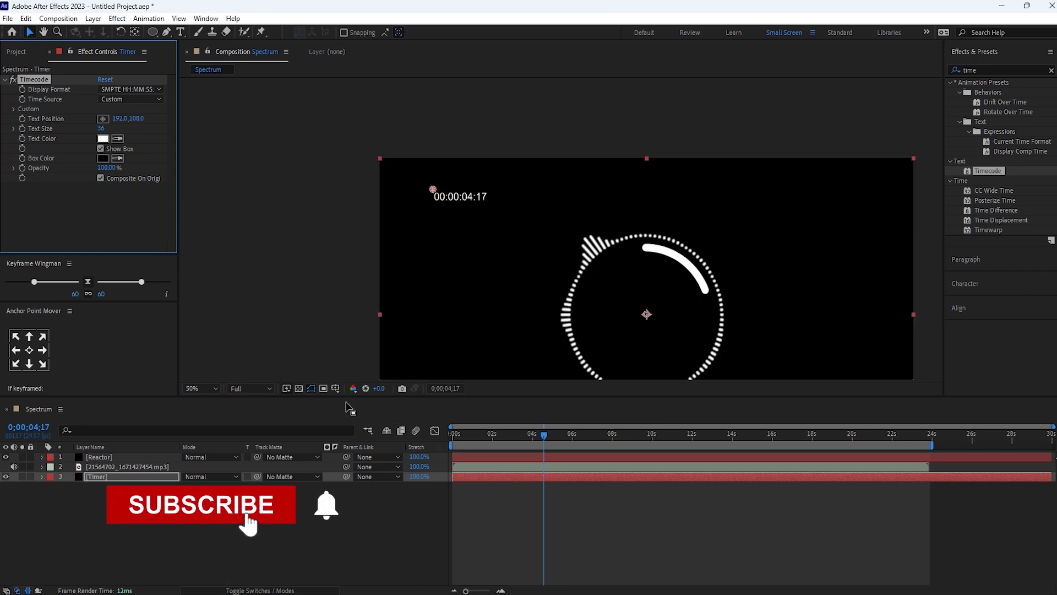
{"action": "left_click", "coordinate": [335, 389]}
{"action": "left_click", "coordinate": [355, 402]}
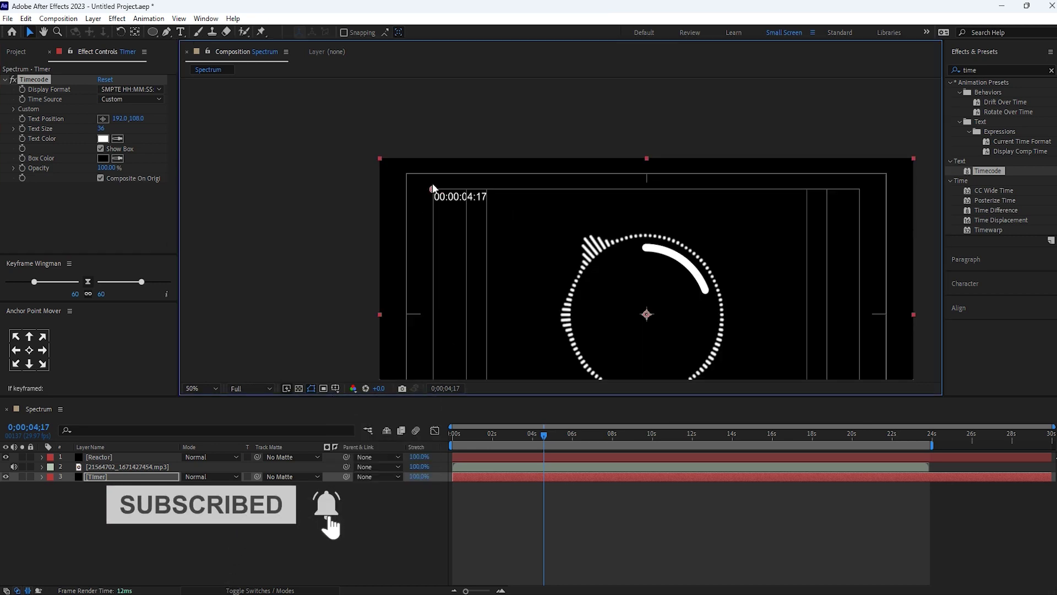
{"action": "left_click_drag", "start_coordinate": [445, 201], "coordinate": [630, 320]}
{"action": "scroll", "coordinate": [629, 320], "scroll_direction": "up", "scroll_amount": 3}
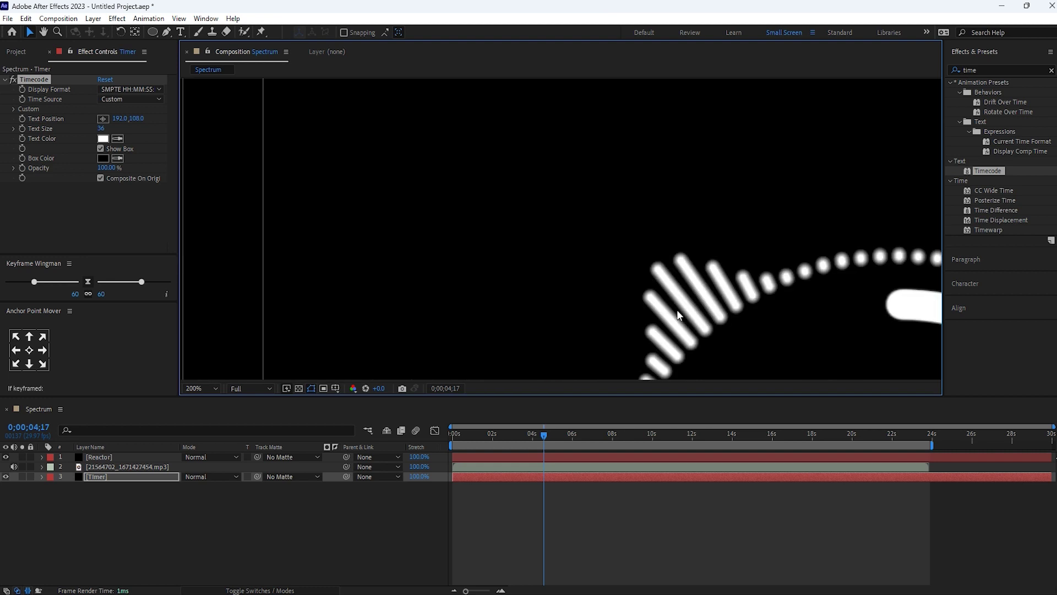
{"action": "scroll", "coordinate": [579, 292], "scroll_direction": "down", "scroll_amount": 1}
{"action": "scroll", "coordinate": [579, 292], "scroll_direction": "up", "scroll_amount": 1}
{"action": "key", "text": "v"}
{"action": "left_click_drag", "start_coordinate": [397, 226], "coordinate": [392, 229]}
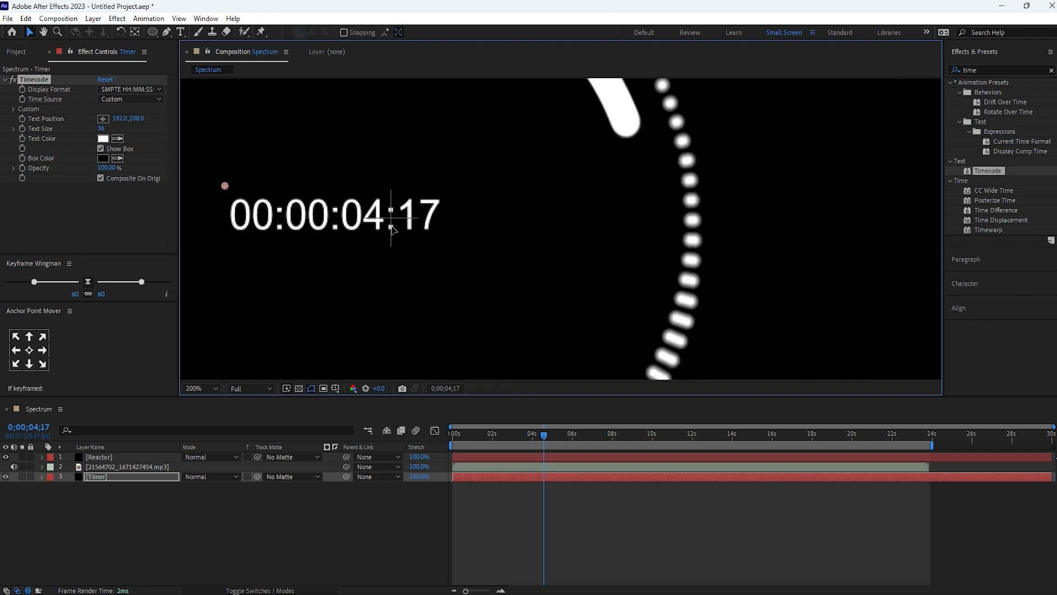
Step: Set the timecode's Text Size to 80
{"action": "left_click", "coordinate": [101, 128]}
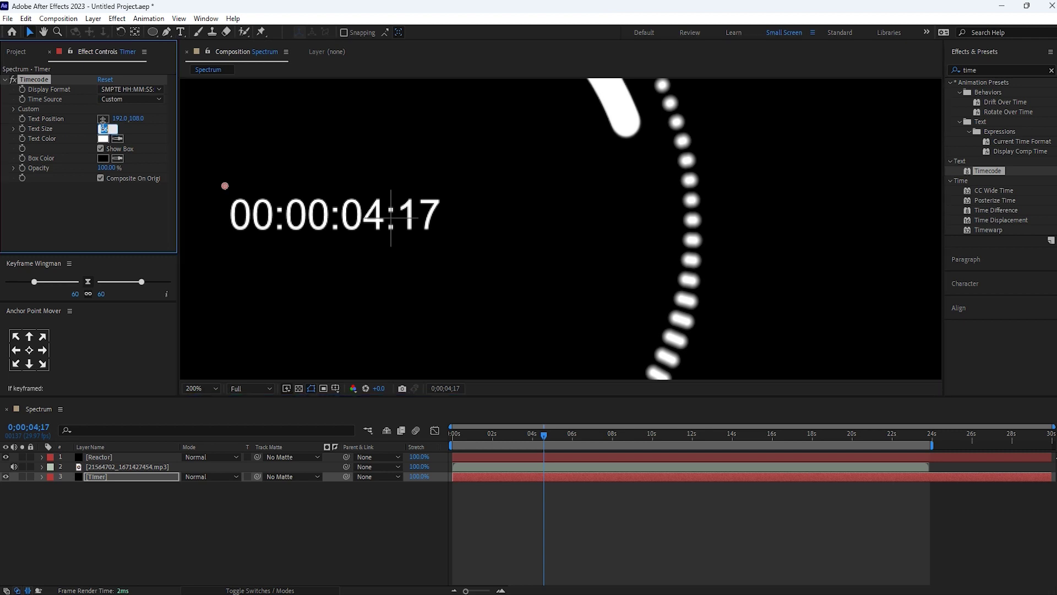
{"action": "type", "text": "80"}
{"action": "key", "text": "Return"}
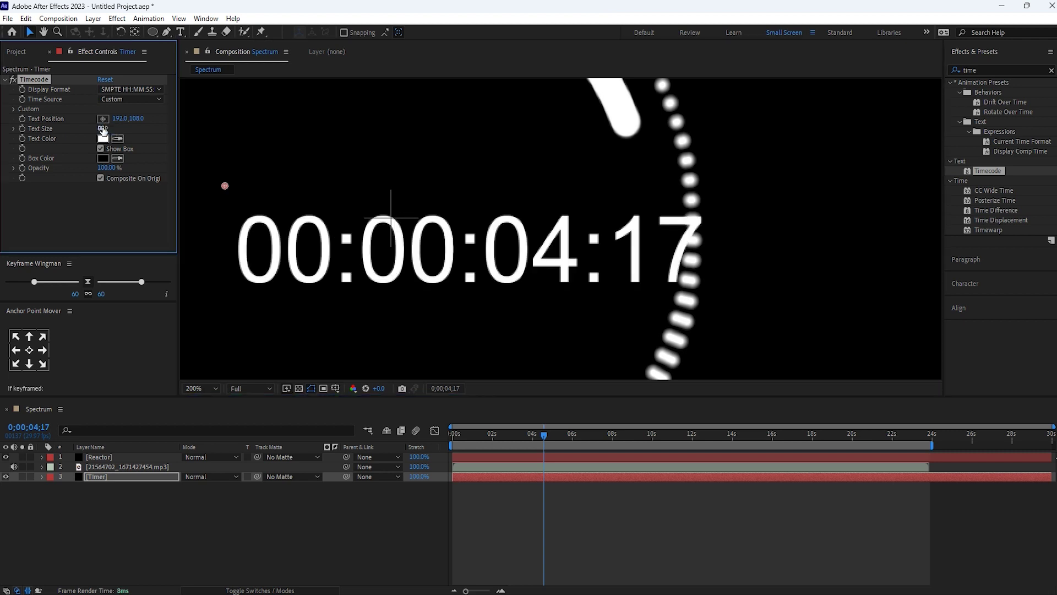
{"action": "scroll", "coordinate": [388, 167], "scroll_direction": "down", "scroll_amount": 1}
{"action": "left_click", "coordinate": [435, 229]}
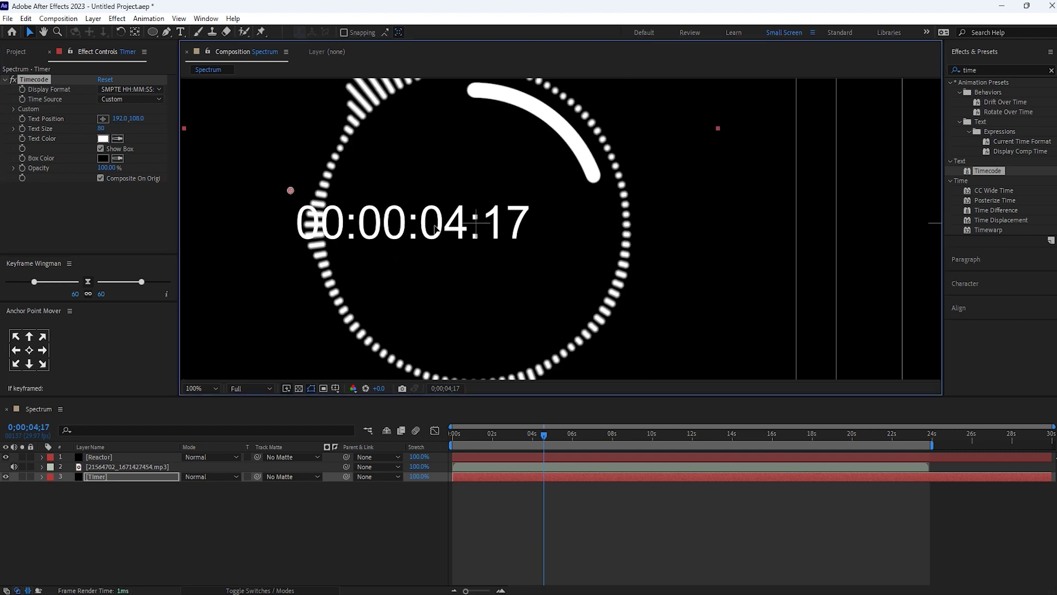
{"action": "scroll", "coordinate": [391, 223], "scroll_direction": "up", "scroll_amount": 1}
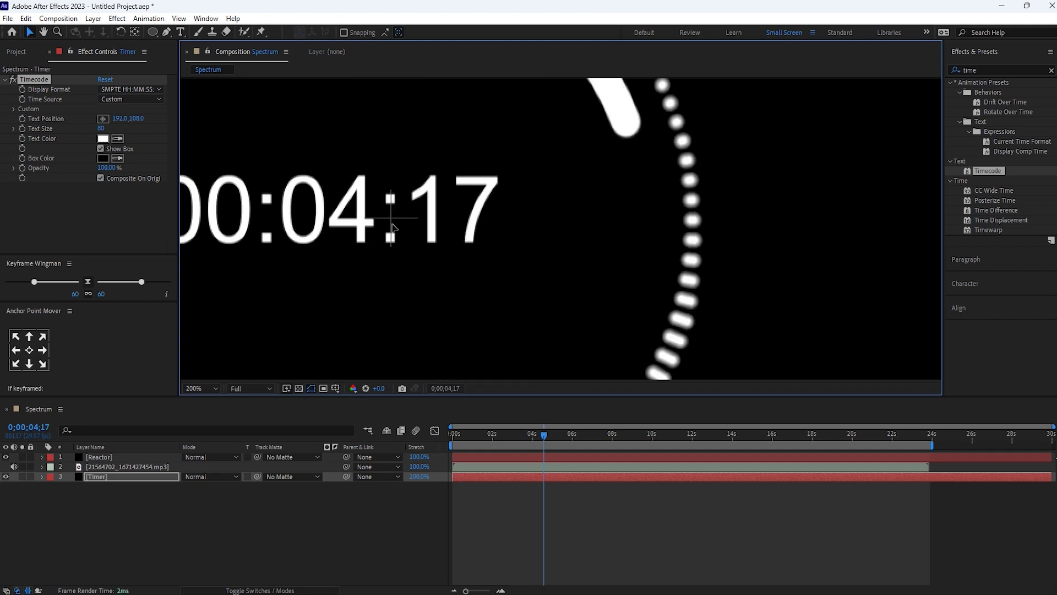
Step: Pre-compose the Timer layer as 'Counter' and view it at 100%
{"action": "scroll", "coordinate": [428, 241], "scroll_direction": "down", "scroll_amount": 1}
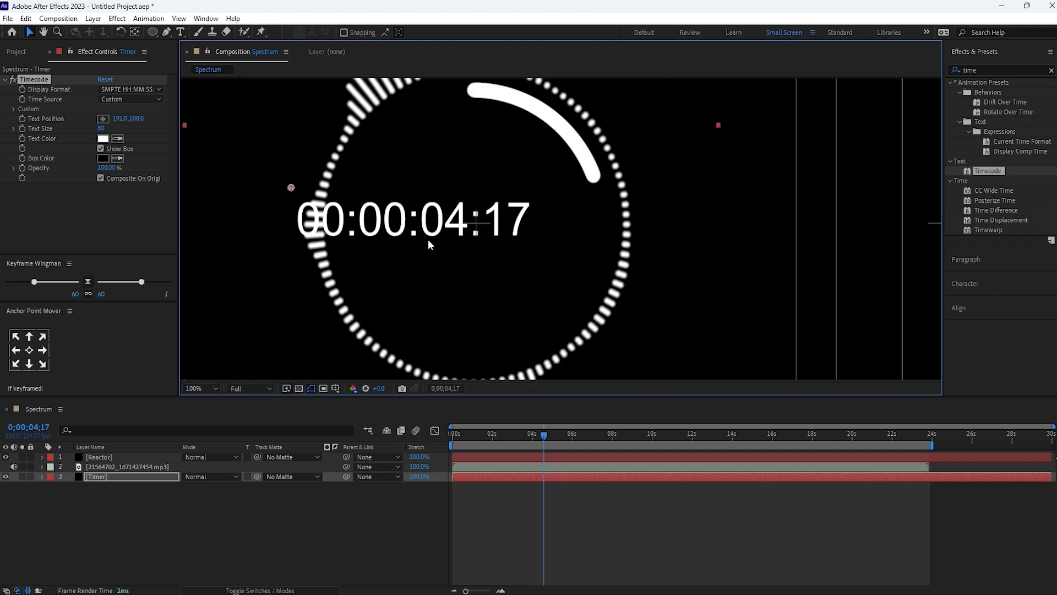
{"action": "scroll", "coordinate": [428, 239], "scroll_direction": "down", "scroll_amount": 1}
{"action": "left_click", "coordinate": [108, 477]}
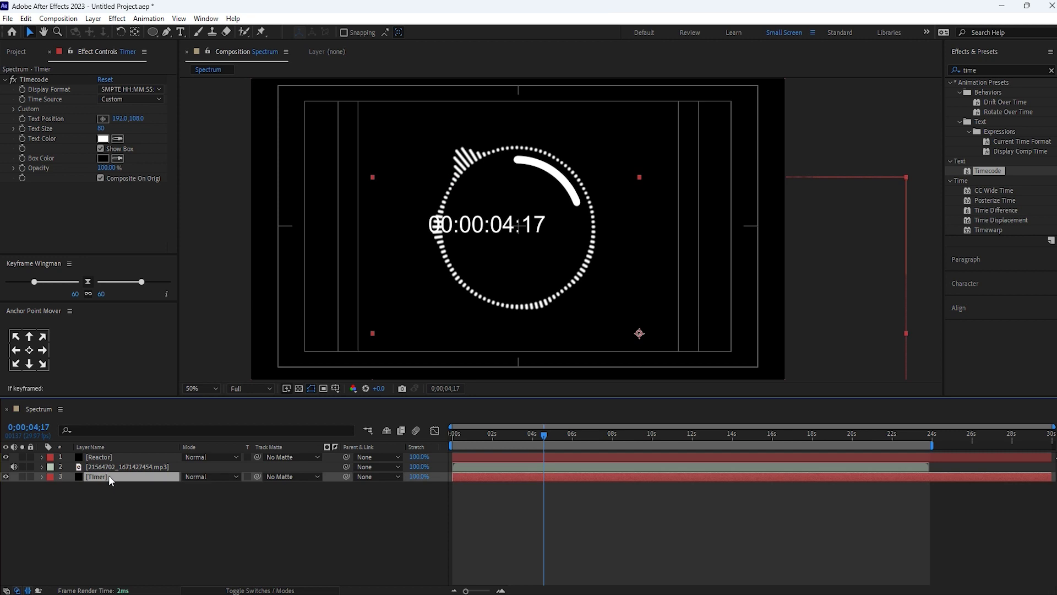
{"action": "right_click", "coordinate": [107, 475]}
{"action": "left_click", "coordinate": [138, 397]}
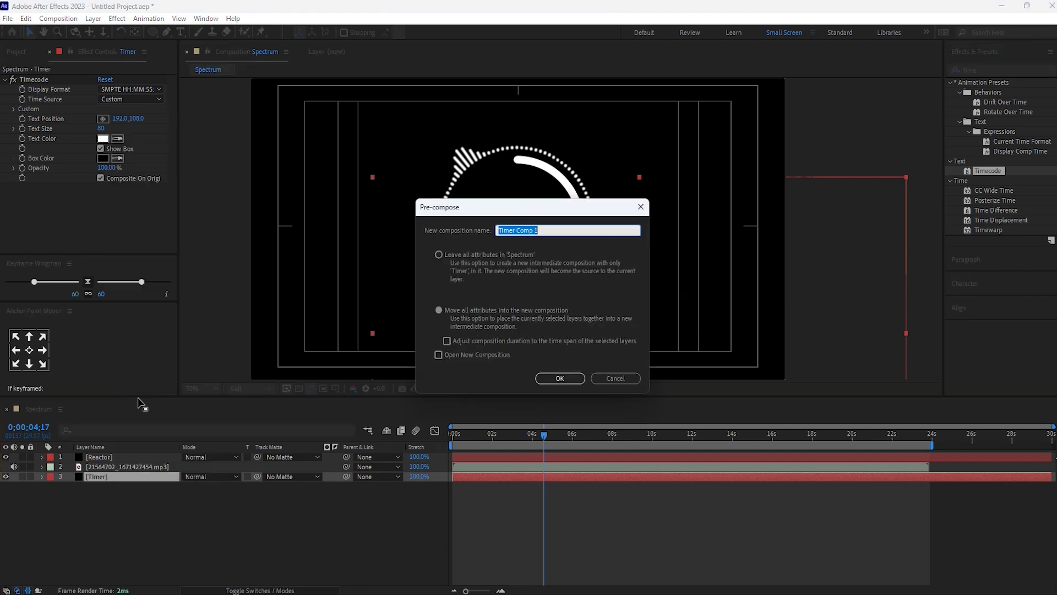
{"action": "type", "text": "Counter"}
{"action": "left_click", "coordinate": [560, 378]}
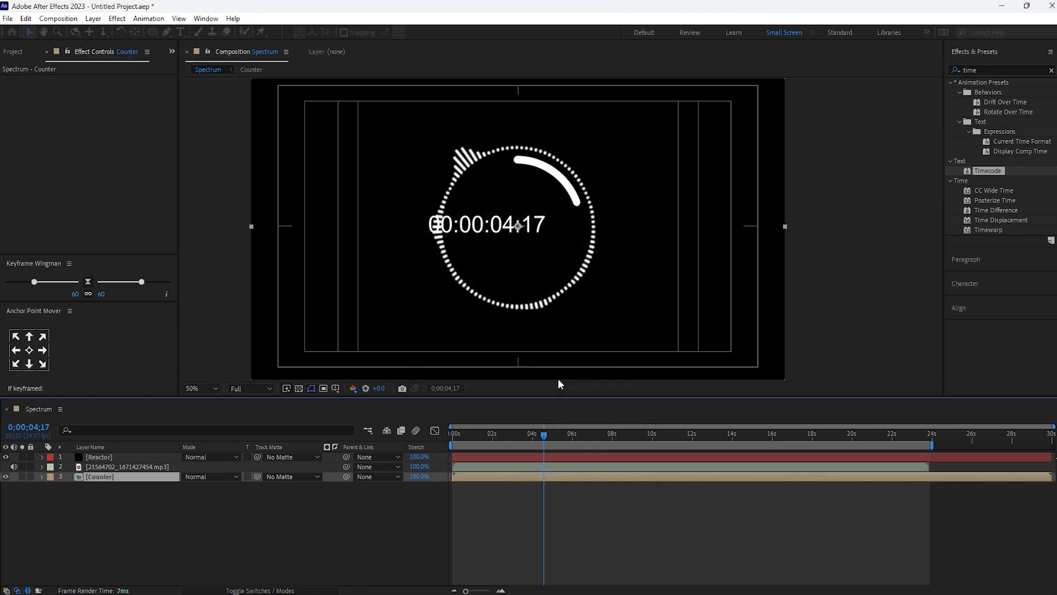
{"action": "key", "text": "period"}
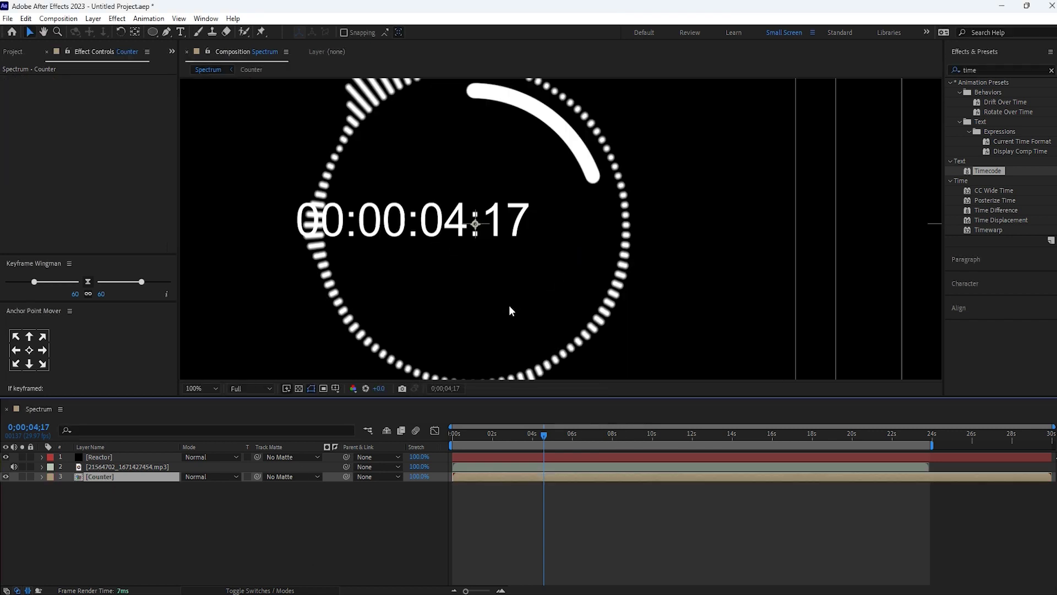
{"action": "left_click", "coordinate": [166, 32]}
Step: Draw a four-point mask around the 04:17 digits so 00:00: is hidden
{"action": "left_click", "coordinate": [418, 245]}
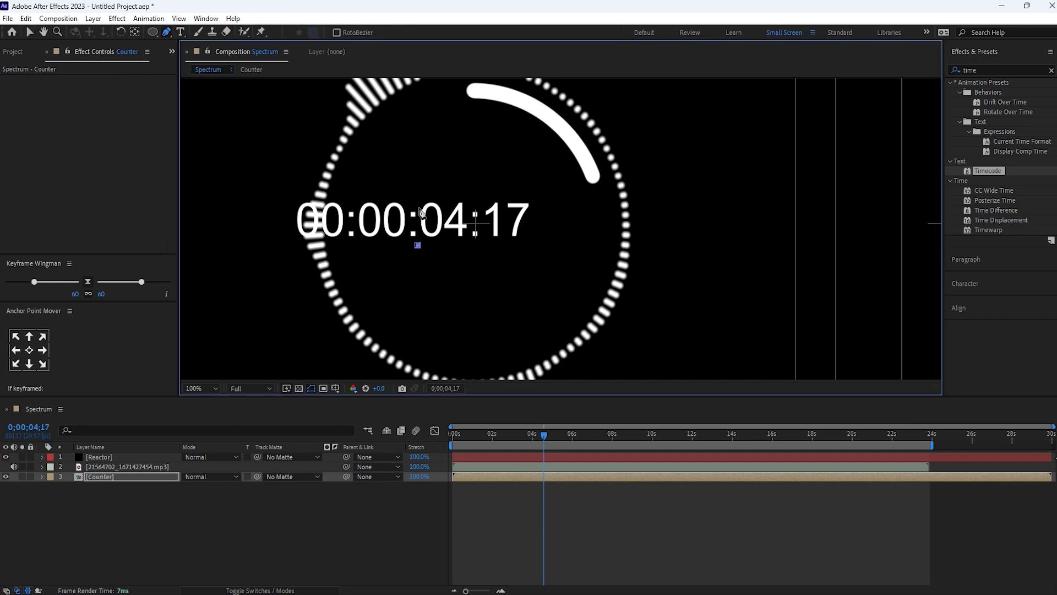
{"action": "left_click", "coordinate": [418, 185]}
{"action": "left_click", "coordinate": [556, 179]}
{"action": "left_click", "coordinate": [554, 255]}
{"action": "left_click", "coordinate": [418, 246]}
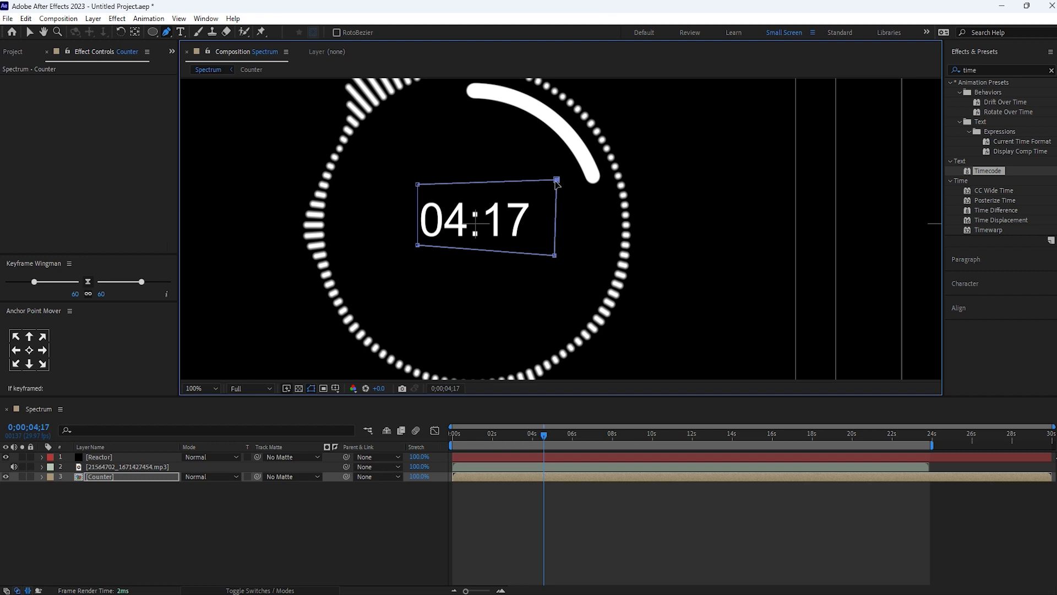
{"action": "left_click_drag", "start_coordinate": [557, 179], "coordinate": [546, 182]}
{"action": "left_click_drag", "start_coordinate": [555, 255], "coordinate": [546, 248]}
{"action": "left_click_drag", "start_coordinate": [418, 185], "coordinate": [413, 185]}
{"action": "left_click_drag", "start_coordinate": [418, 246], "coordinate": [416, 245]}
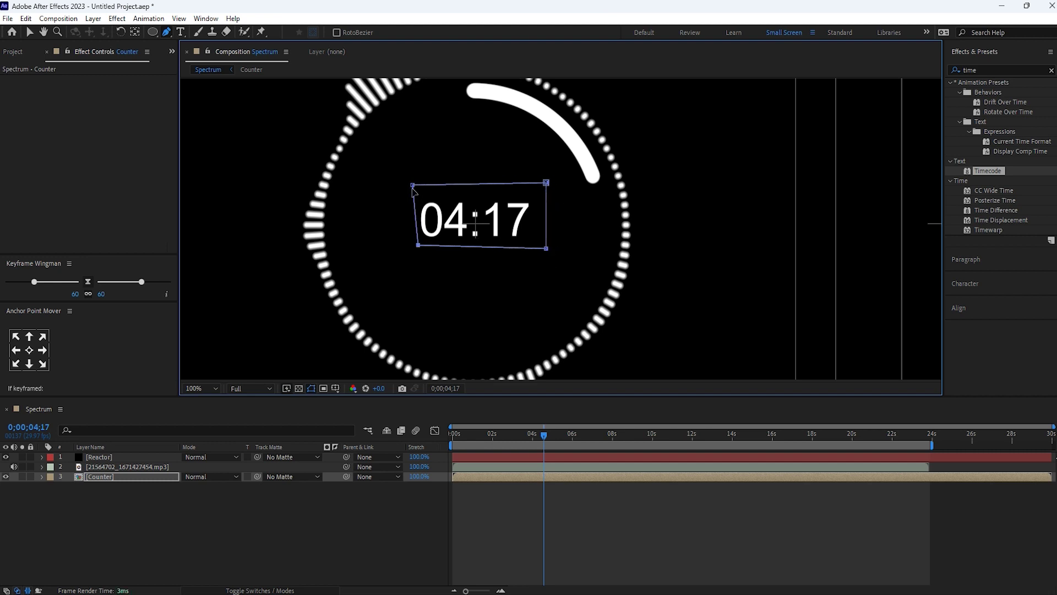
{"action": "left_click_drag", "start_coordinate": [413, 185], "coordinate": [416, 185]}
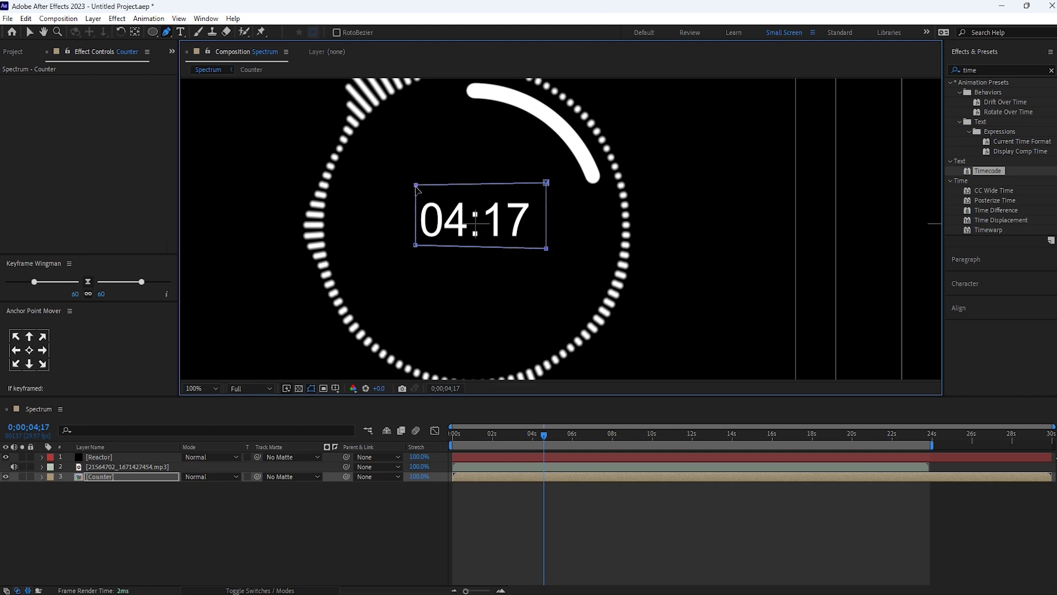
Step: Fit the composition in view and preview with audio from the start, stopping at 07:14
{"action": "left_click", "coordinate": [320, 535]}
{"action": "left_click_drag", "start_coordinate": [533, 434], "coordinate": [430, 517]}
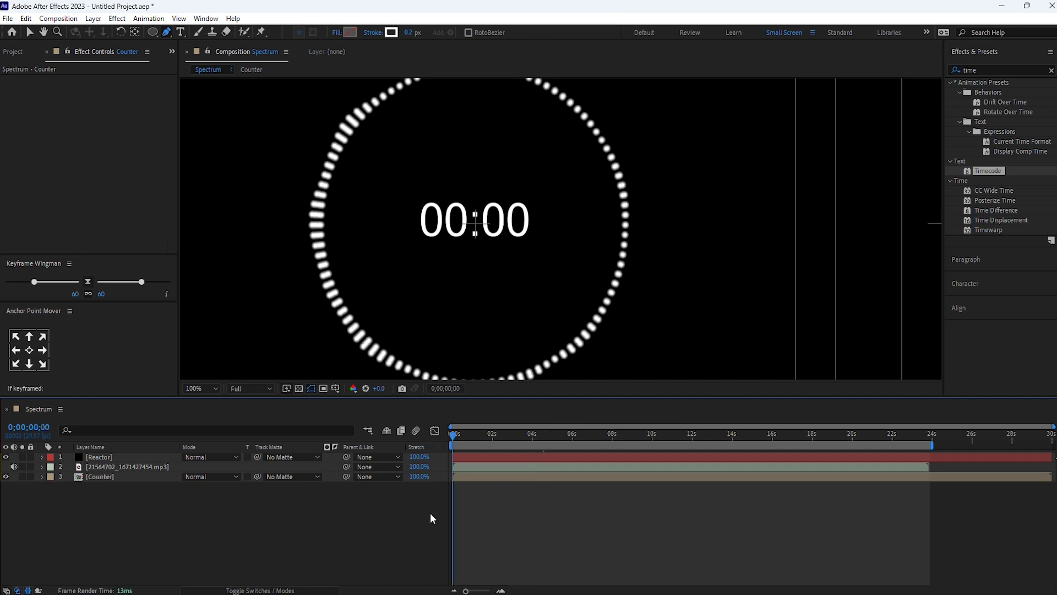
{"action": "left_click", "coordinate": [199, 388]}
{"action": "left_click", "coordinate": [213, 182]}
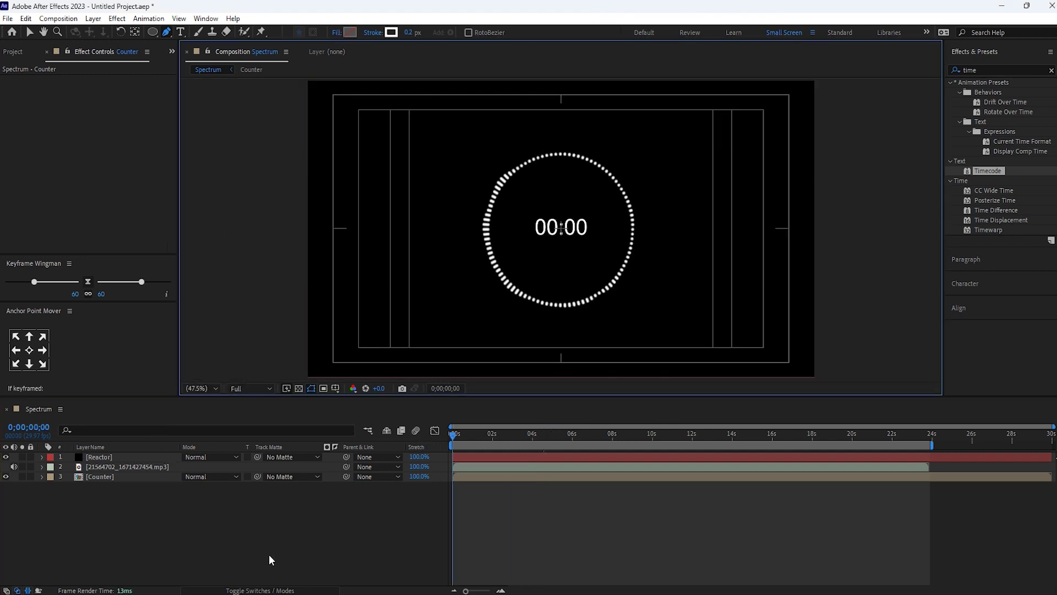
{"action": "key", "text": "space"}
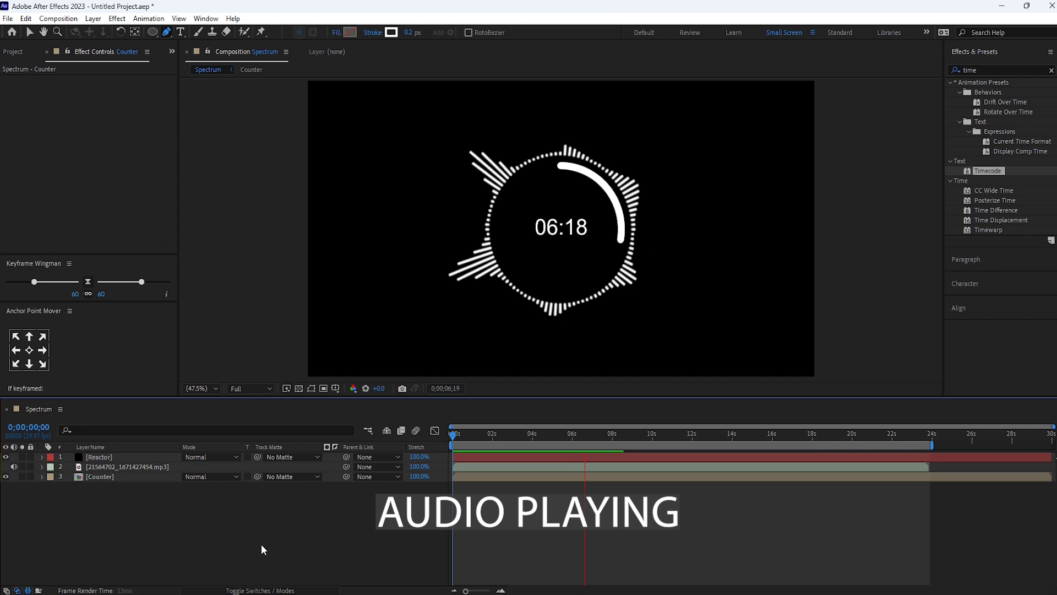
{"action": "key", "text": "space"}
{"action": "key", "text": "apostrophe"}
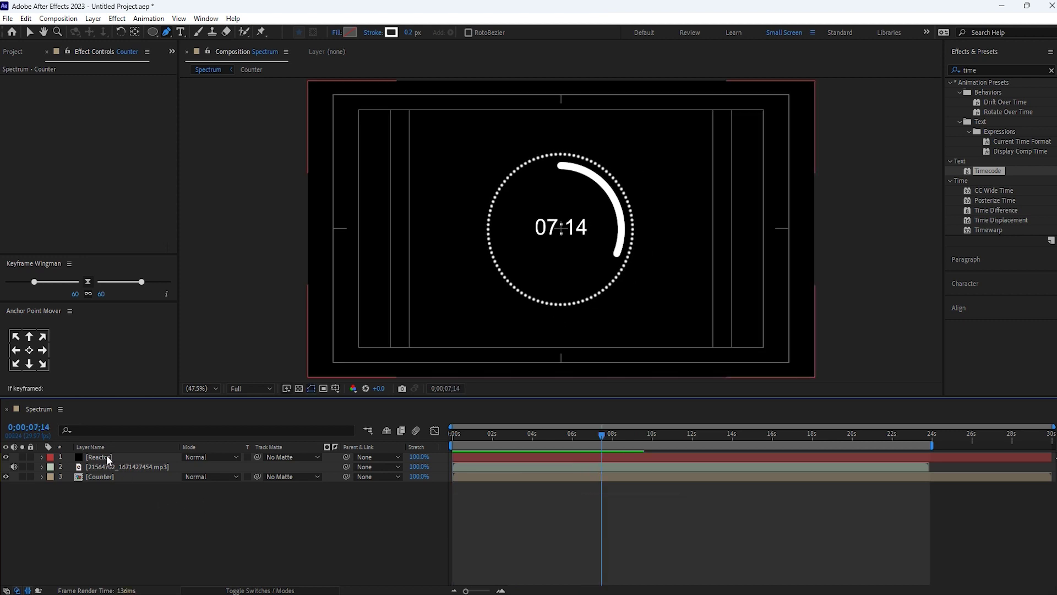
{"action": "left_click", "coordinate": [13, 51]}
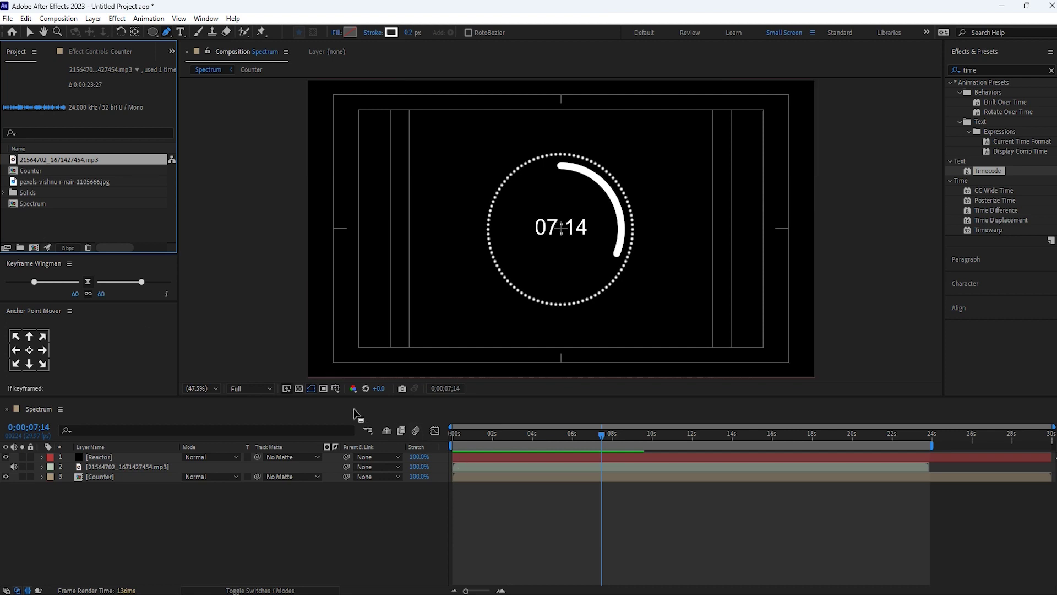
{"action": "left_click", "coordinate": [311, 390]}
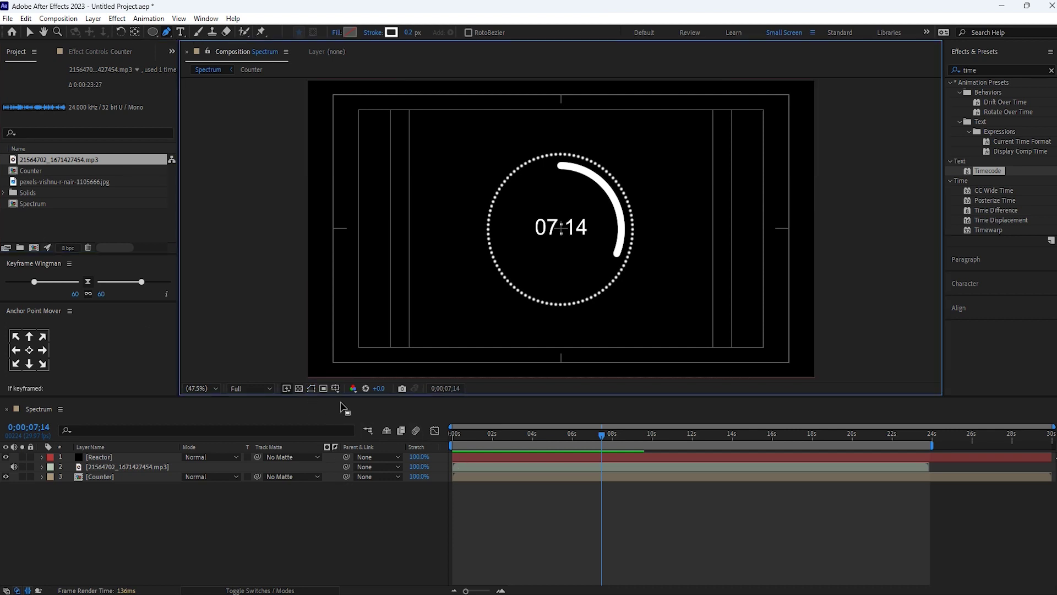
Step: Turn off the Title/Action Safe guides
{"action": "left_click", "coordinate": [336, 390]}
{"action": "left_click", "coordinate": [370, 402]}
{"action": "left_click", "coordinate": [304, 545]}
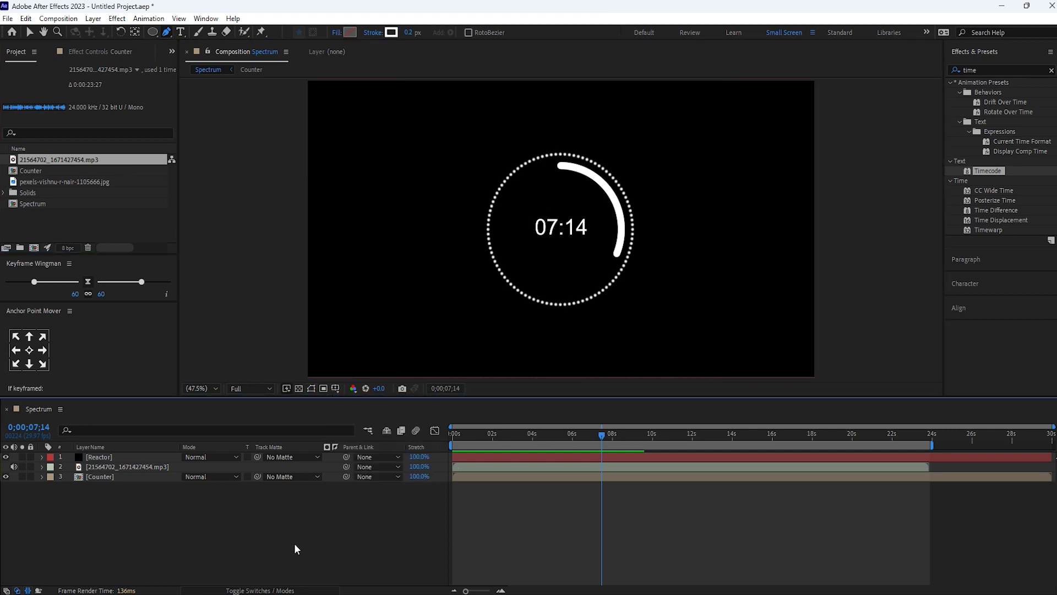
Step: Pre-compose the Reactor layer into a composition named Spectrum
{"action": "left_click", "coordinate": [97, 457]}
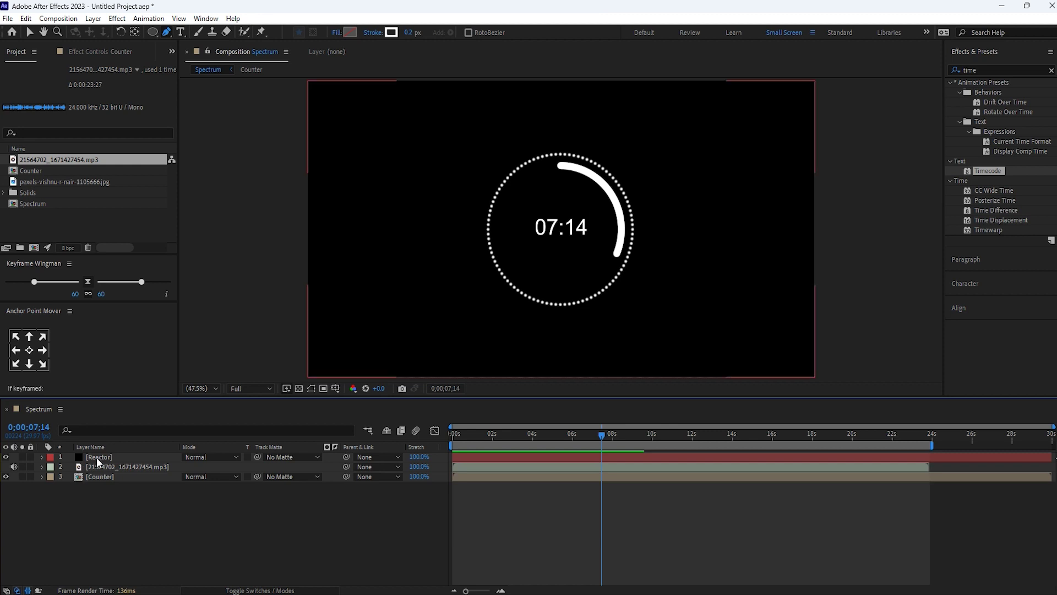
{"action": "right_click", "coordinate": [97, 458]}
{"action": "left_click", "coordinate": [131, 380]}
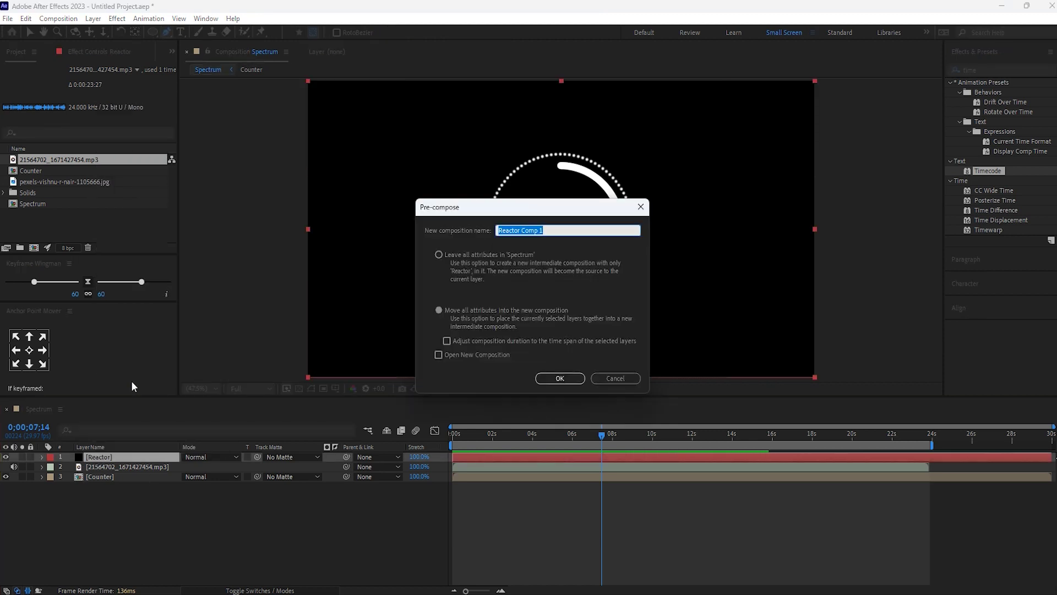
{"action": "type", "text": "Spectrum"}
{"action": "key", "text": "Return"}
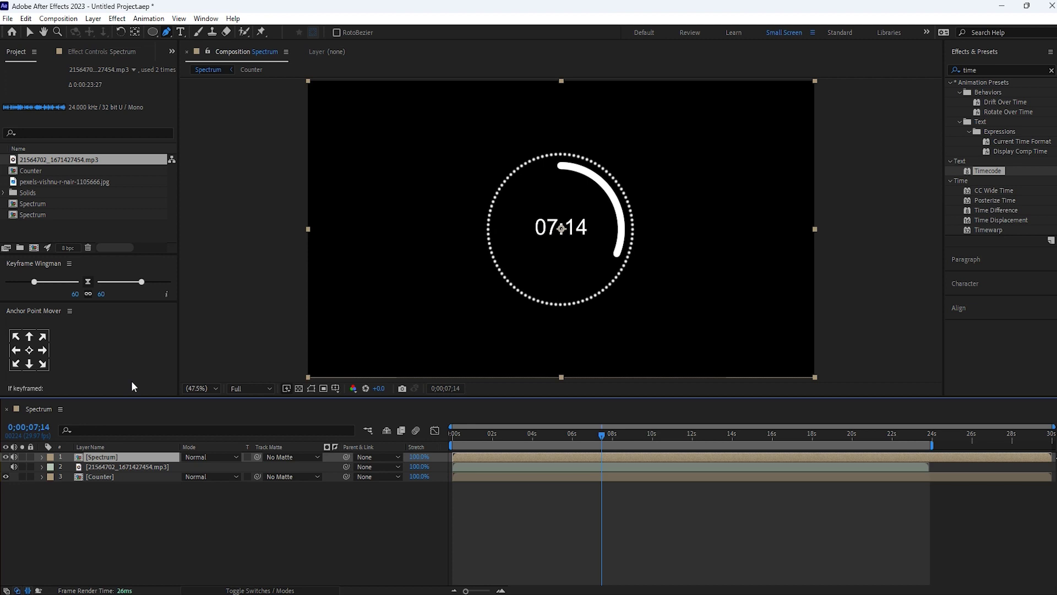
Step: Search effects for '4-' and apply 4-Color Gradient to the Spectrum layer
{"action": "double_click", "coordinate": [994, 69]}
{"action": "type", "text": "4"}
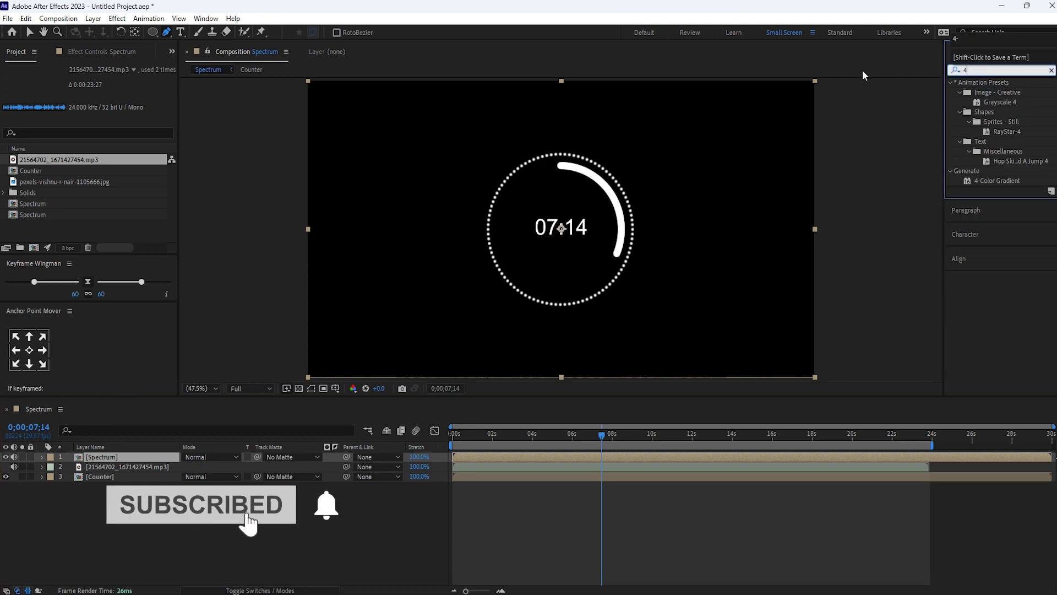
{"action": "type", "text": "-"}
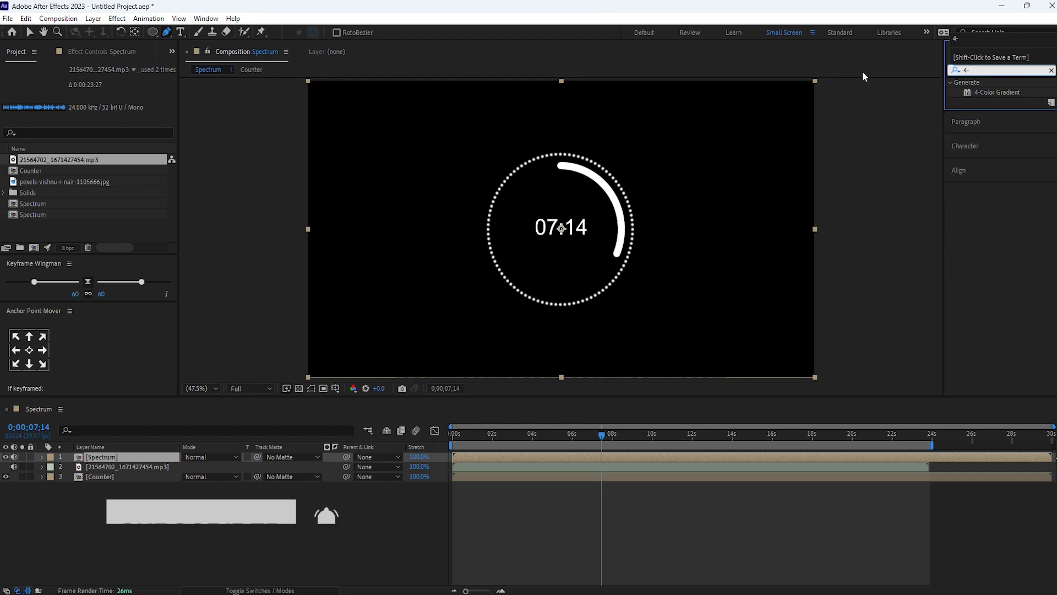
{"action": "double_click", "coordinate": [990, 91]}
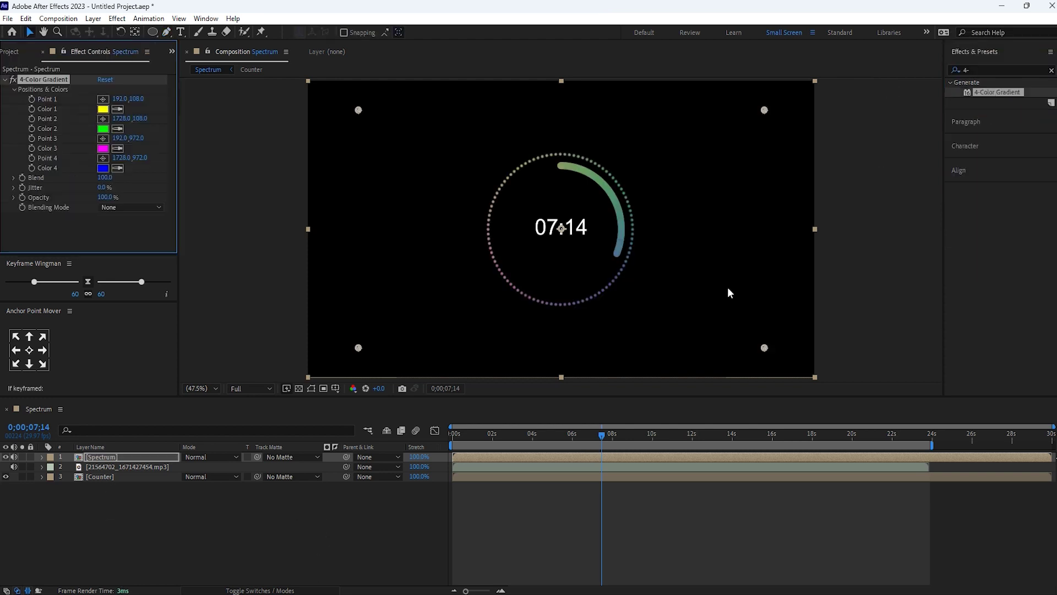
Step: Set gradient Color 1 to pink and Color 2 to blue-violet
{"action": "left_click", "coordinate": [103, 109]}
{"action": "left_click", "coordinate": [554, 237]}
{"action": "left_click", "coordinate": [530, 236]}
{"action": "left_click", "coordinate": [530, 240]}
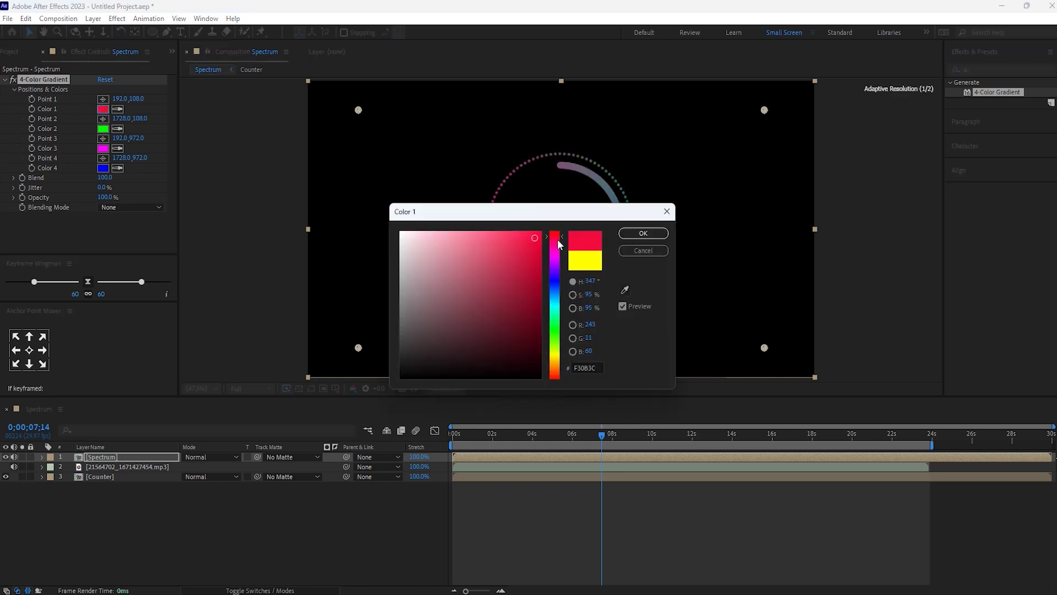
{"action": "left_click", "coordinate": [644, 233]}
{"action": "left_click", "coordinate": [103, 129]}
{"action": "left_click", "coordinate": [555, 275]}
{"action": "left_click", "coordinate": [532, 242]}
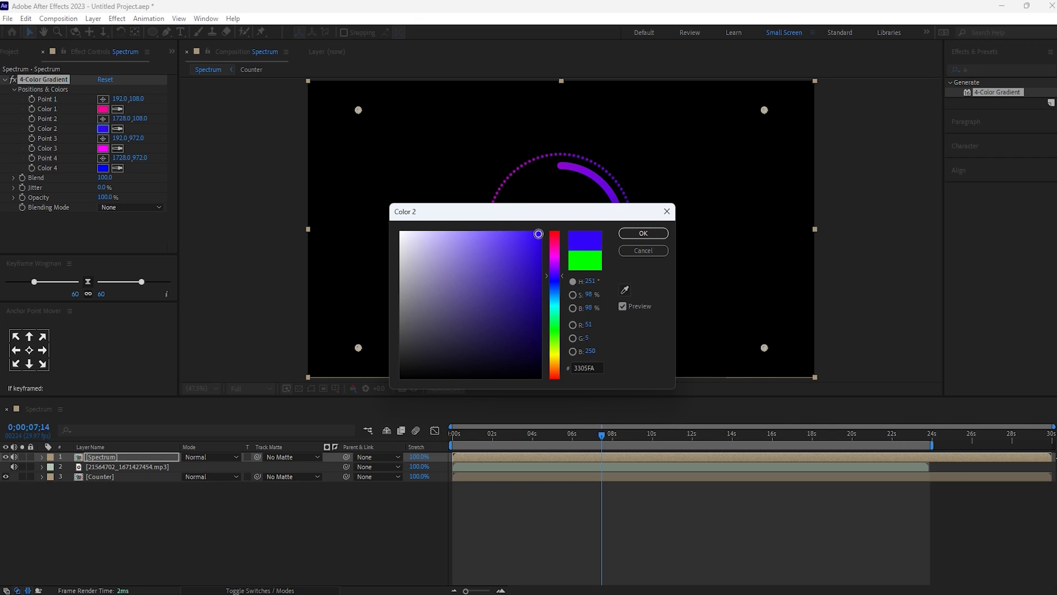
{"action": "left_click", "coordinate": [643, 233]}
Step: Set Color 3 to dark violet and Color 4 to orange E67108
{"action": "left_click", "coordinate": [103, 149]}
{"action": "left_click", "coordinate": [555, 275]}
{"action": "left_click", "coordinate": [515, 302]}
{"action": "left_click", "coordinate": [643, 233]}
{"action": "left_click", "coordinate": [103, 168]}
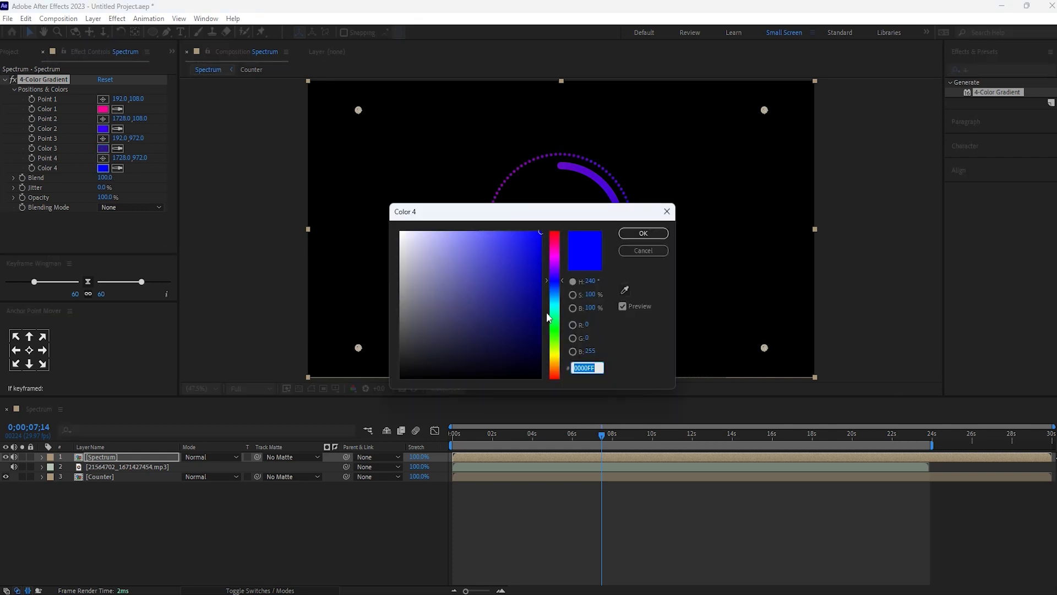
{"action": "left_click", "coordinate": [554, 367]}
{"action": "left_click", "coordinate": [530, 241]}
{"action": "left_click", "coordinate": [535, 245]}
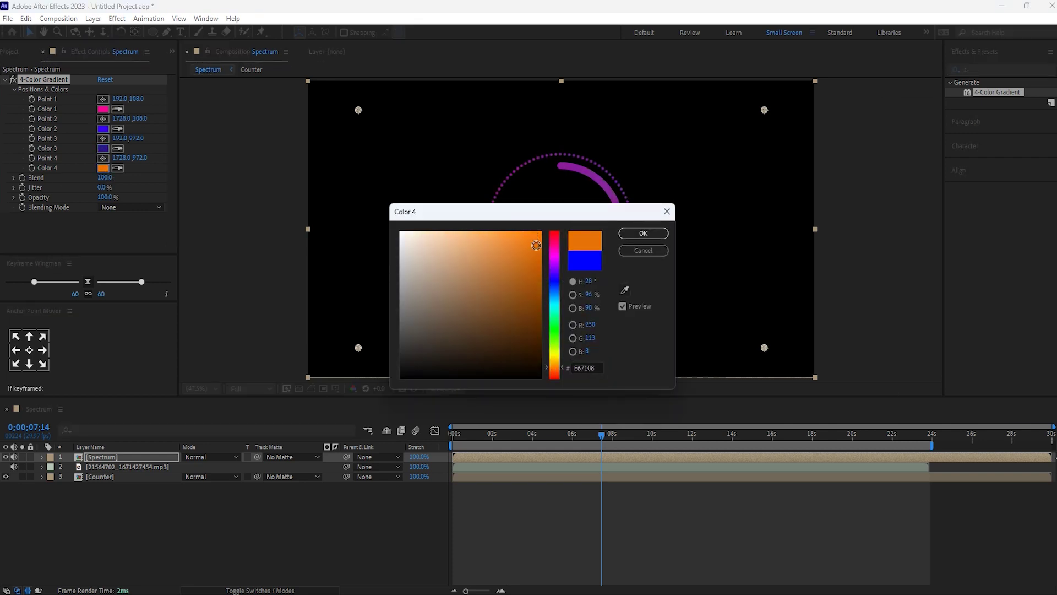
{"action": "left_click", "coordinate": [643, 233]}
{"action": "left_click", "coordinate": [577, 507]}
{"action": "left_click_drag", "start_coordinate": [544, 437], "coordinate": [460, 428]}
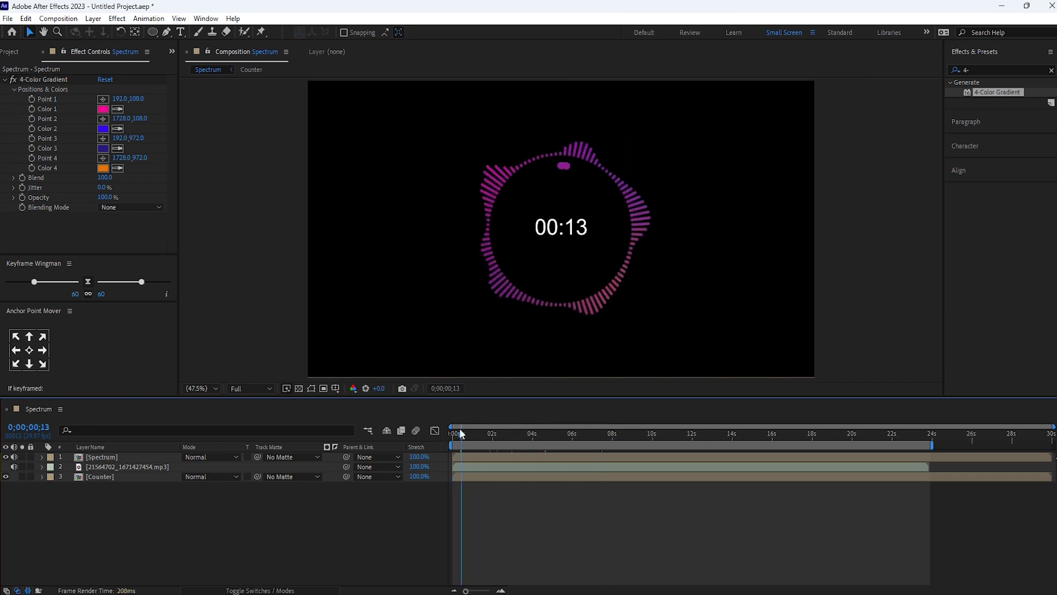
{"action": "left_click", "coordinate": [54, 80]}
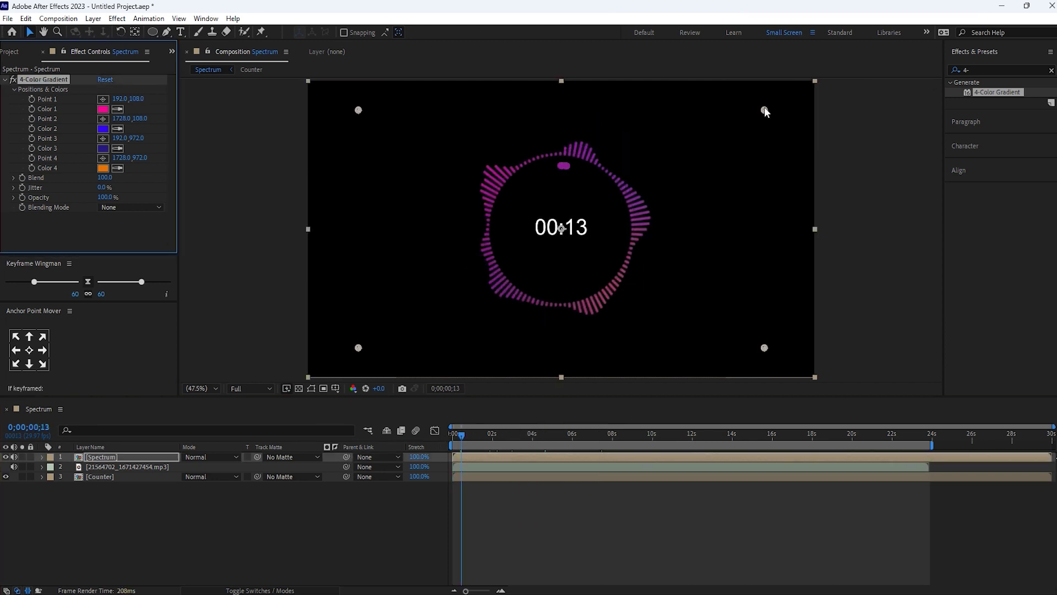
Step: Move gradient Points 2, 1 and 4 to the top centre, mid-left and mid-right
{"action": "left_click_drag", "start_coordinate": [764, 110], "coordinate": [564, 110]}
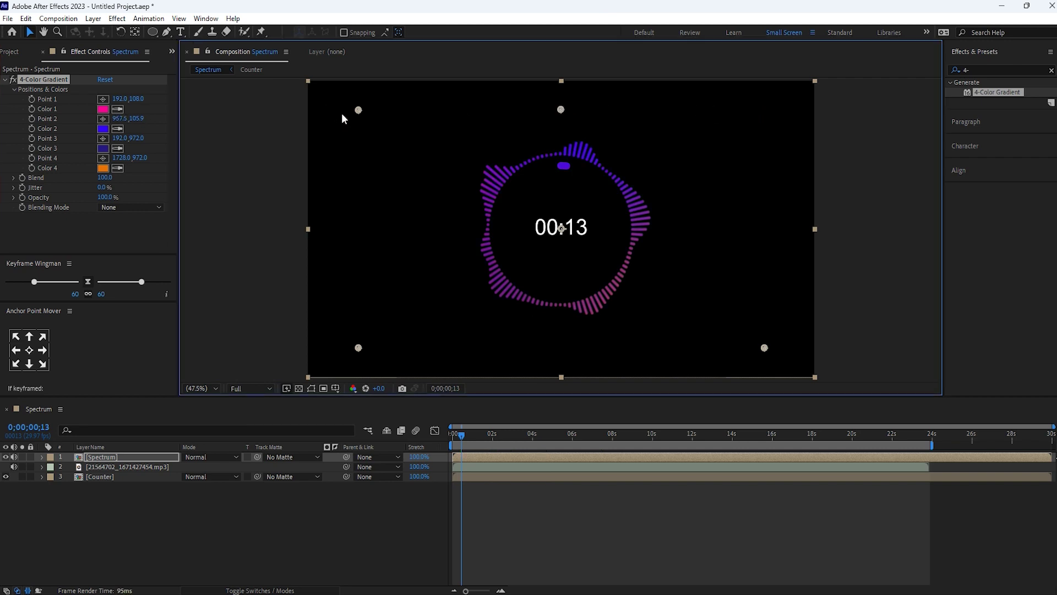
{"action": "left_click_drag", "start_coordinate": [362, 110], "coordinate": [429, 225]}
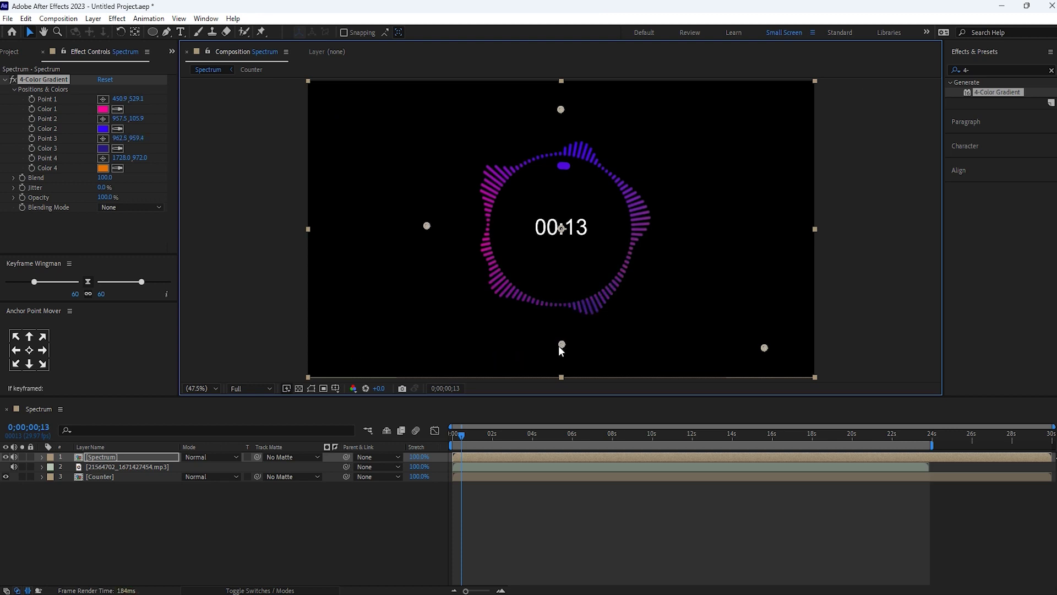
{"action": "left_click_drag", "start_coordinate": [765, 347], "coordinate": [693, 226]}
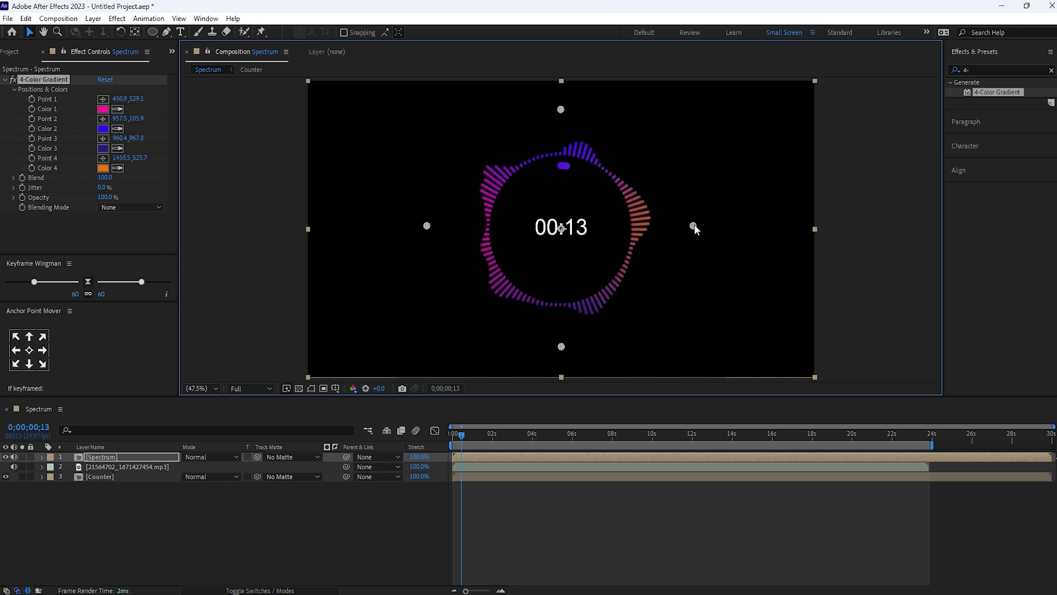
{"action": "left_click_drag", "start_coordinate": [695, 225], "coordinate": [693, 225]}
Step: Preview the gradient-tinted ring with audio up to 06:17
{"action": "left_click", "coordinate": [520, 521]}
{"action": "left_click", "coordinate": [457, 433]}
{"action": "key", "text": "space"}
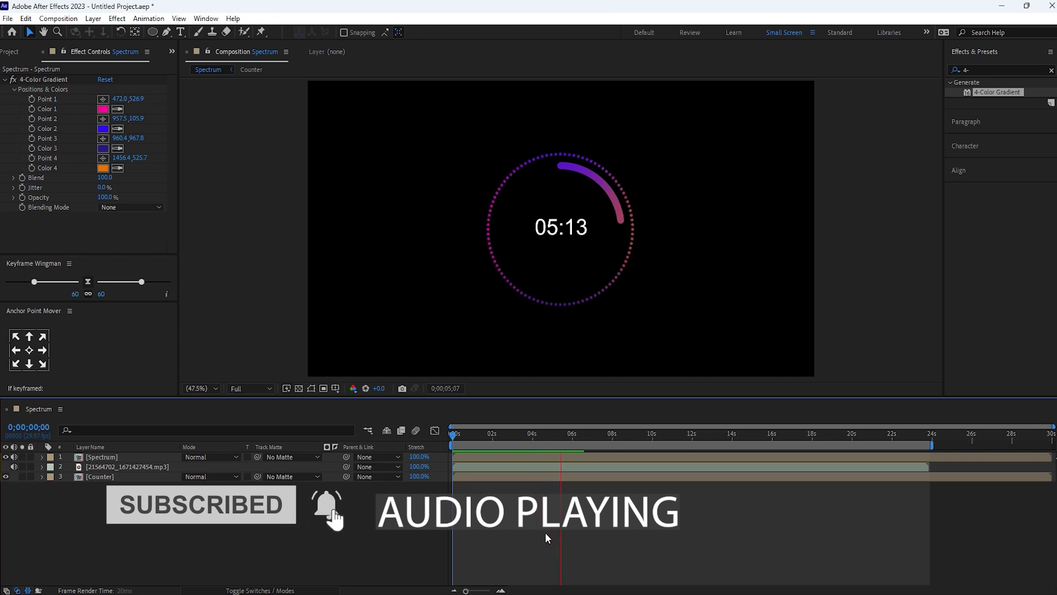
{"action": "key", "text": "space"}
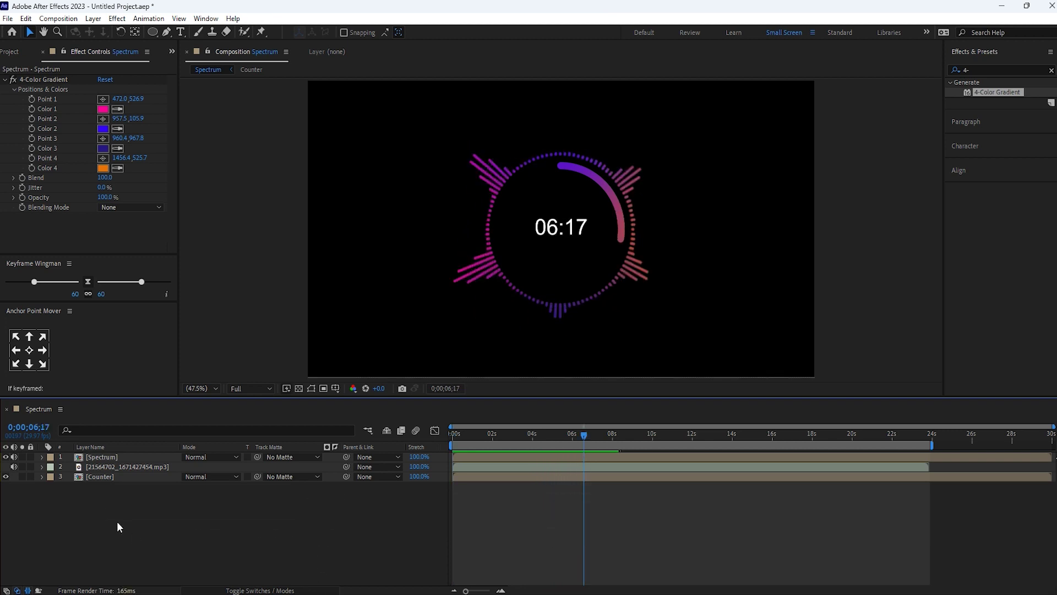
Step: Add the pexels concert photo as a layer below Counter
{"action": "left_click", "coordinate": [9, 51]}
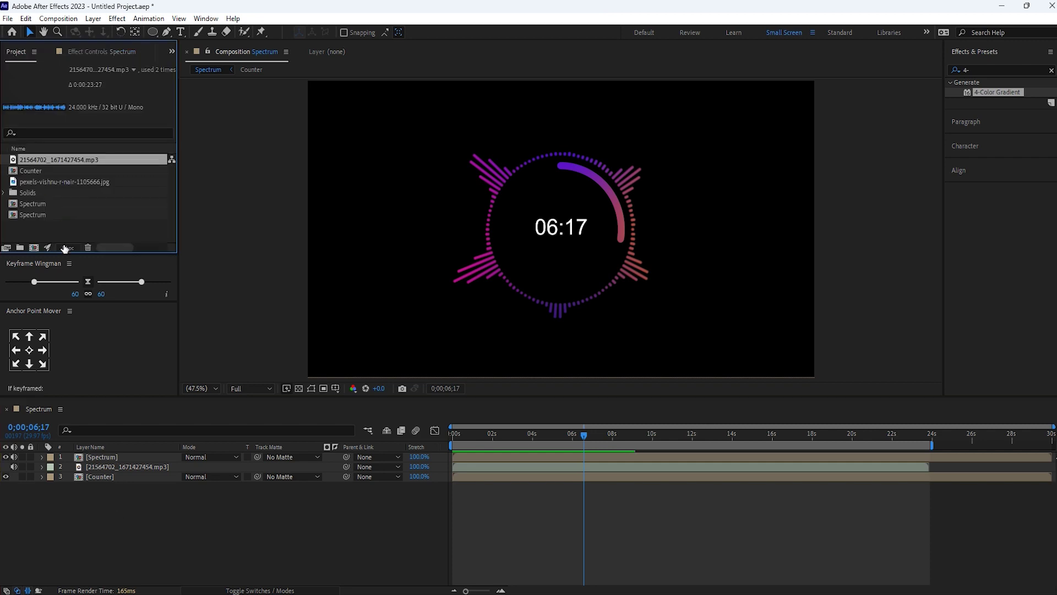
{"action": "left_click", "coordinate": [71, 230]}
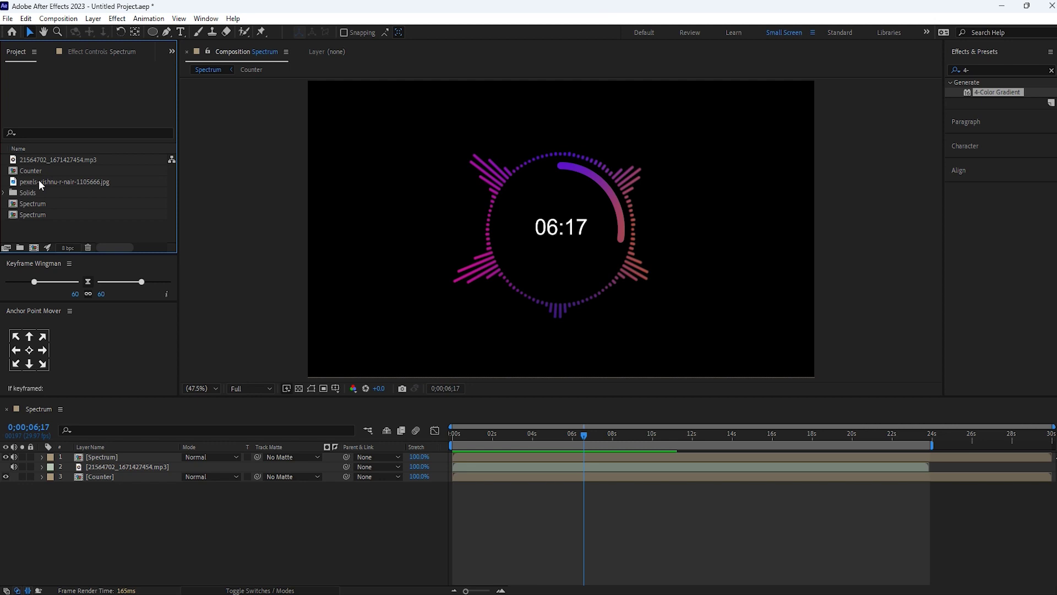
{"action": "left_click_drag", "start_coordinate": [39, 182], "coordinate": [90, 512]}
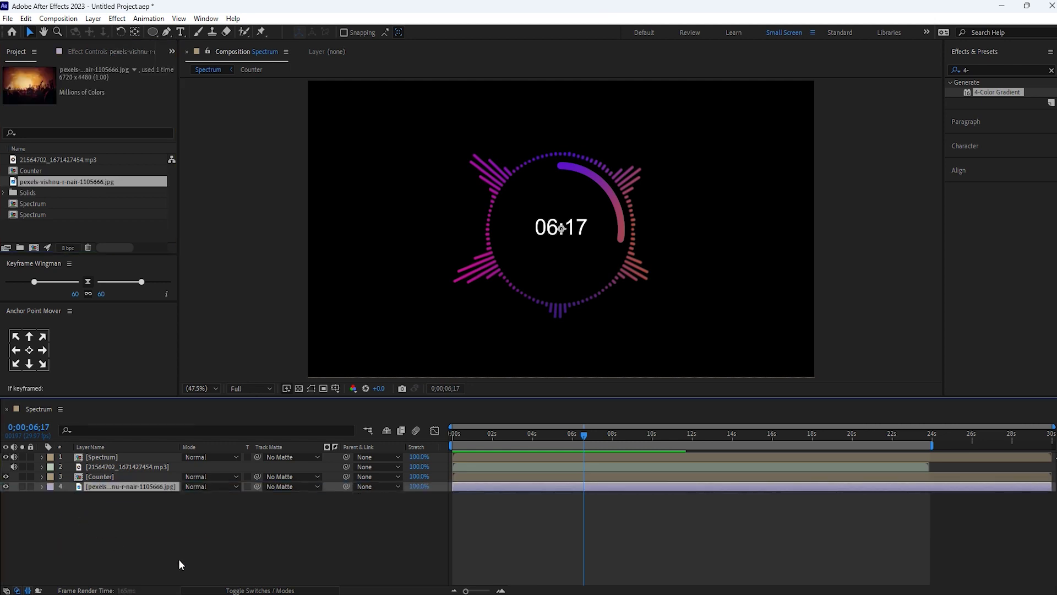
{"action": "left_click", "coordinate": [142, 514]}
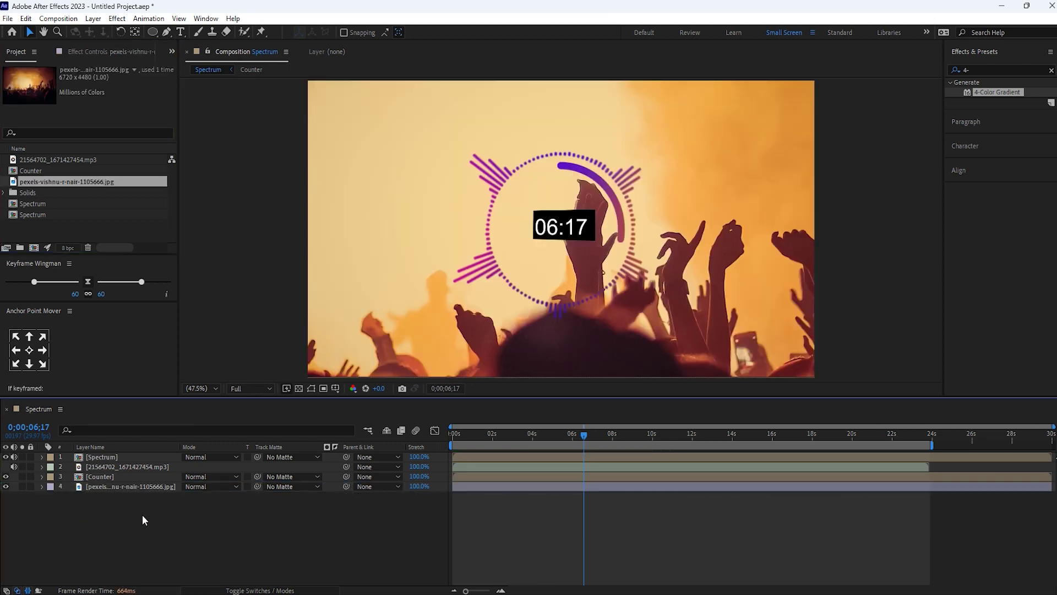
Step: Set the Counter layer's blending mode to Screen
{"action": "left_click", "coordinate": [117, 488]}
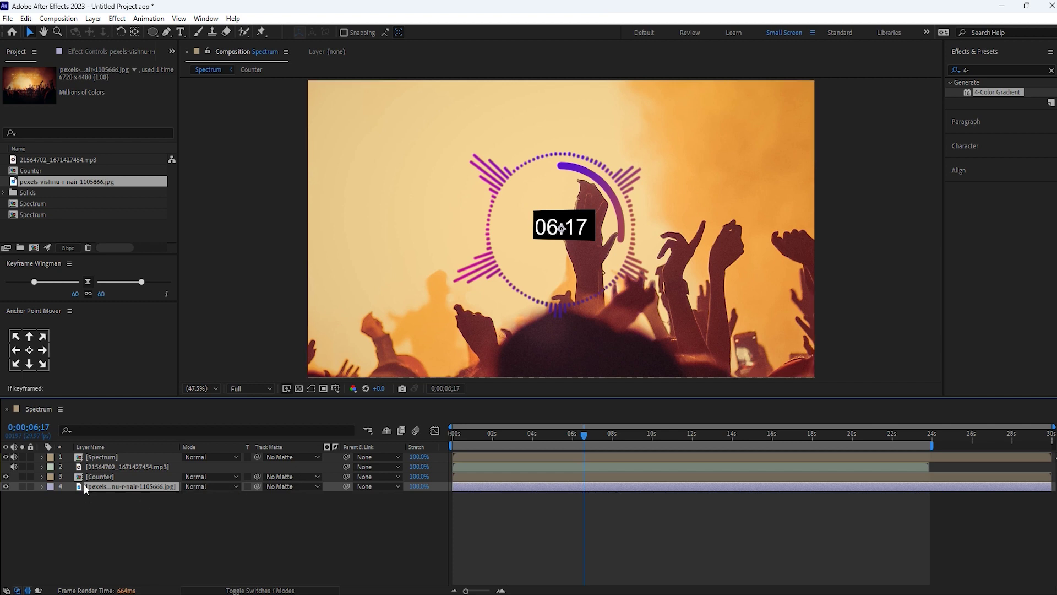
{"action": "left_click", "coordinate": [102, 477]}
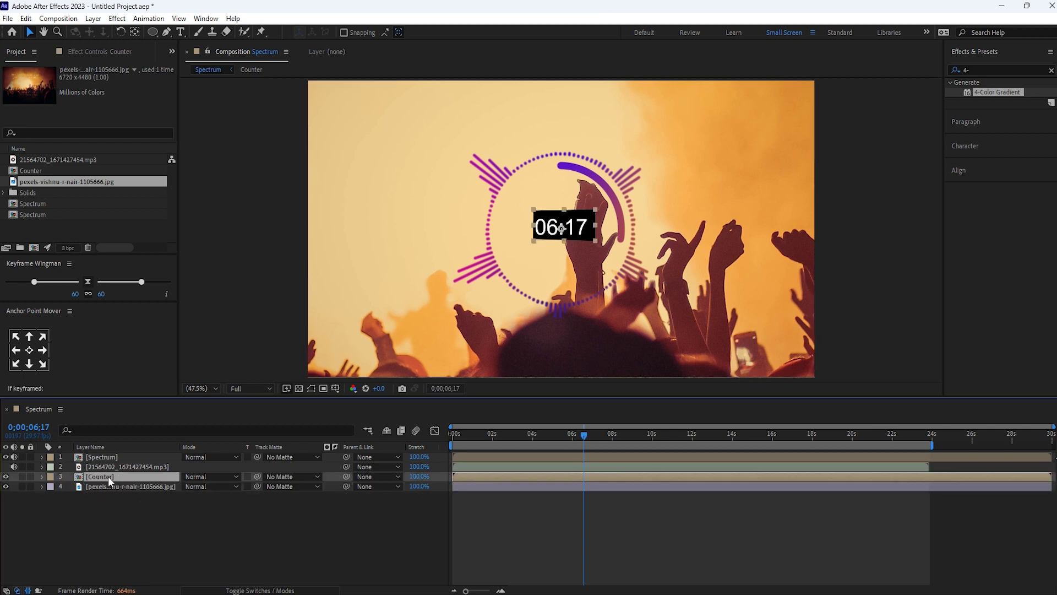
{"action": "left_click", "coordinate": [202, 477]}
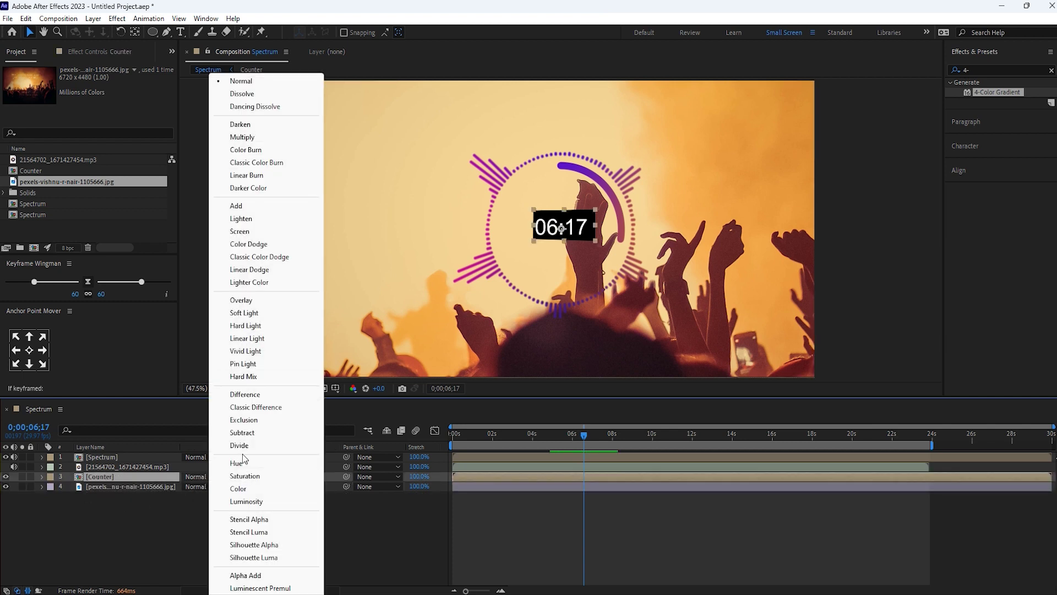
{"action": "left_click", "coordinate": [240, 232]}
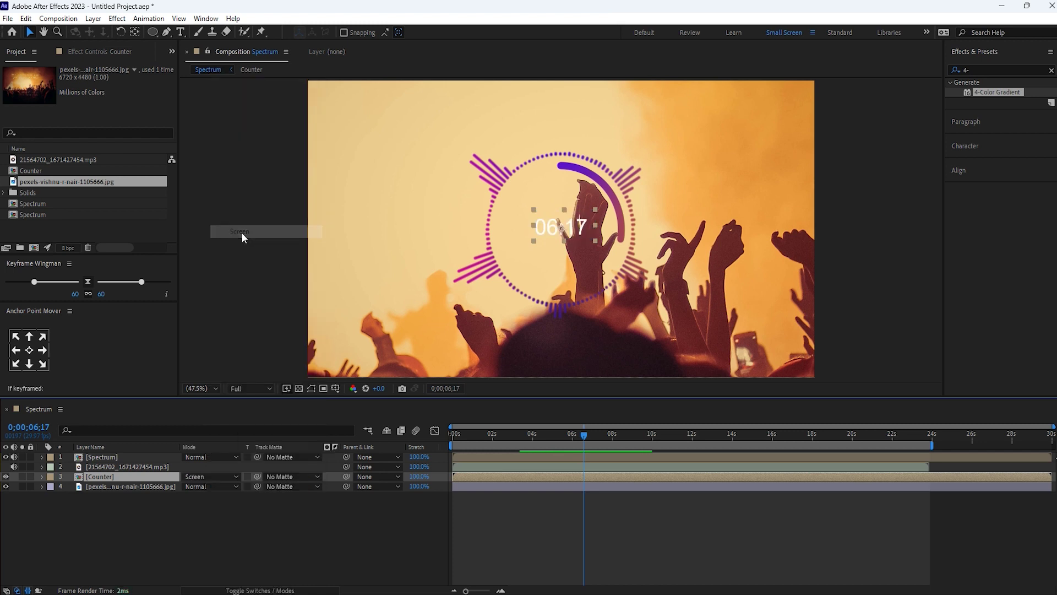
{"action": "left_click", "coordinate": [256, 533]}
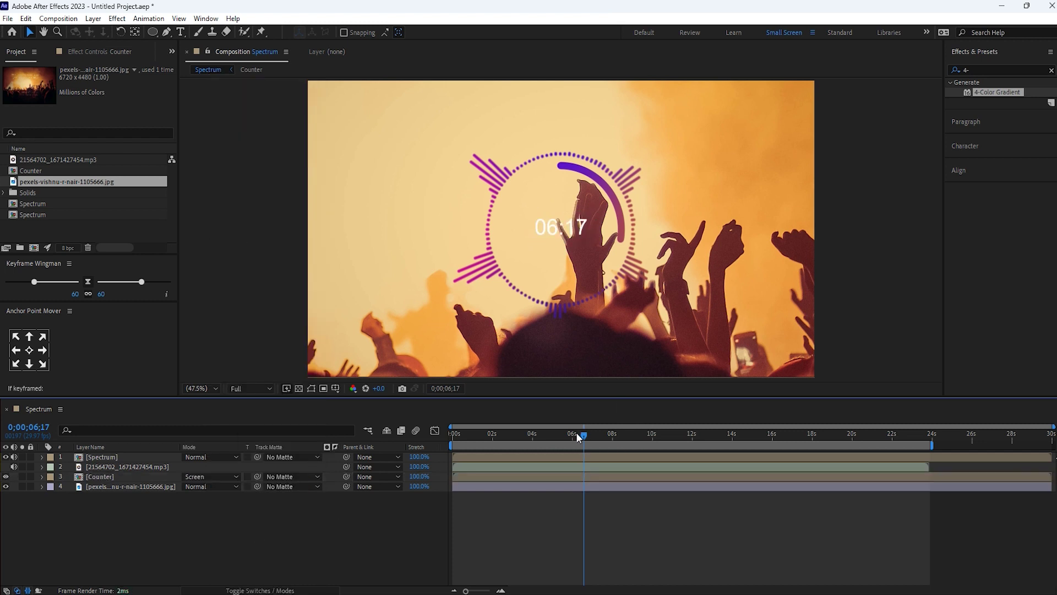
Step: Preview from the start and shrink the concert photo's Scale to 45%
{"action": "left_click_drag", "start_coordinate": [576, 431], "coordinate": [402, 464]}
{"action": "key", "text": "space"}
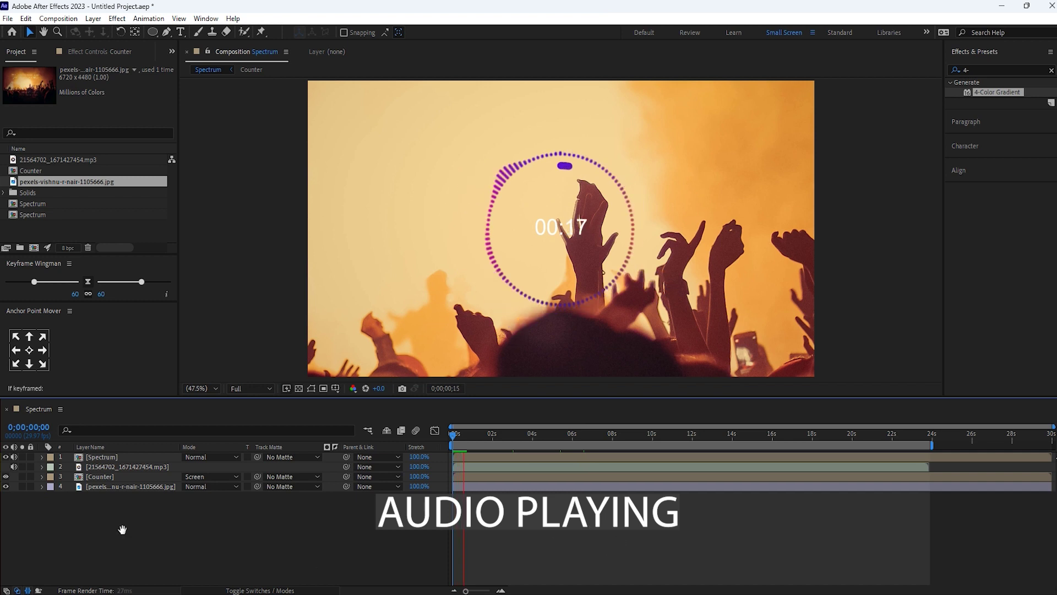
{"action": "left_click", "coordinate": [116, 486]}
{"action": "key", "text": "s"}
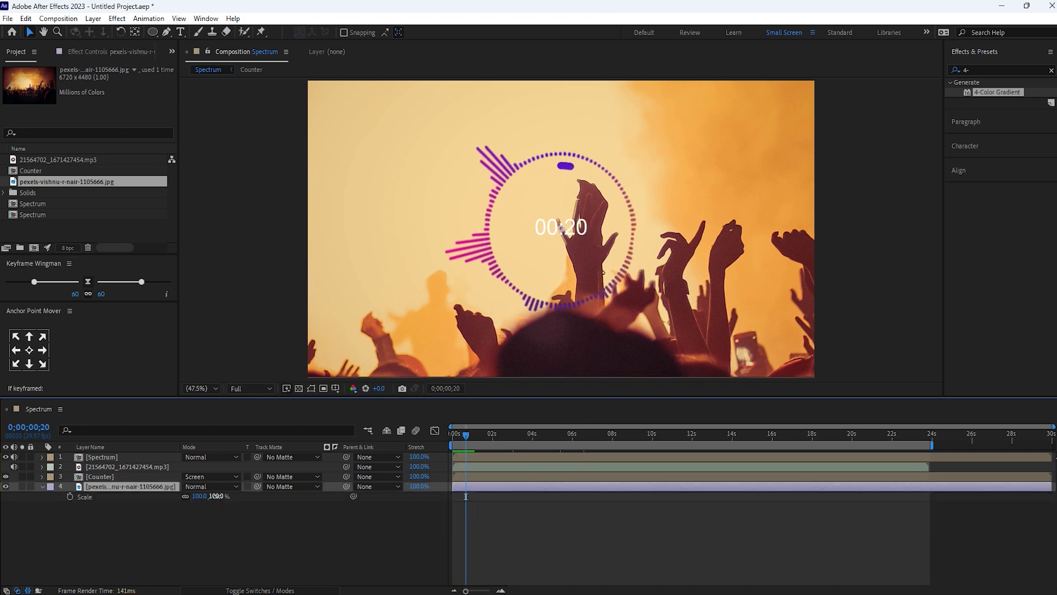
{"action": "left_click_drag", "start_coordinate": [216, 496], "coordinate": [141, 497]}
{"action": "left_click", "coordinate": [141, 486]}
{"action": "key", "text": "s"}
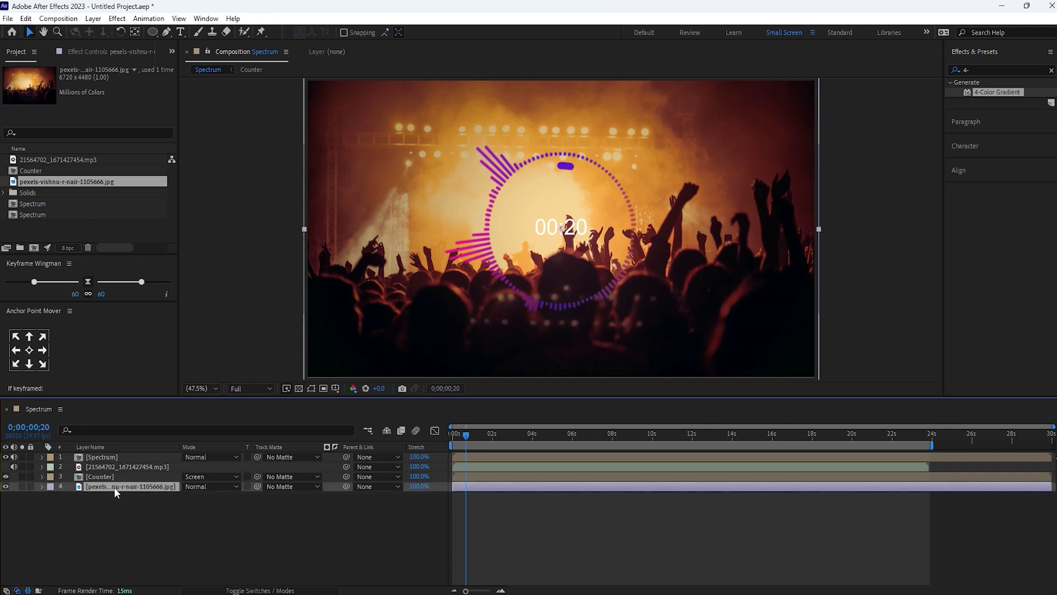
{"action": "left_click", "coordinate": [180, 525]}
Step: Dim the concert photo to 80% opacity
{"action": "left_click", "coordinate": [145, 486]}
{"action": "key", "text": "t"}
{"action": "key", "text": "Return"}
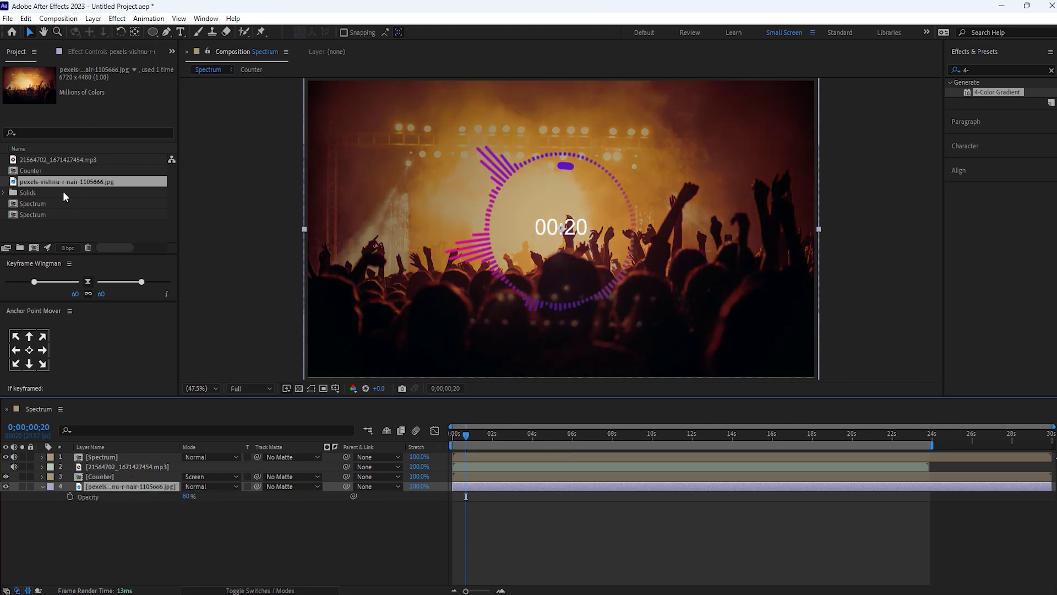
Step: Drag the Counter and Spectrum layers together up and to the left
{"action": "left_click", "coordinate": [95, 477]}
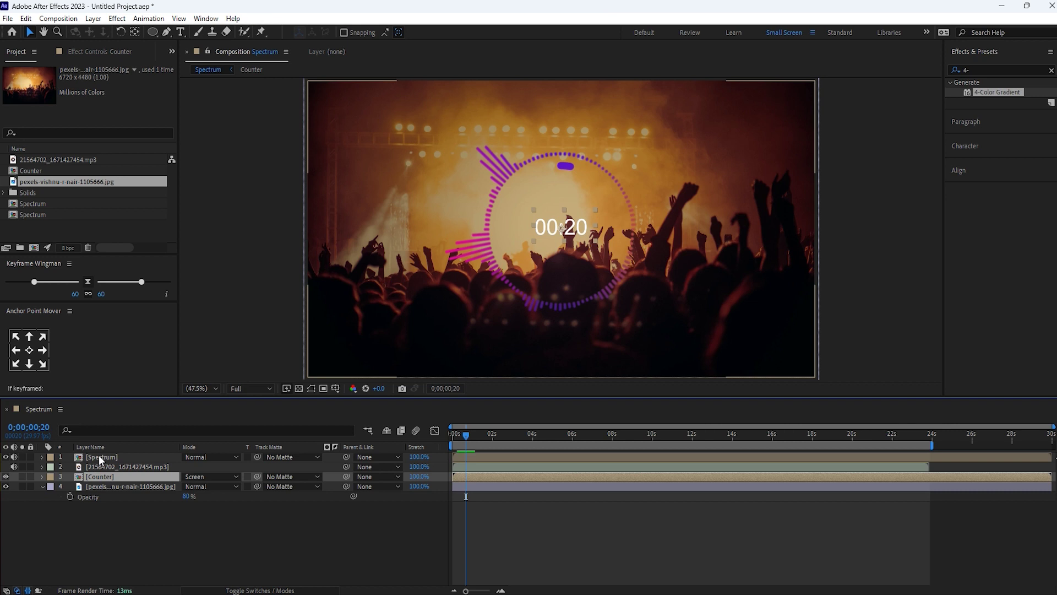
{"action": "left_click", "coordinate": [98, 455], "text": "ctrl"}
{"action": "left_click_drag", "start_coordinate": [598, 273], "coordinate": [469, 236]}
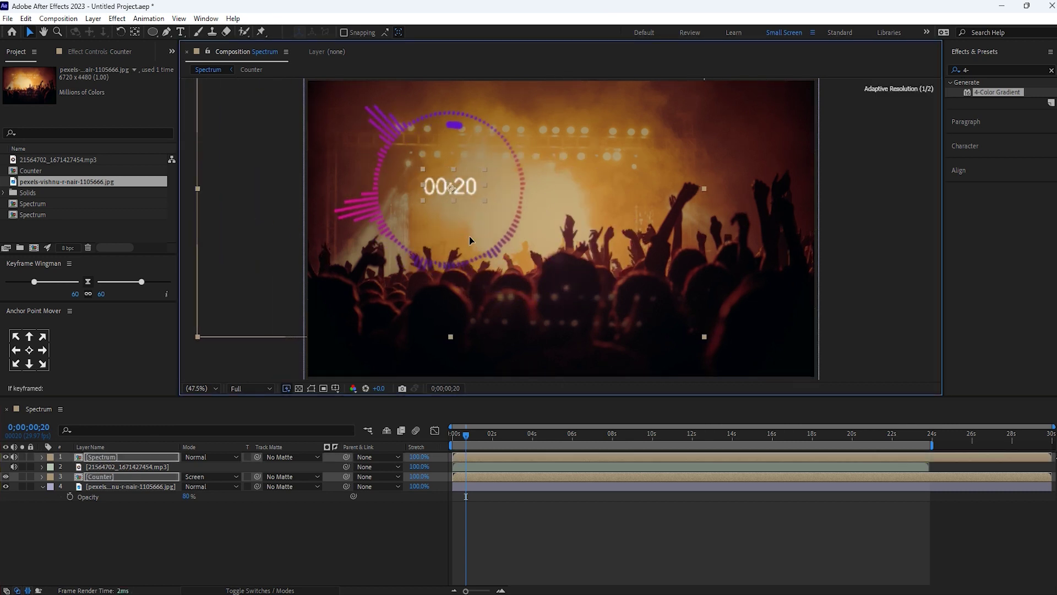
{"action": "left_click", "coordinate": [501, 495]}
Step: Preview the result and return to frame 0;00;06;17
{"action": "mouse_move", "coordinate": [468, 434]}
{"action": "left_mouse_down"}
{"action": "mouse_move", "coordinate": [454, 434]}
{"action": "mouse_move", "coordinate": [521, 439]}
{"action": "mouse_move", "coordinate": [467, 438]}
{"action": "left_mouse_up"}
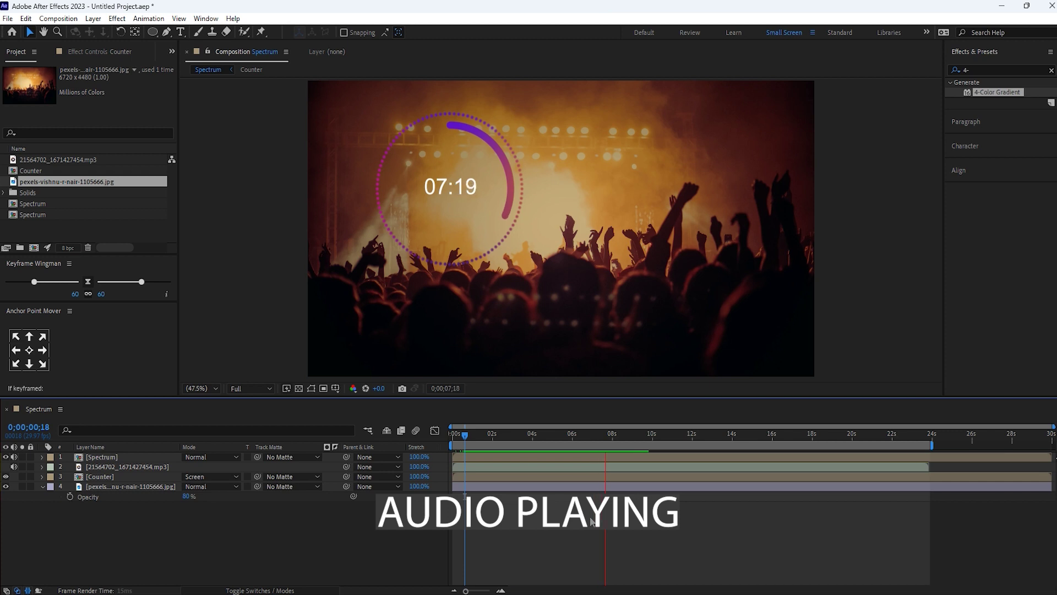
{"action": "key", "text": "space"}
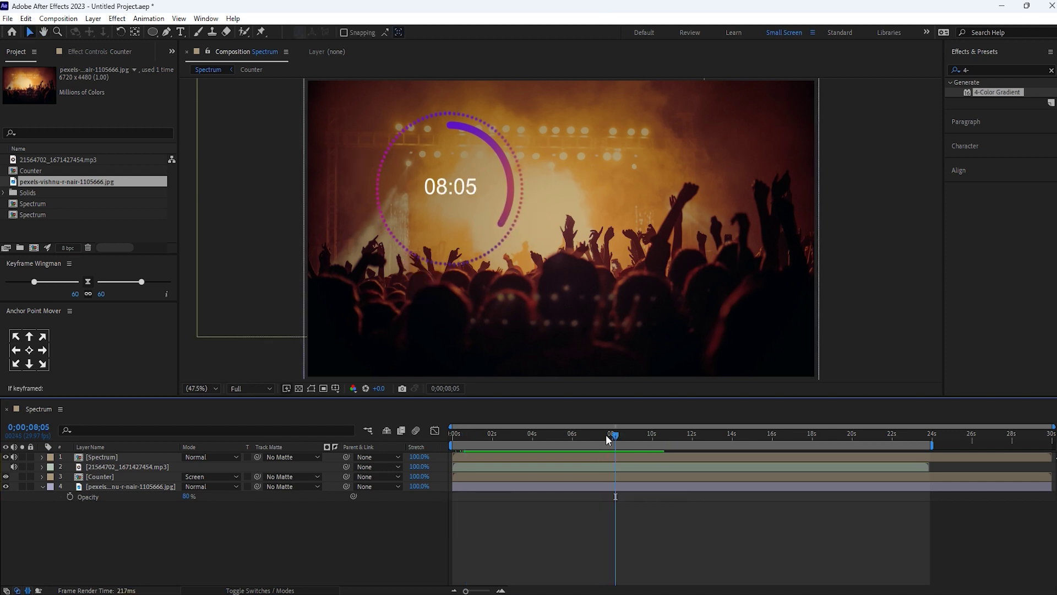
{"action": "left_click_drag", "start_coordinate": [606, 434], "coordinate": [585, 435]}
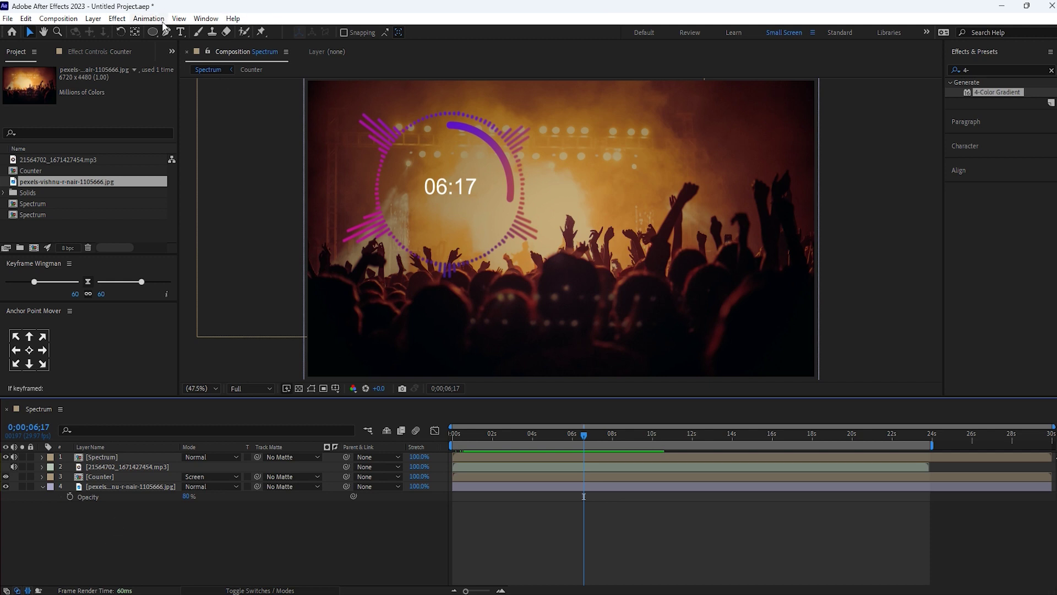
Step: Start a text layer on the photo reading 'in after effects' over 'audio wavefor' on two lines
{"action": "left_click", "coordinate": [181, 32]}
{"action": "left_click", "coordinate": [591, 158]}
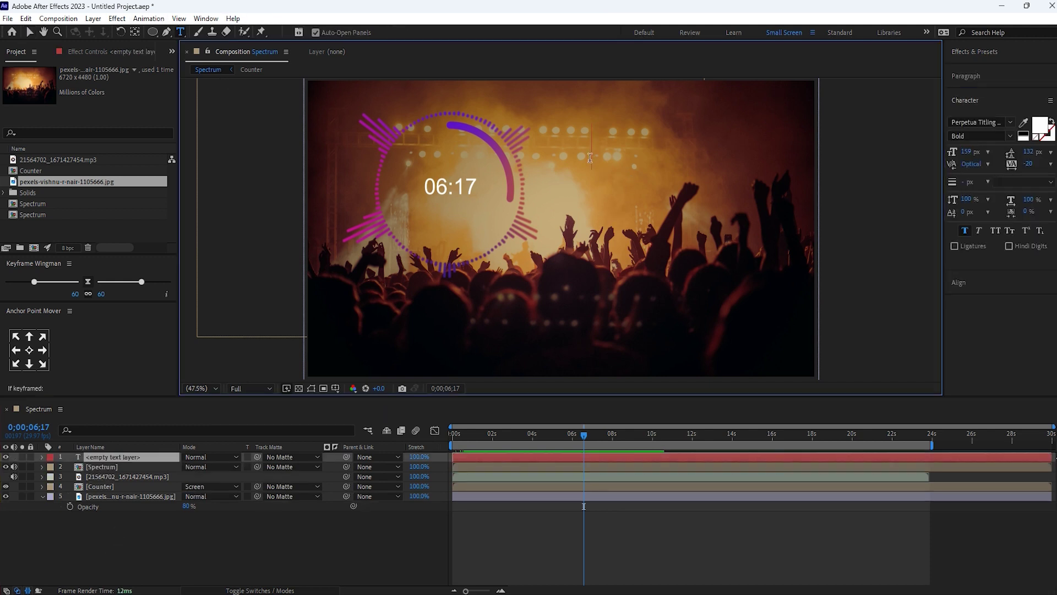
{"action": "type", "text": "in after effects"}
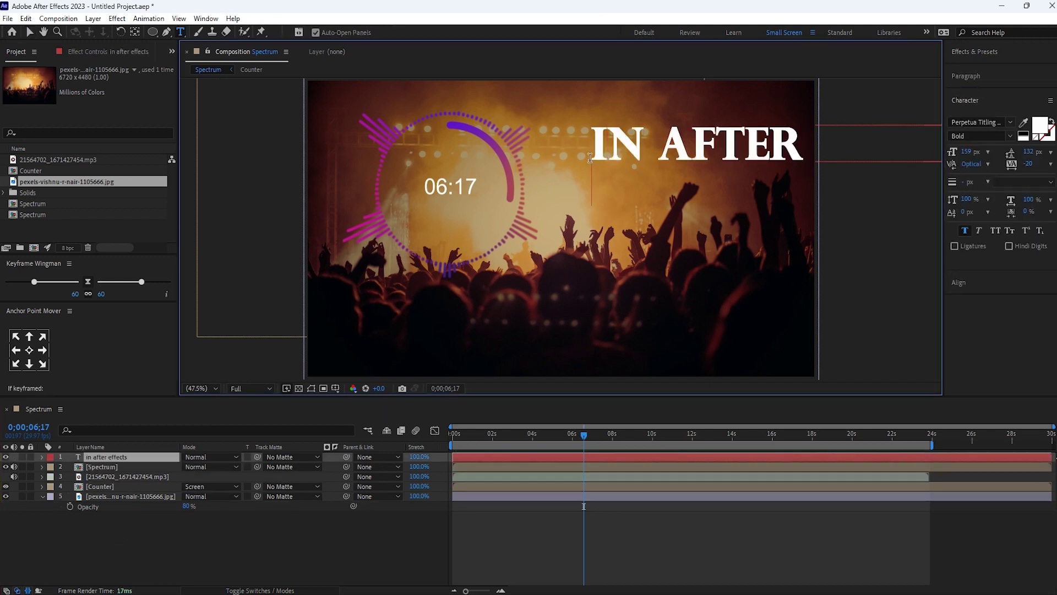
{"action": "key", "text": "Return"}
{"action": "type", "text": "audio waveform"}
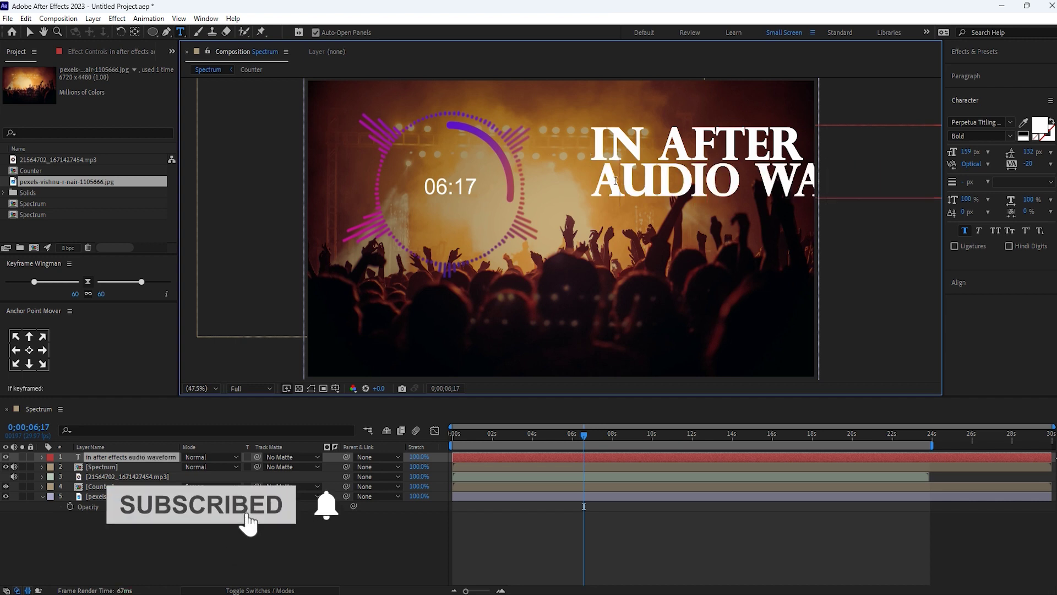
Step: Set the whole title to 60 px with tighter 77 px leading
{"action": "key", "text": "ctrl+a"}
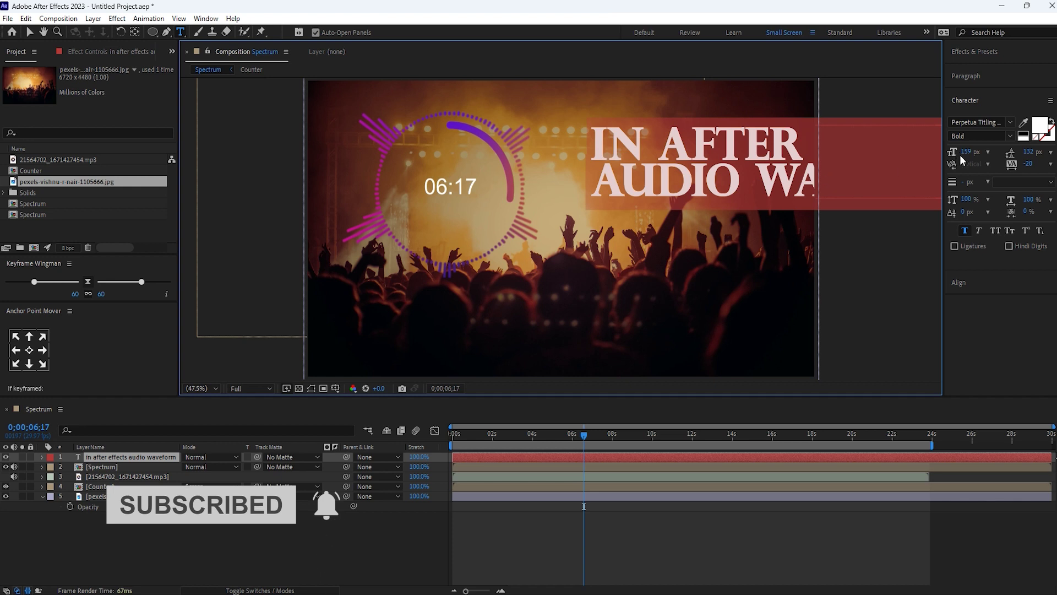
{"action": "left_click_drag", "start_coordinate": [962, 157], "coordinate": [644, 178]}
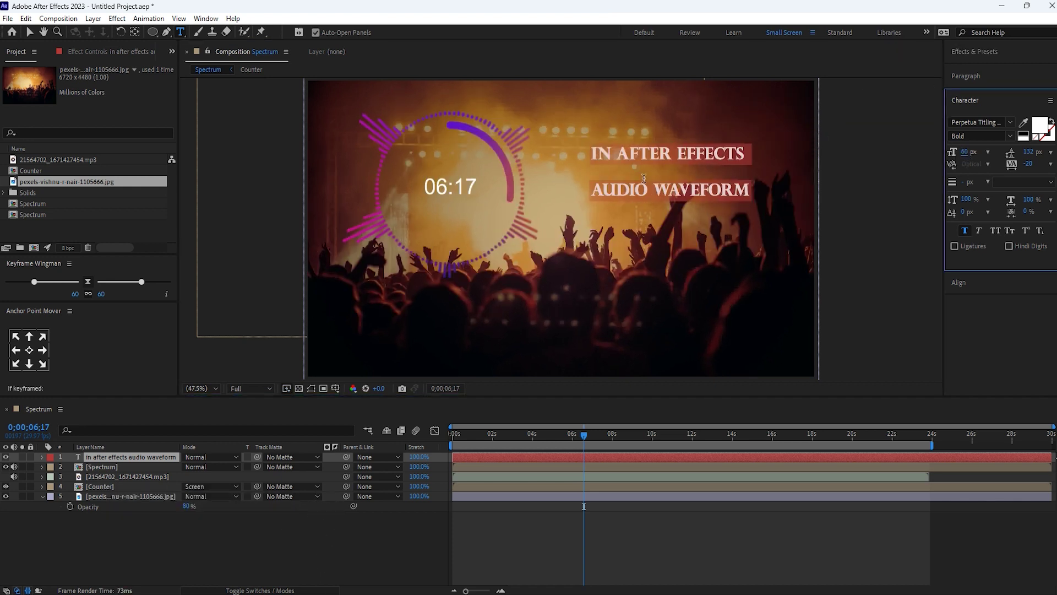
{"action": "mouse_move", "coordinate": [1038, 152]}
{"action": "left_mouse_down"}
{"action": "mouse_move", "coordinate": [969, 165]}
{"action": "mouse_move", "coordinate": [1039, 152]}
{"action": "left_mouse_up"}
{"action": "left_click", "coordinate": [167, 457]}
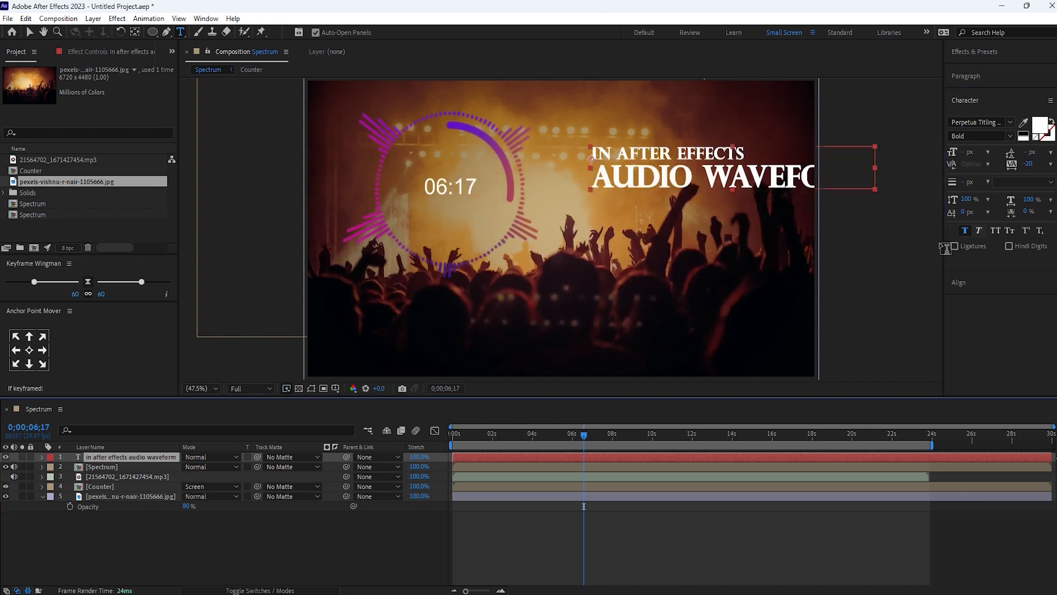
Step: Centre the title horizontally and vertically in the composition, then place the cursor before AUDIO
{"action": "left_click", "coordinate": [958, 280]}
{"action": "left_click", "coordinate": [974, 158]}
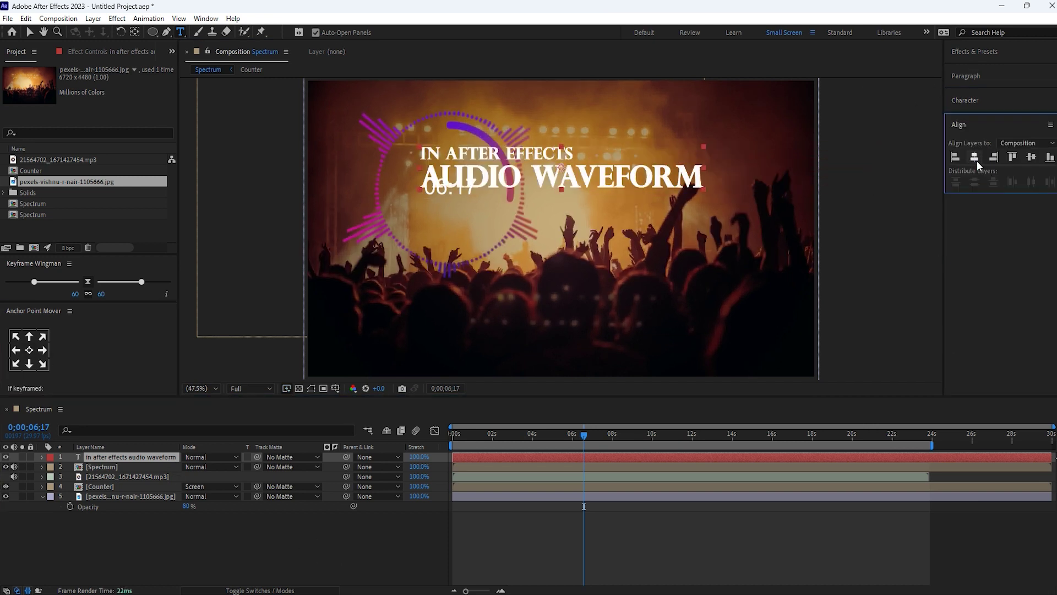
{"action": "left_click", "coordinate": [1030, 158]}
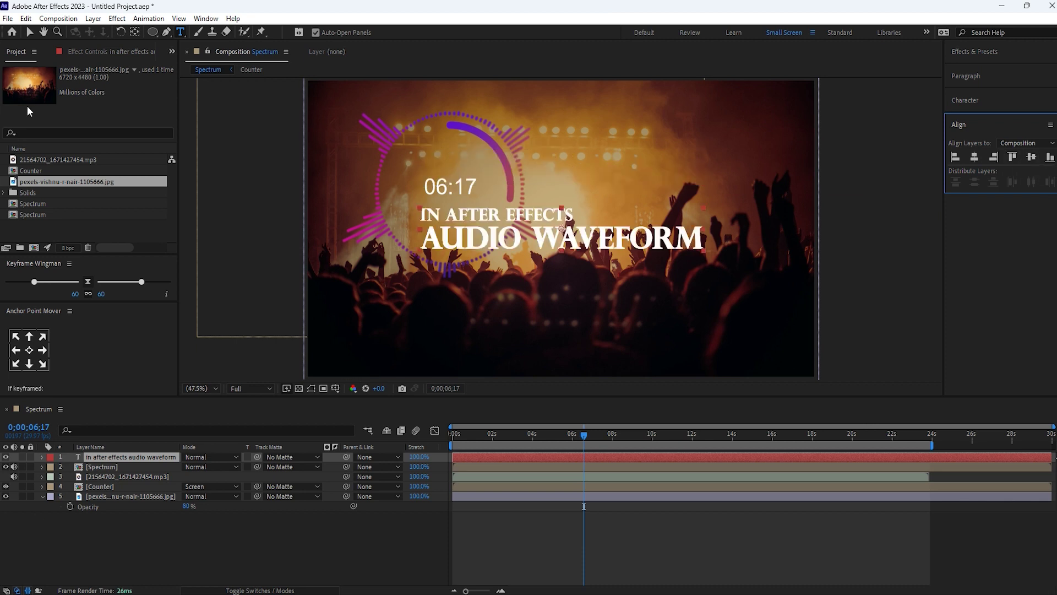
{"action": "left_click", "coordinate": [118, 456]}
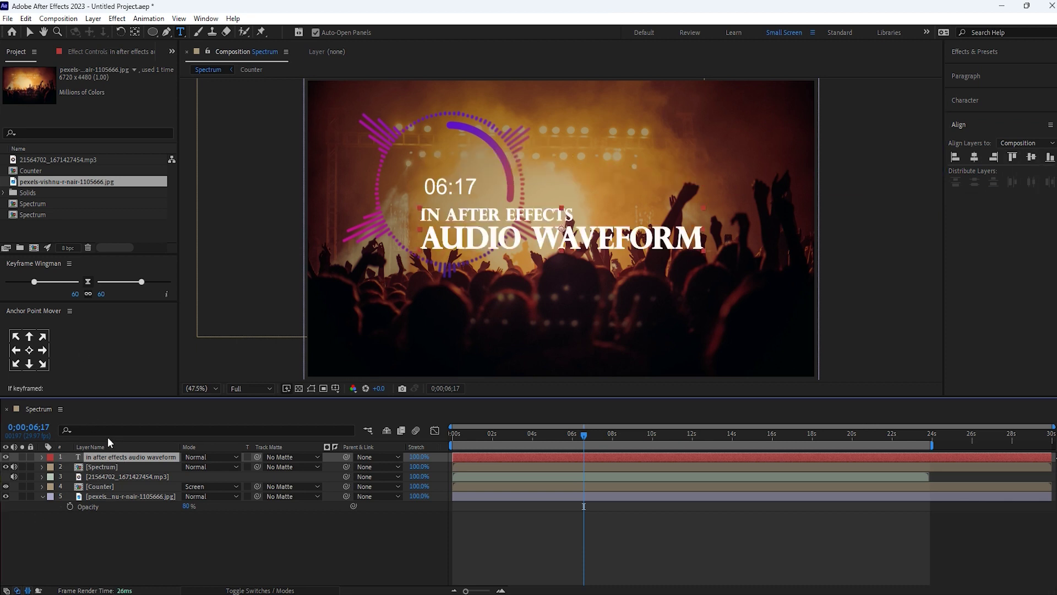
{"action": "left_click", "coordinate": [27, 353]}
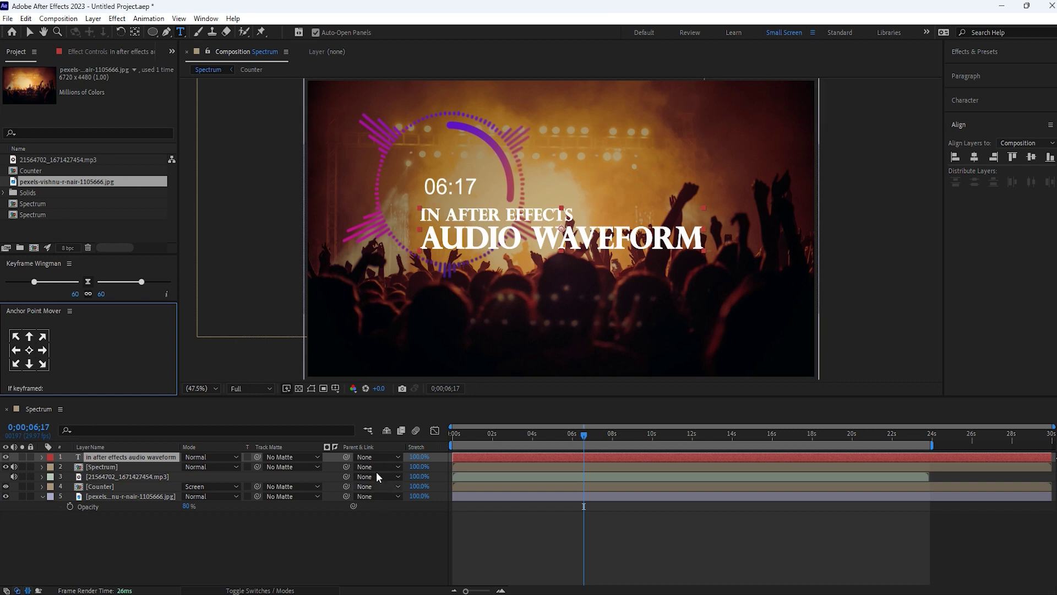
{"action": "left_click", "coordinate": [471, 242]}
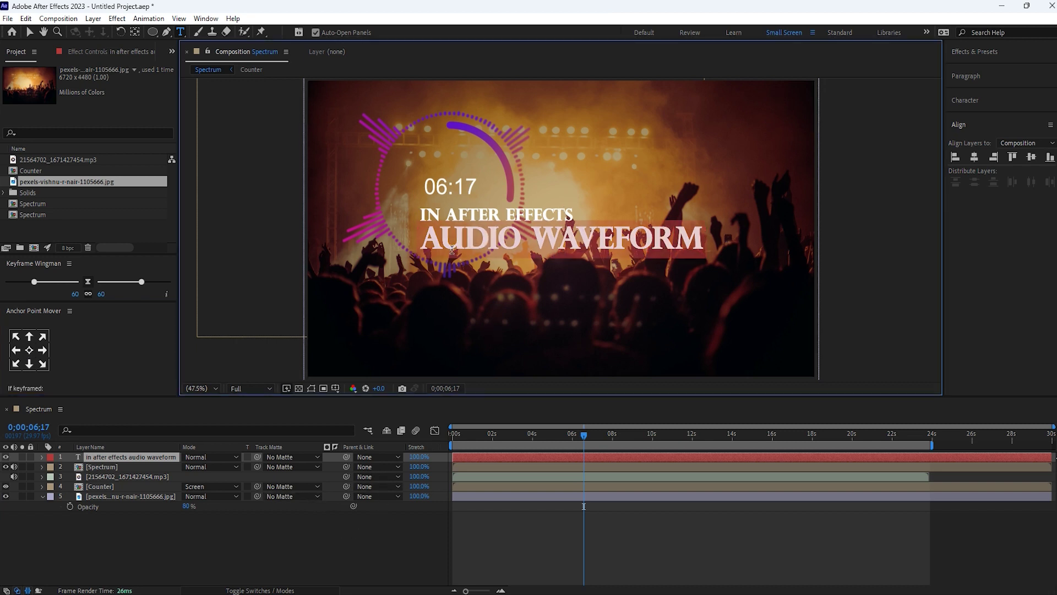
{"action": "key", "text": "Home"}
Step: Insert 'create' before AUDIO and enlarge the word WAVEFORM
{"action": "type", "text": "create"}
{"action": "double_click", "coordinate": [530, 268]}
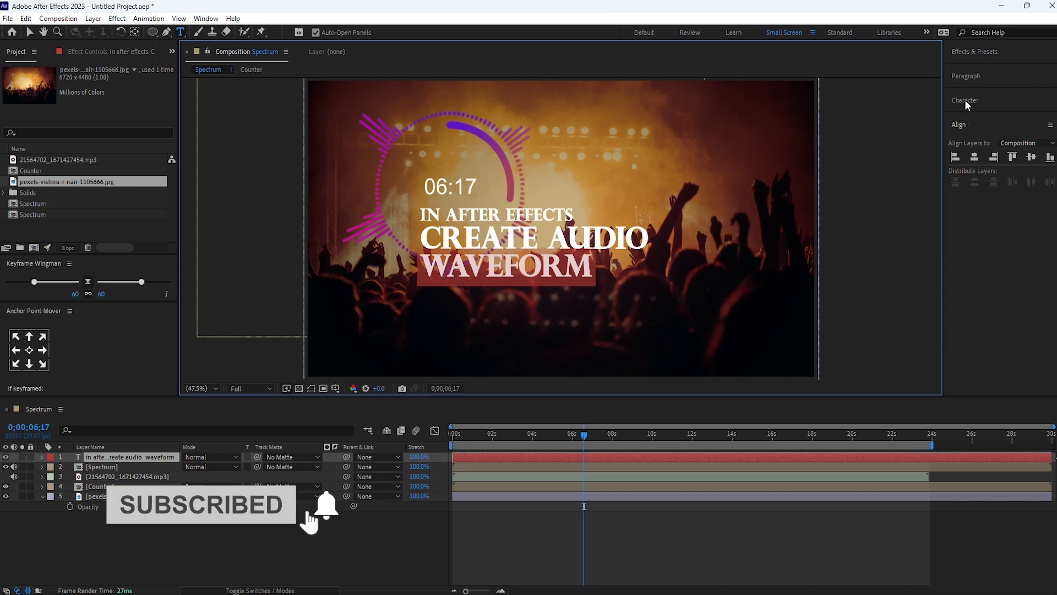
{"action": "left_click", "coordinate": [965, 100]}
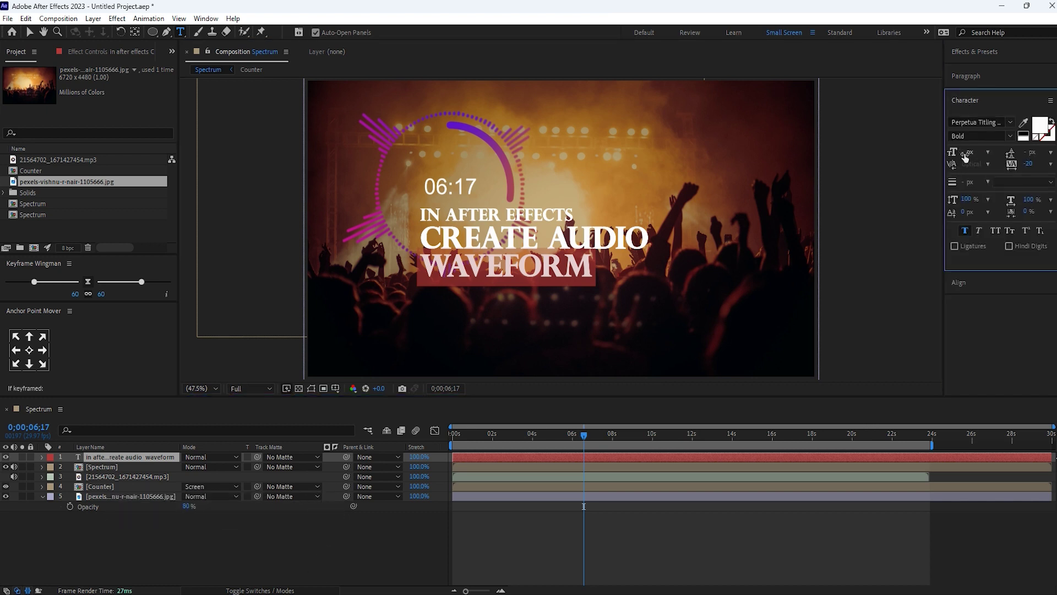
{"action": "left_click_drag", "start_coordinate": [967, 152], "coordinate": [1040, 152]}
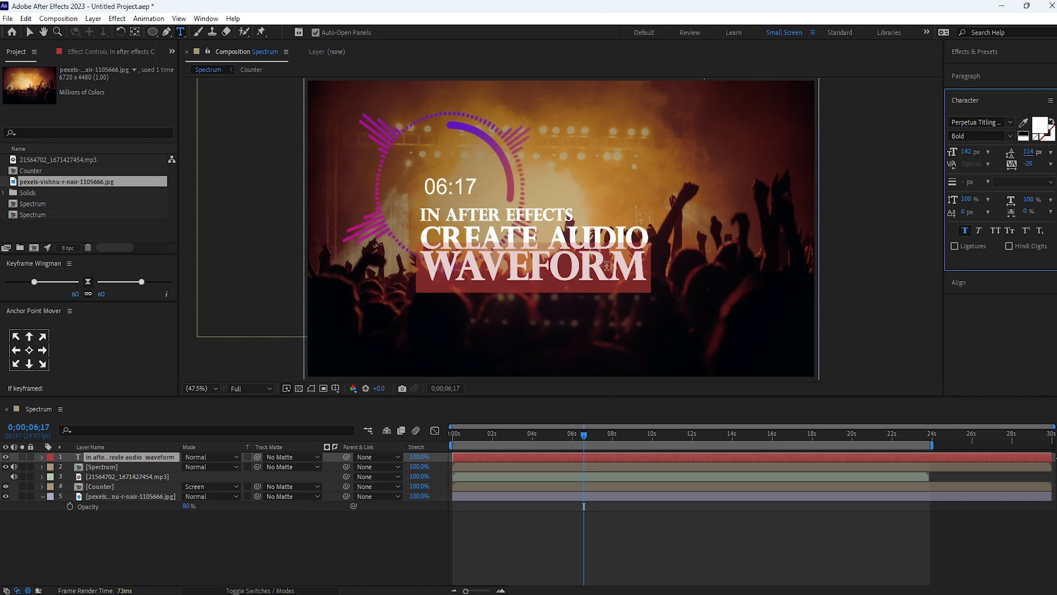
Step: Colour the word AUDIO bright red, keeping CREATE's solid white fill
{"action": "double_click", "coordinate": [595, 234]}
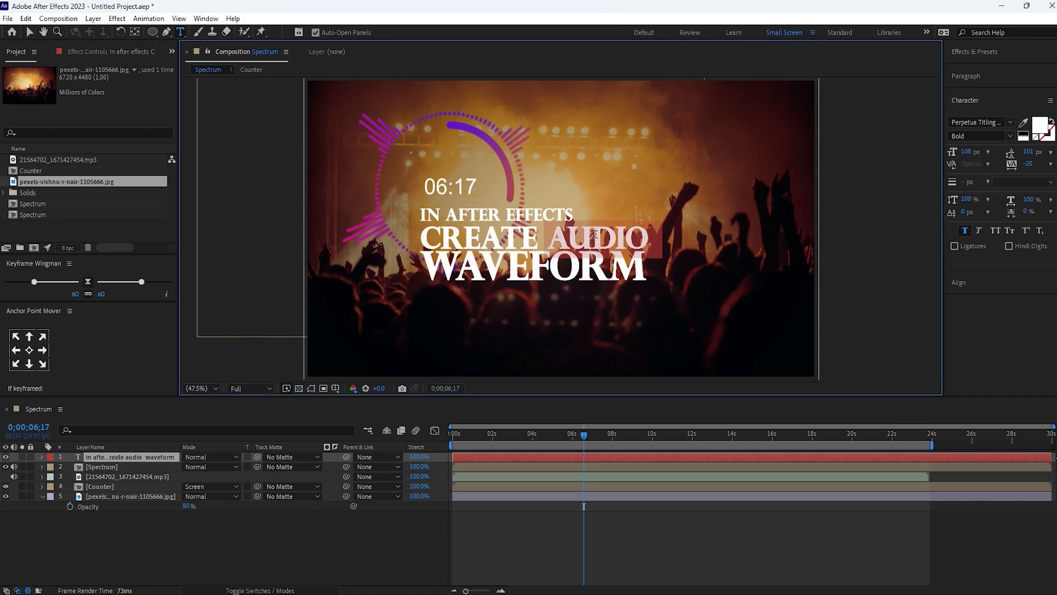
{"action": "left_click", "coordinate": [1040, 126]}
{"action": "left_click", "coordinate": [542, 235]}
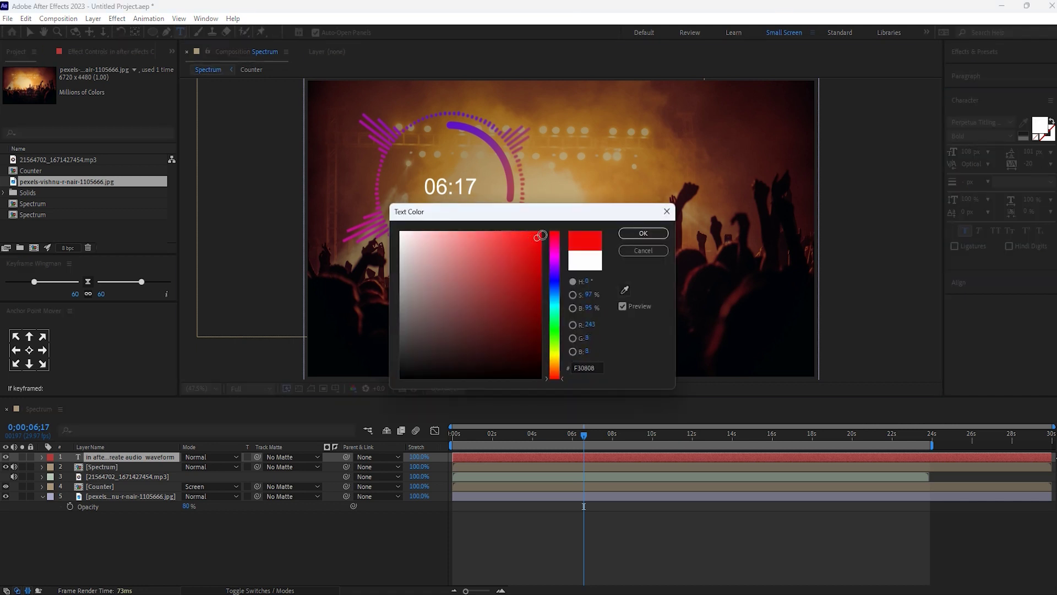
{"action": "left_click", "coordinate": [653, 233]}
{"action": "double_click", "coordinate": [473, 235]}
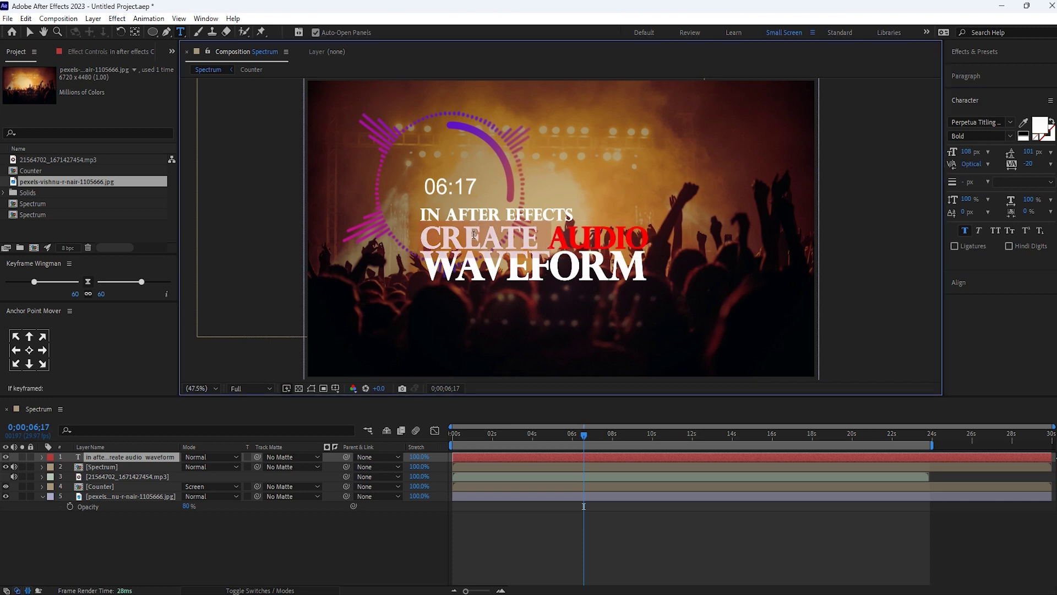
{"action": "left_click", "coordinate": [1053, 138]}
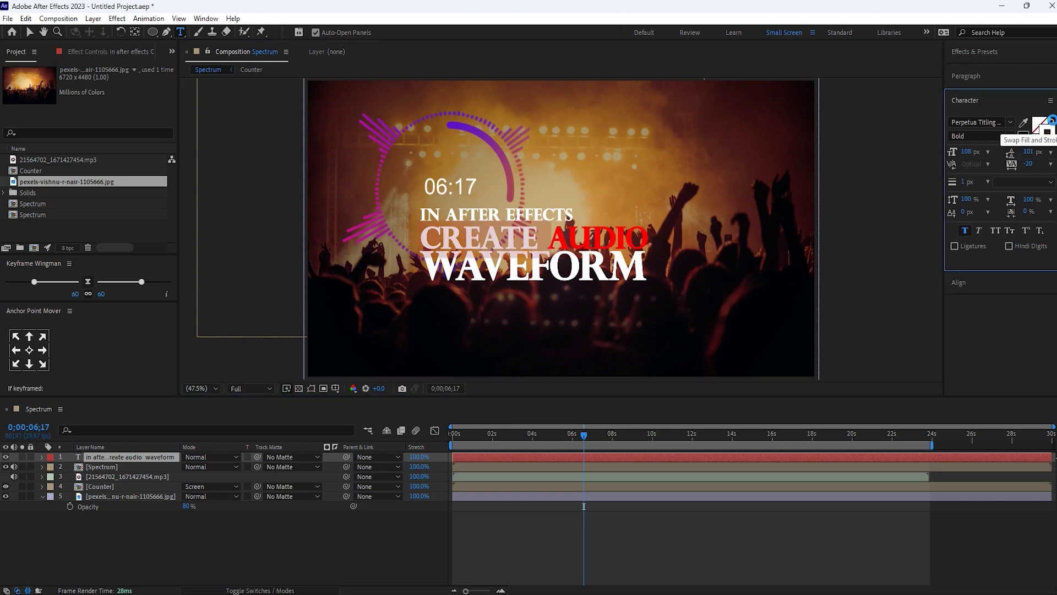
{"action": "left_click", "coordinate": [1052, 120]}
{"action": "left_click", "coordinate": [1052, 120]}
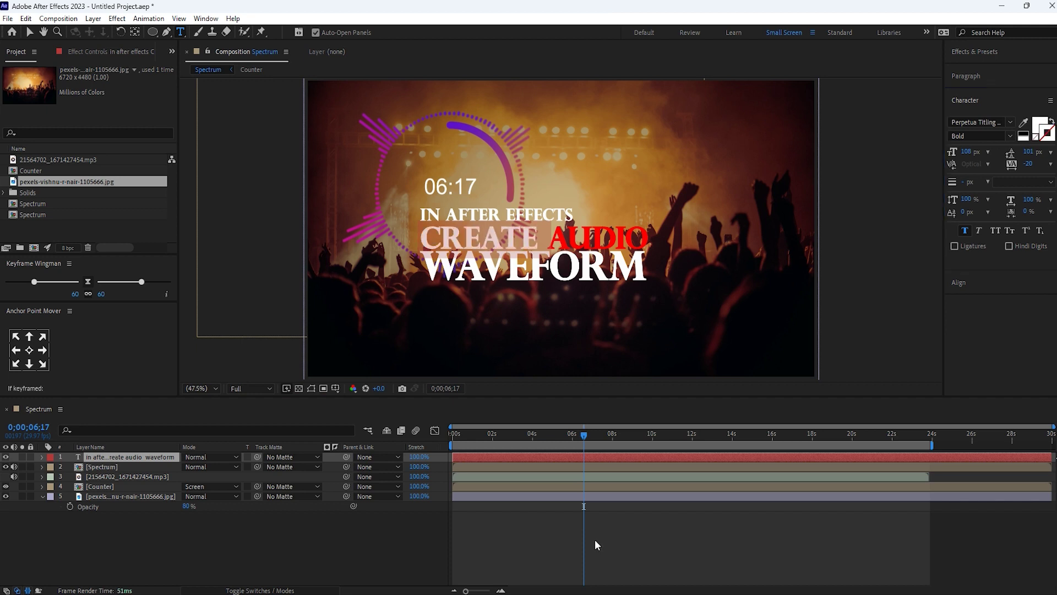
Step: Shrink the IN AFTER EFFECTS line to 50 px at an early frame, then select the title layer
{"action": "left_click", "coordinate": [595, 540]}
{"action": "left_click", "coordinate": [456, 435]}
{"action": "mouse_move", "coordinate": [460, 445]}
{"action": "left_mouse_down"}
{"action": "mouse_move", "coordinate": [467, 438]}
{"action": "mouse_move", "coordinate": [456, 437]}
{"action": "left_mouse_up"}
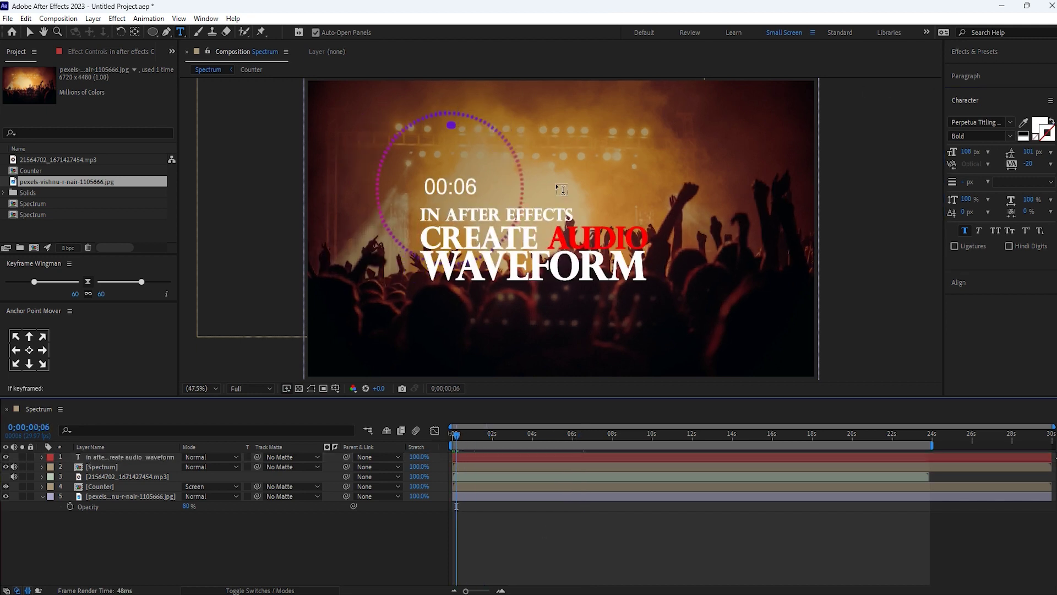
{"action": "triple_click", "coordinate": [549, 215]}
{"action": "left_click_drag", "start_coordinate": [969, 152], "coordinate": [953, 152]}
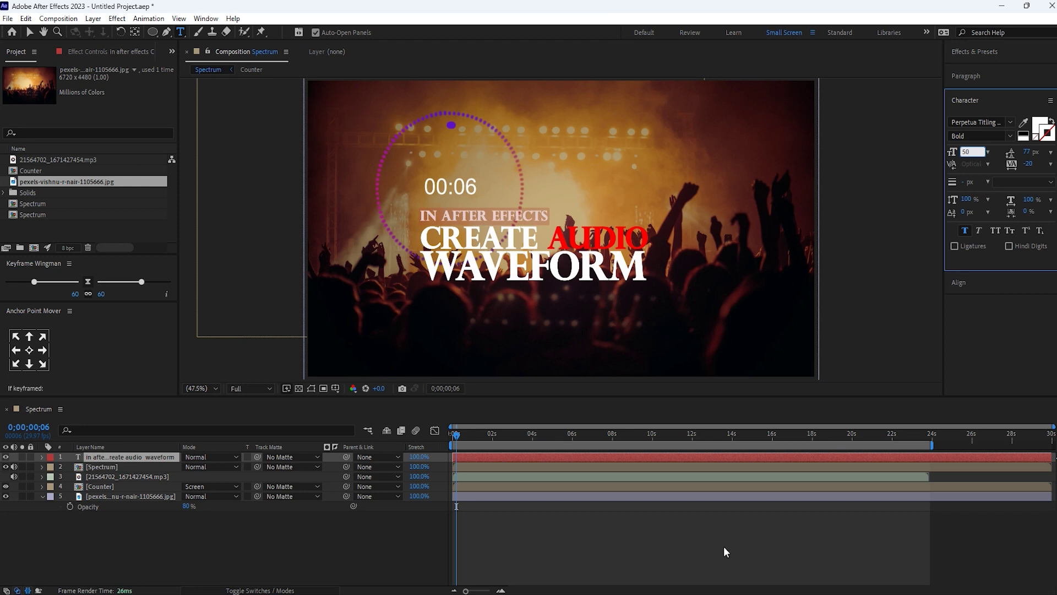
{"action": "left_click", "coordinate": [620, 507]}
{"action": "left_click", "coordinate": [114, 456]}
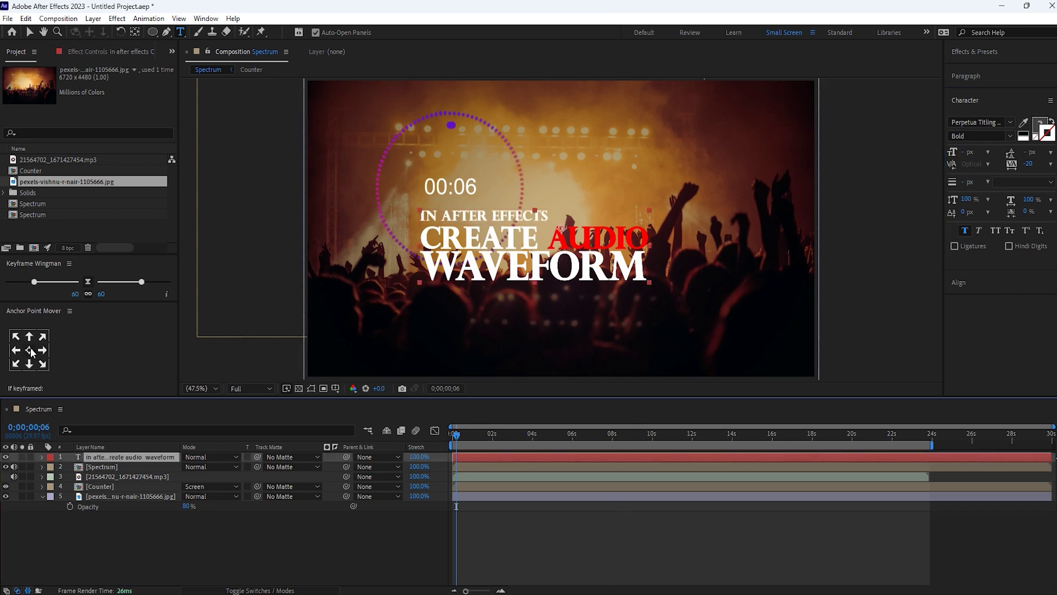
Step: Move the title block up and right beside the ring and hide the concert photo
{"action": "left_click", "coordinate": [32, 31]}
{"action": "left_click_drag", "start_coordinate": [529, 274], "coordinate": [644, 213]}
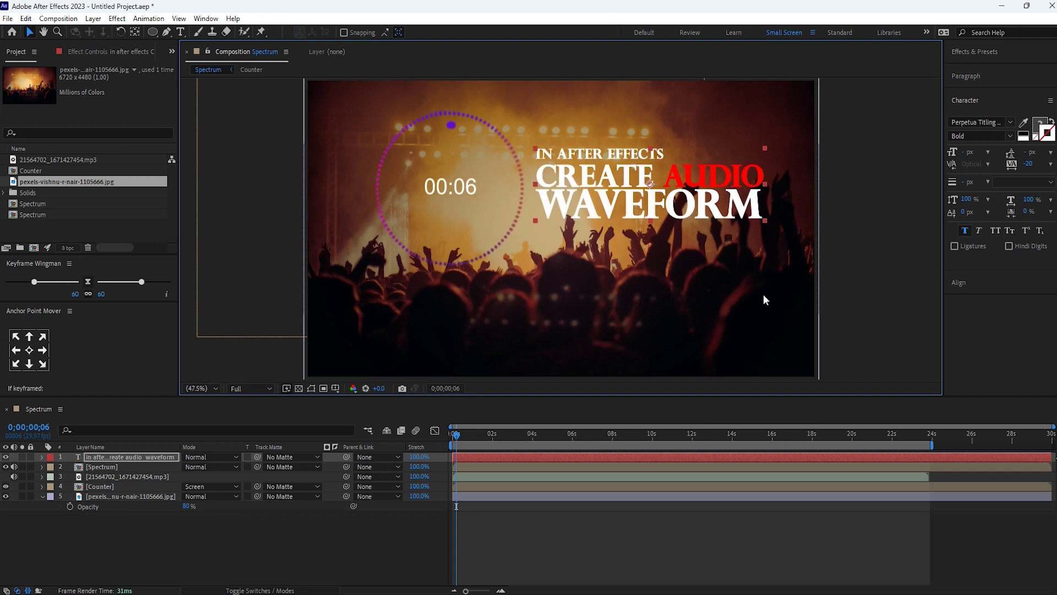
{"action": "left_click", "coordinate": [103, 497]}
{"action": "left_click", "coordinate": [6, 497]}
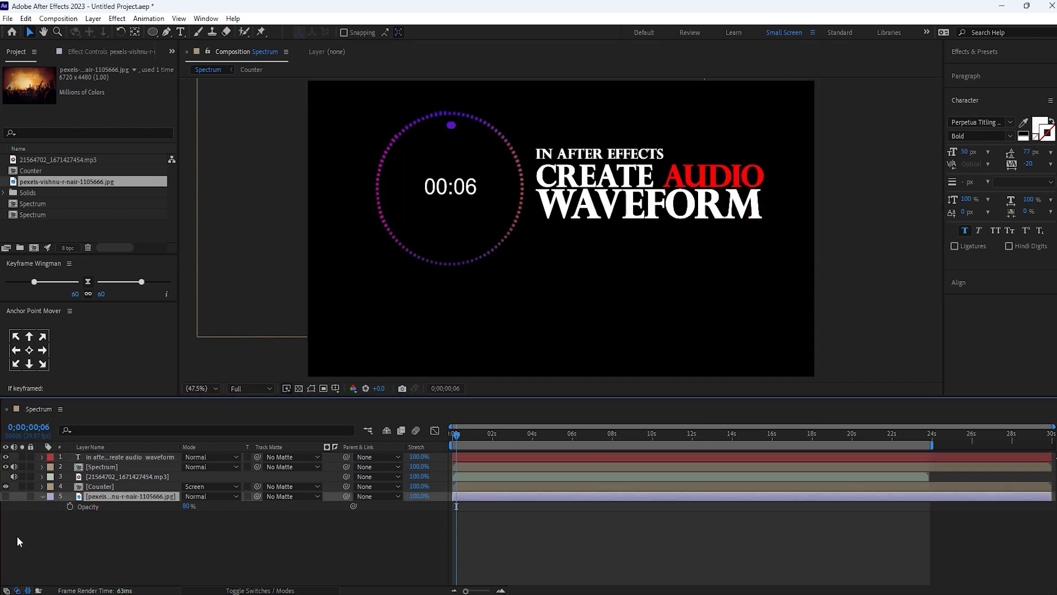
{"action": "left_click_drag", "start_coordinate": [653, 196], "coordinate": [659, 195]}
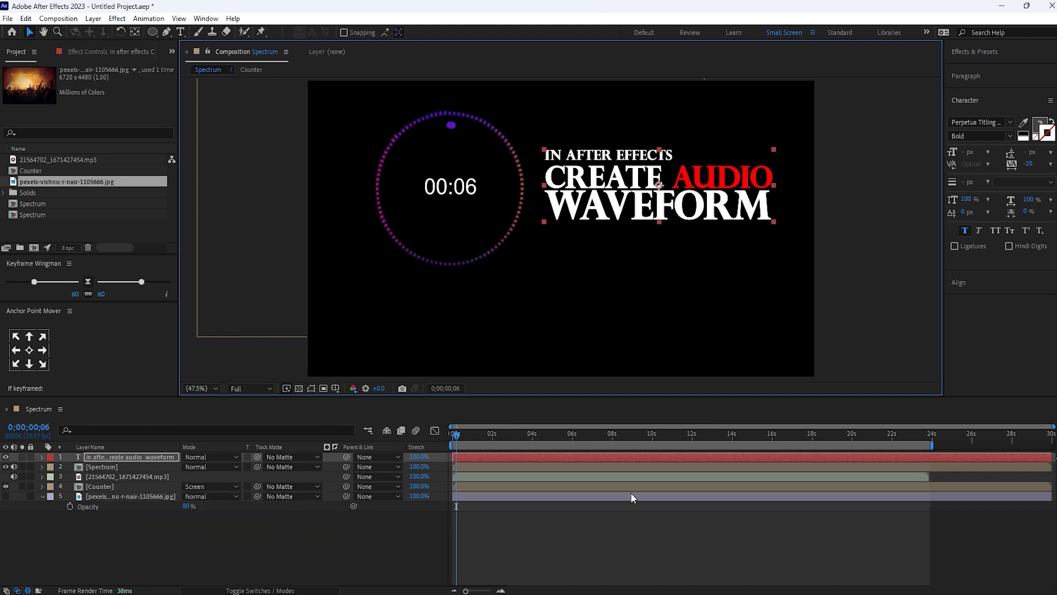
{"action": "left_click", "coordinate": [584, 553]}
Step: Colour the IN AFTER EFFECTS line violet (4713F2) and play the preview from the start
{"action": "double_click", "coordinate": [645, 151]}
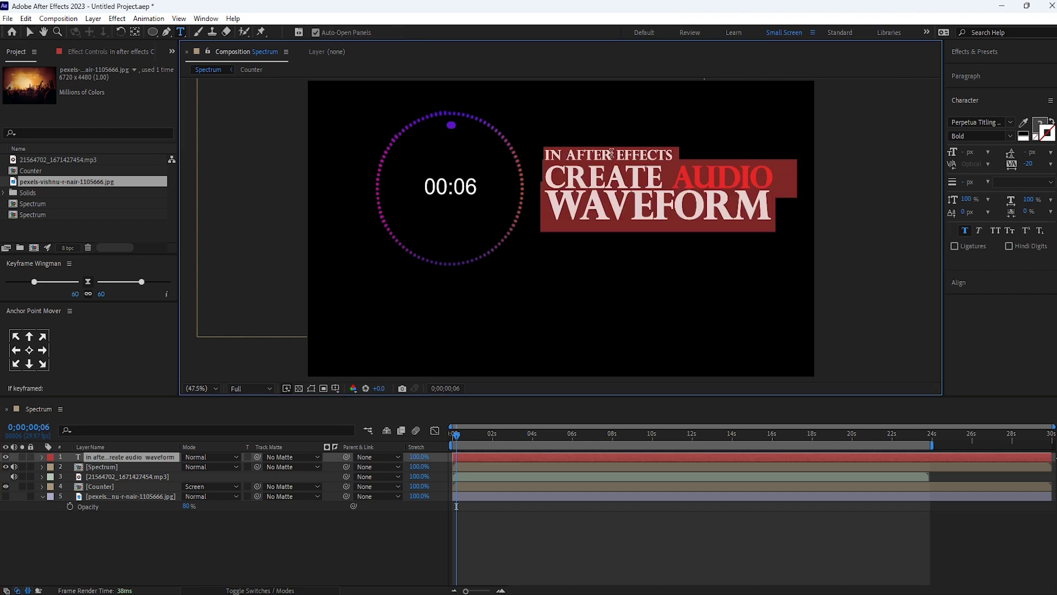
{"action": "triple_click", "coordinate": [644, 150]}
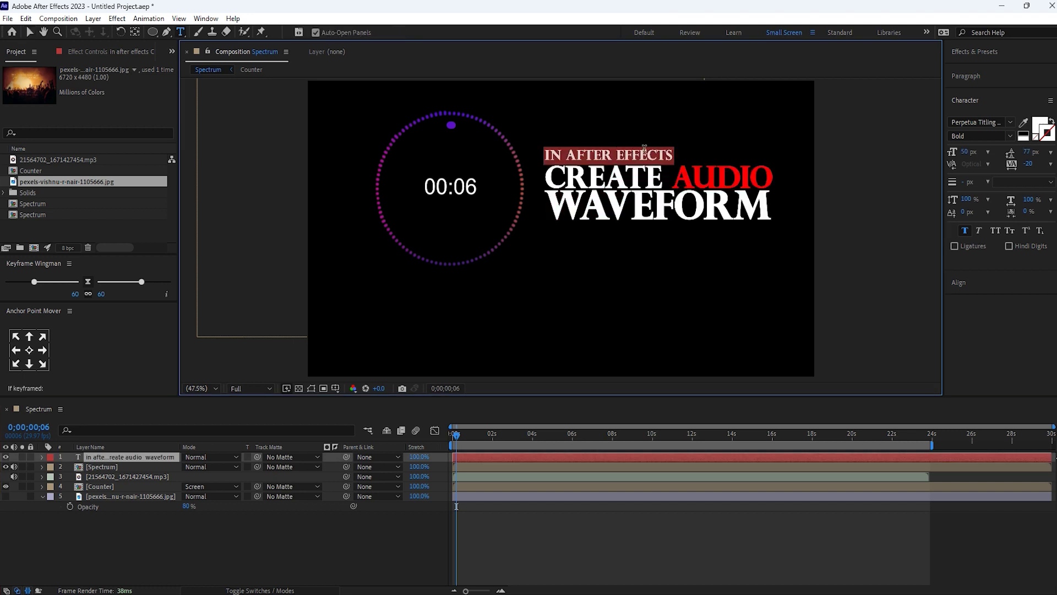
{"action": "left_click", "coordinate": [1037, 125]}
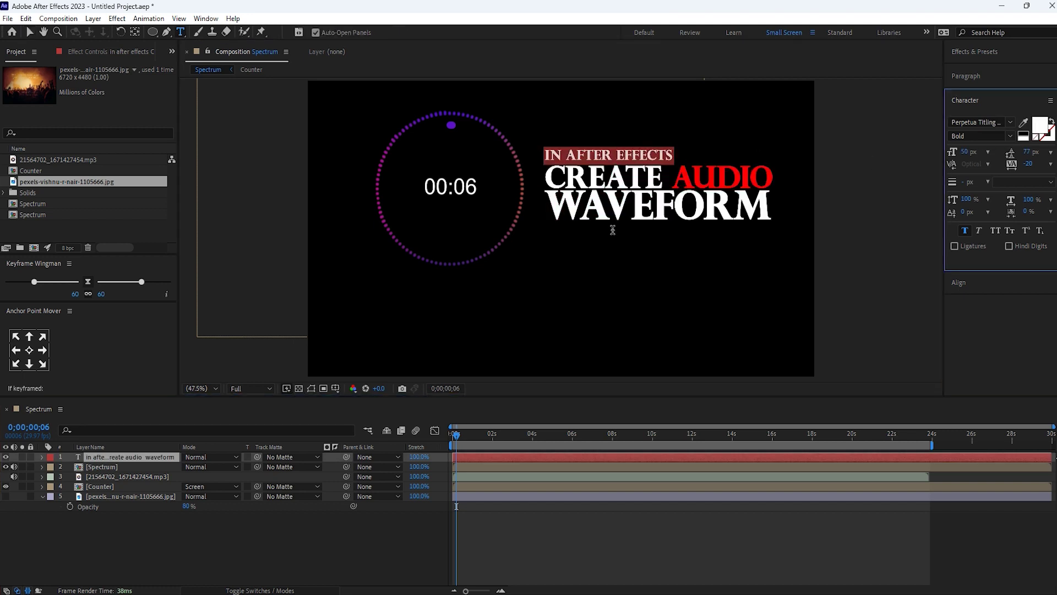
{"action": "left_click", "coordinate": [1038, 125]}
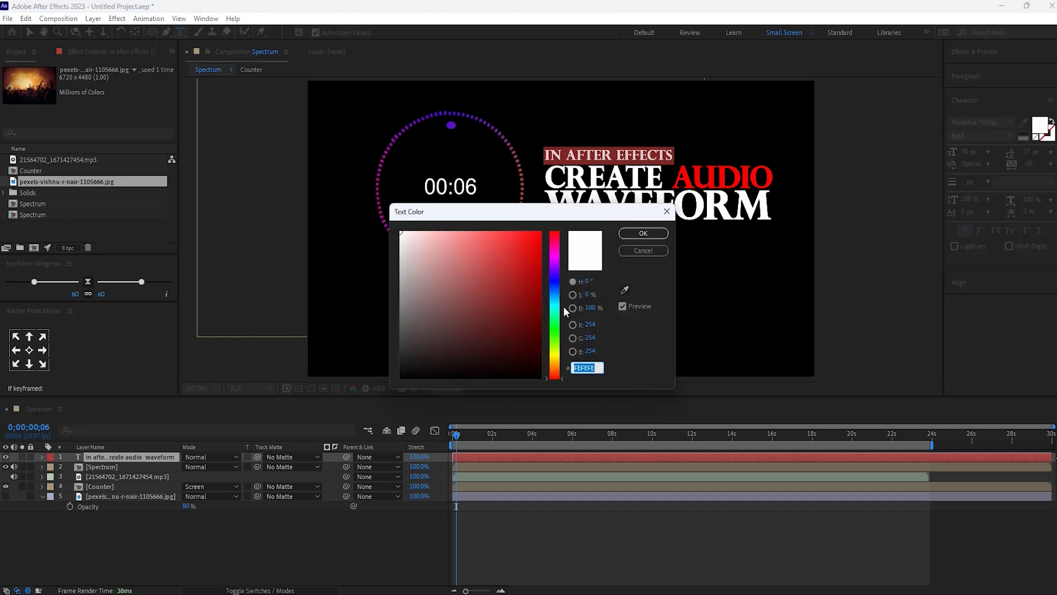
{"action": "left_click", "coordinate": [554, 273]}
{"action": "left_click", "coordinate": [530, 238]}
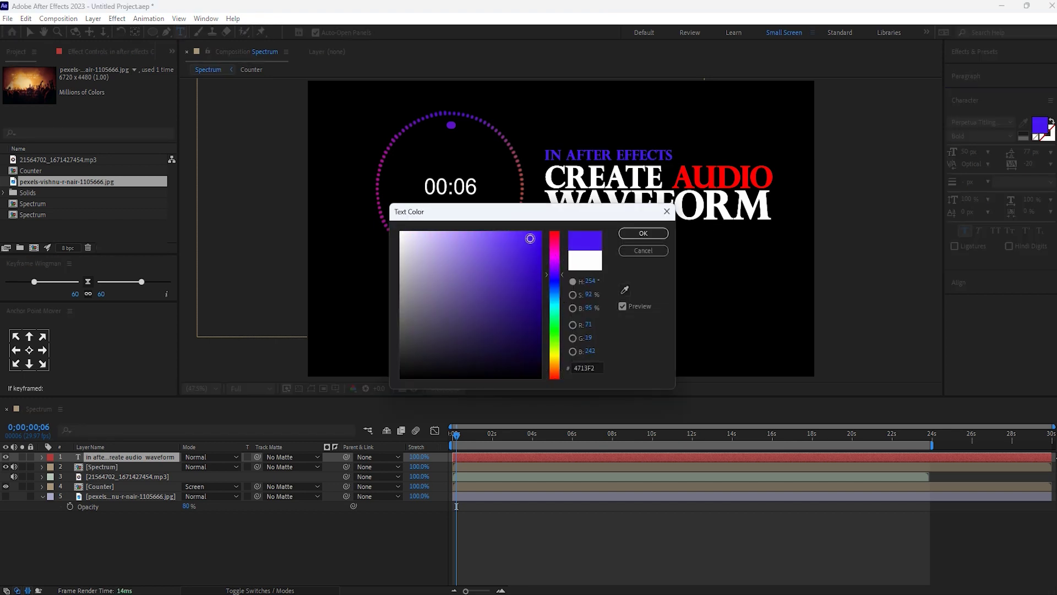
{"action": "left_click", "coordinate": [649, 237]}
{"action": "left_click", "coordinate": [568, 537]}
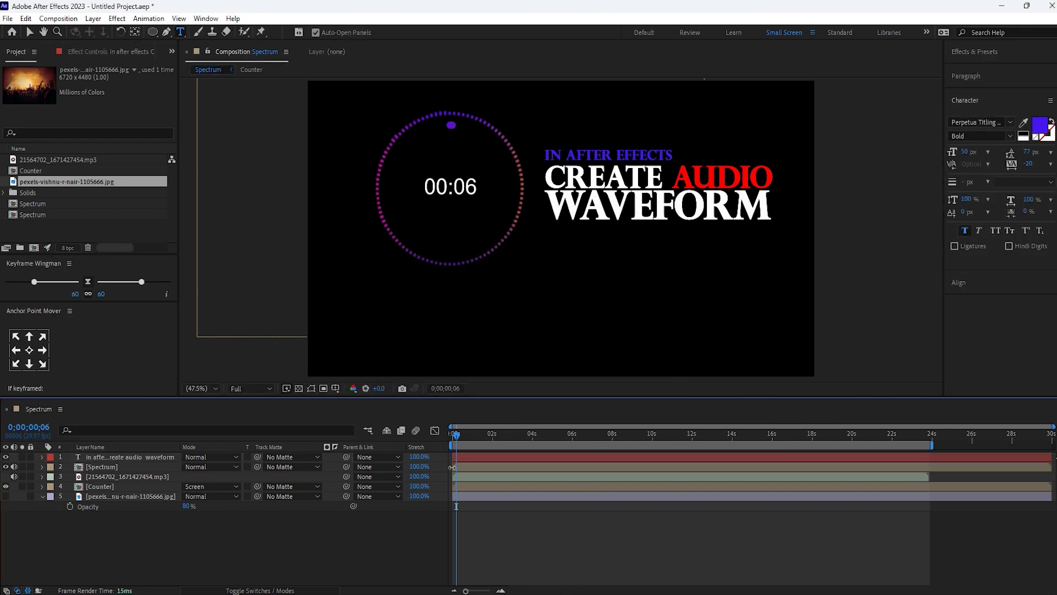
{"action": "left_click_drag", "start_coordinate": [471, 438], "coordinate": [441, 454]}
{"action": "key", "text": "space"}
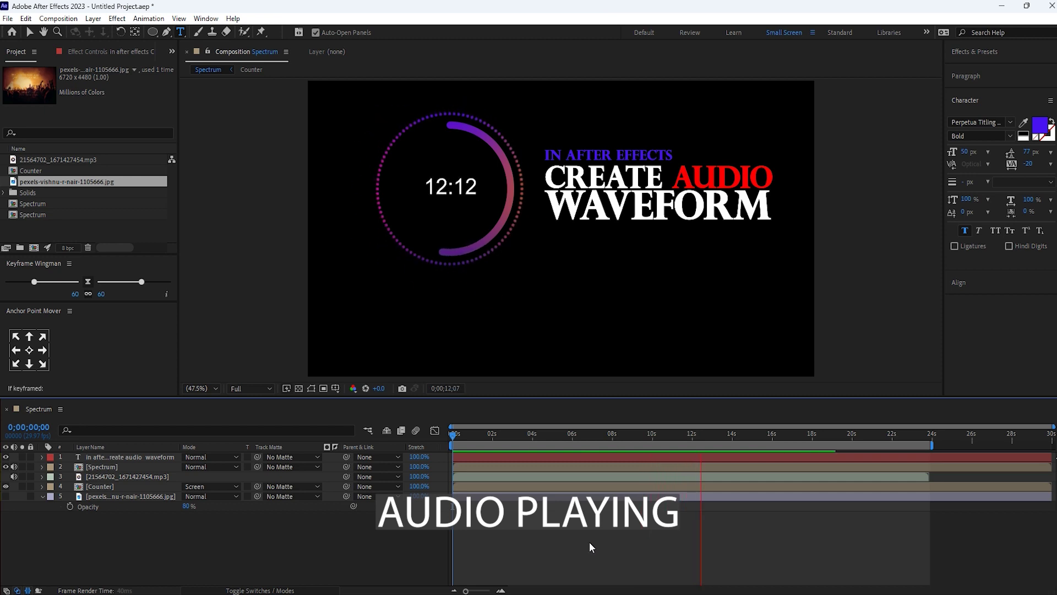
Step: Stop the preview, scrub to 0;00;04;04, and make the concert photo visible again
{"action": "key", "text": "space"}
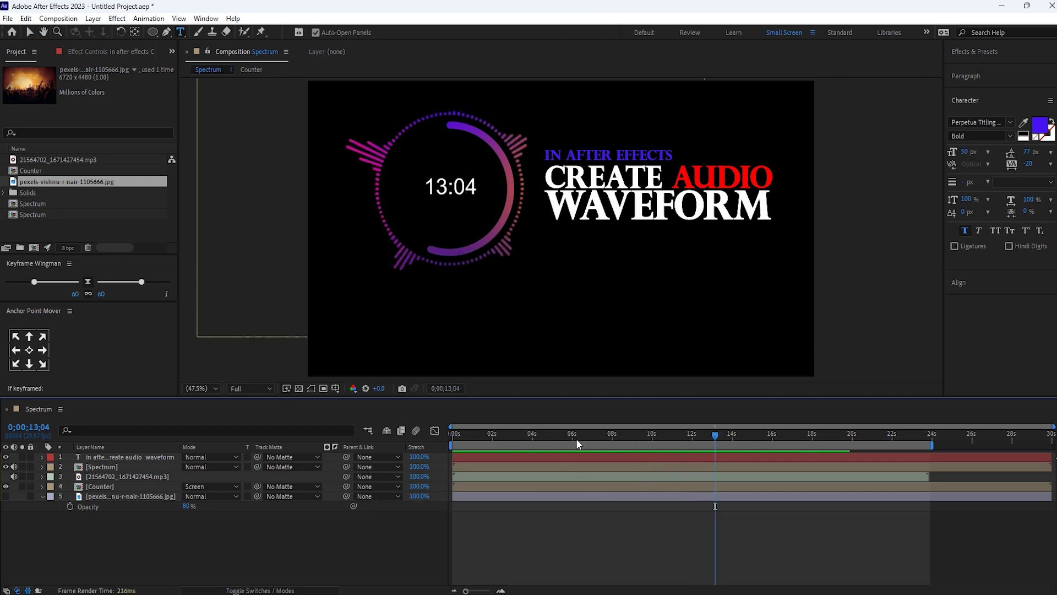
{"action": "left_click", "coordinate": [496, 435]}
{"action": "left_click_drag", "start_coordinate": [502, 438], "coordinate": [535, 433]}
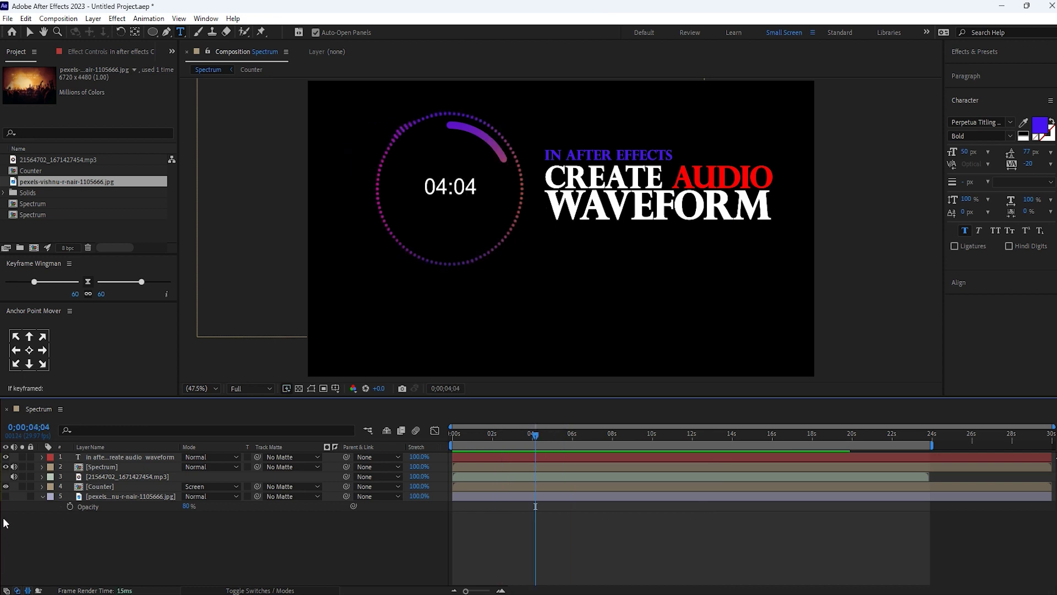
{"action": "left_click", "coordinate": [6, 496]}
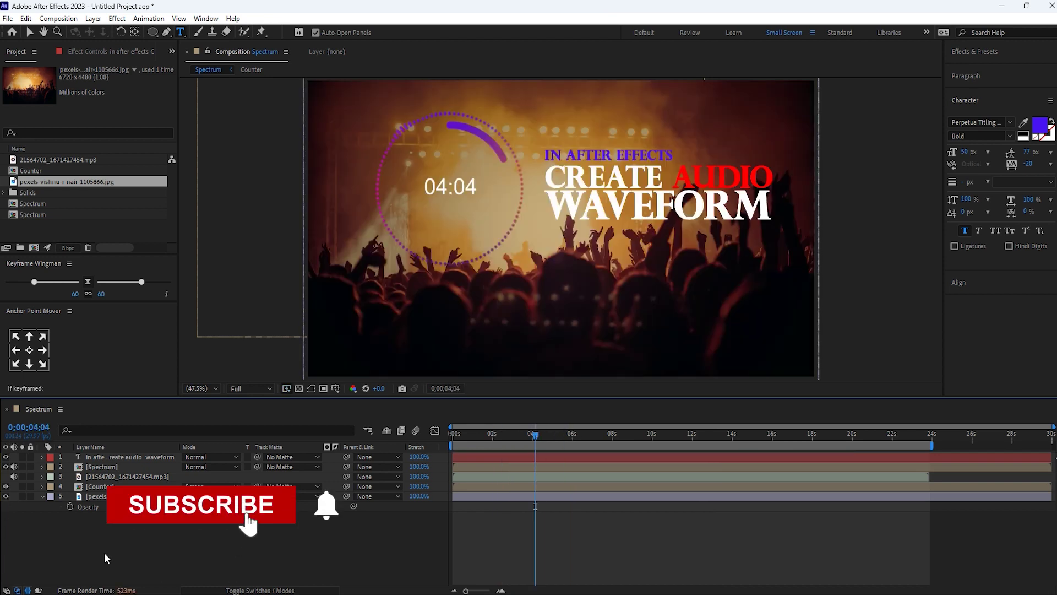
Step: Set the concert photo's opacity to 60%, then play the finished animation from the start
{"action": "left_click_drag", "start_coordinate": [537, 438], "coordinate": [482, 434]}
{"action": "left_click", "coordinate": [189, 506]}
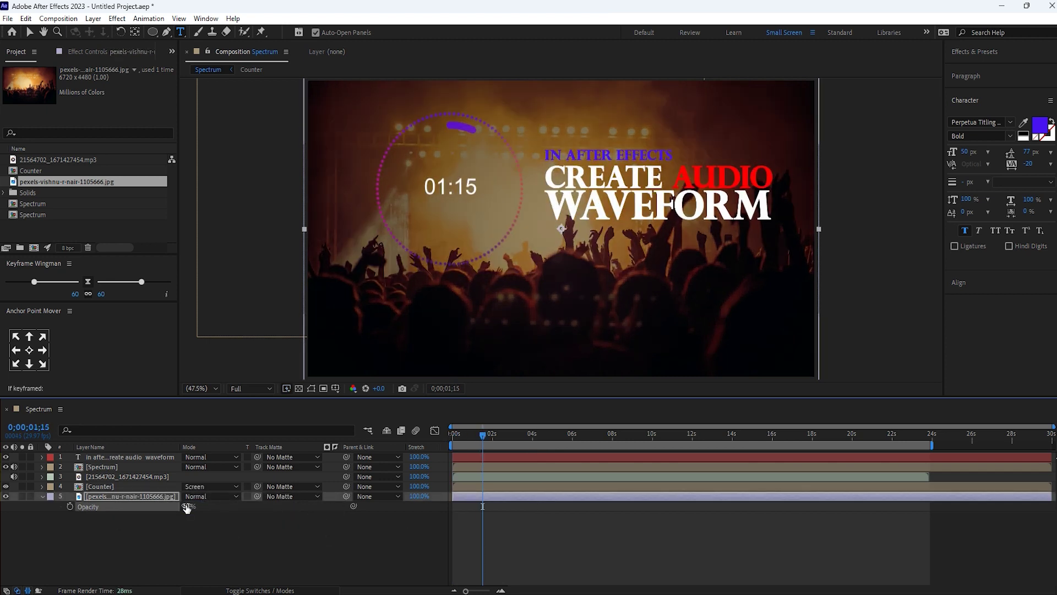
{"action": "left_click", "coordinate": [577, 543]}
{"action": "left_click_drag", "start_coordinate": [477, 432], "coordinate": [452, 432]}
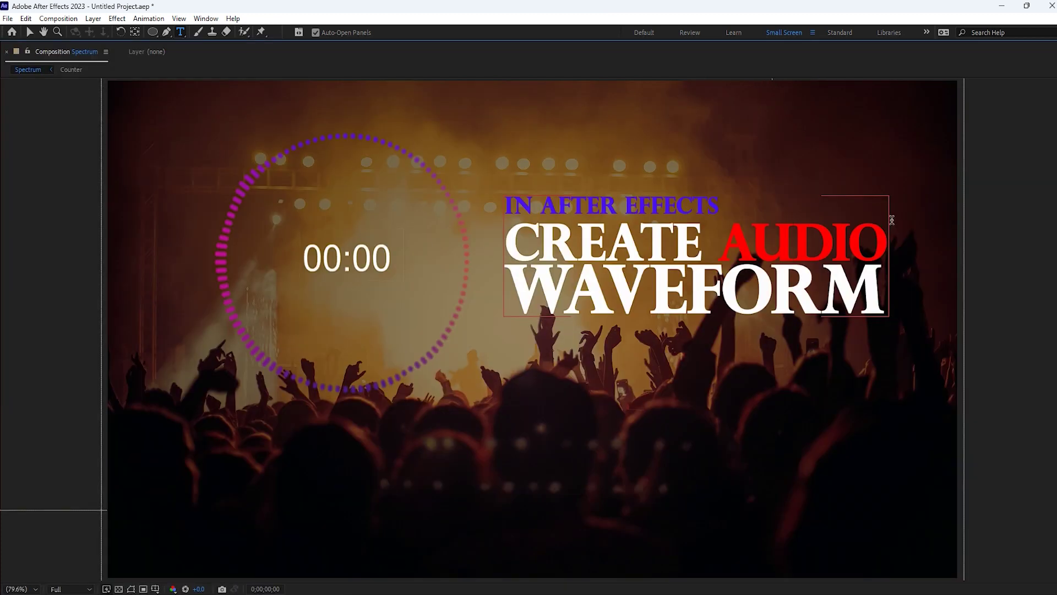
{"action": "key", "text": "space"}
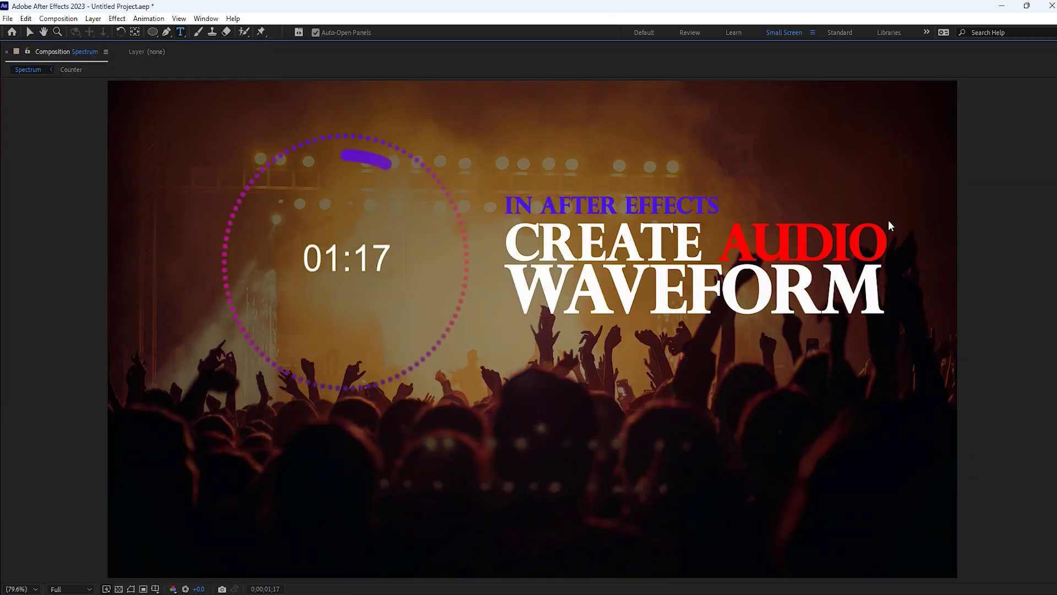